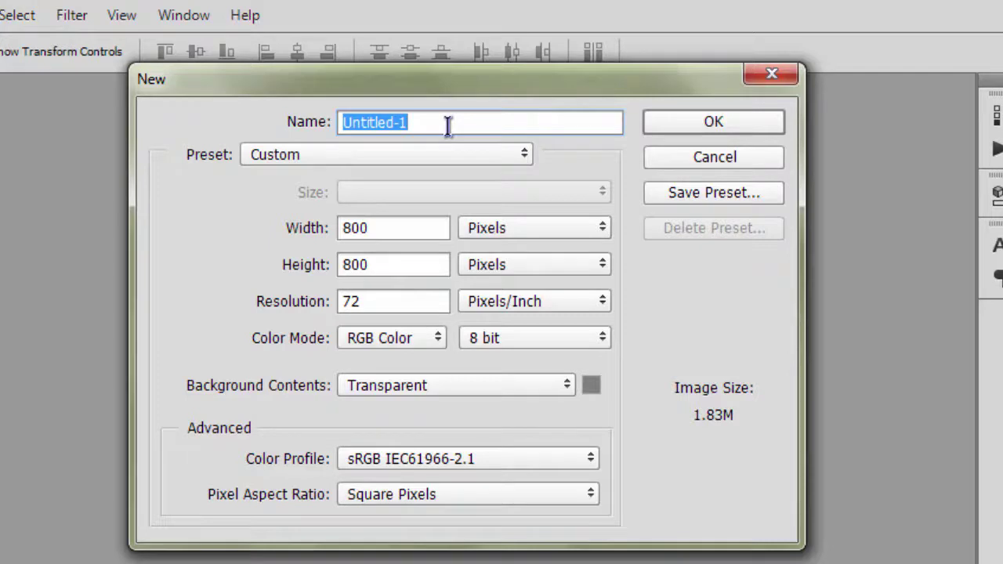
- Create a new document named Glossy Logo, 800 × 800 pixels at 72 pixels/inch with a transparent background
type("G")
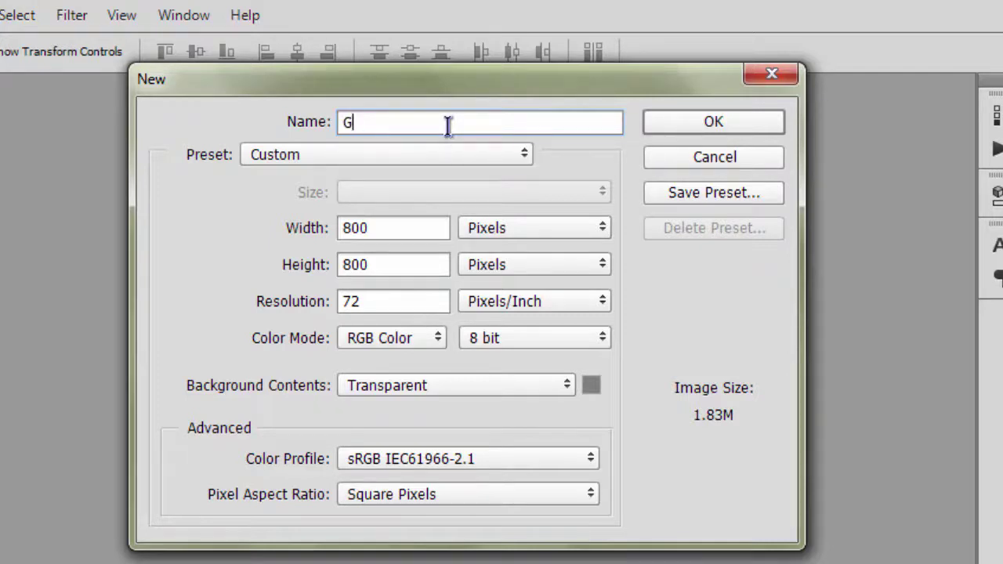
type("lossy")
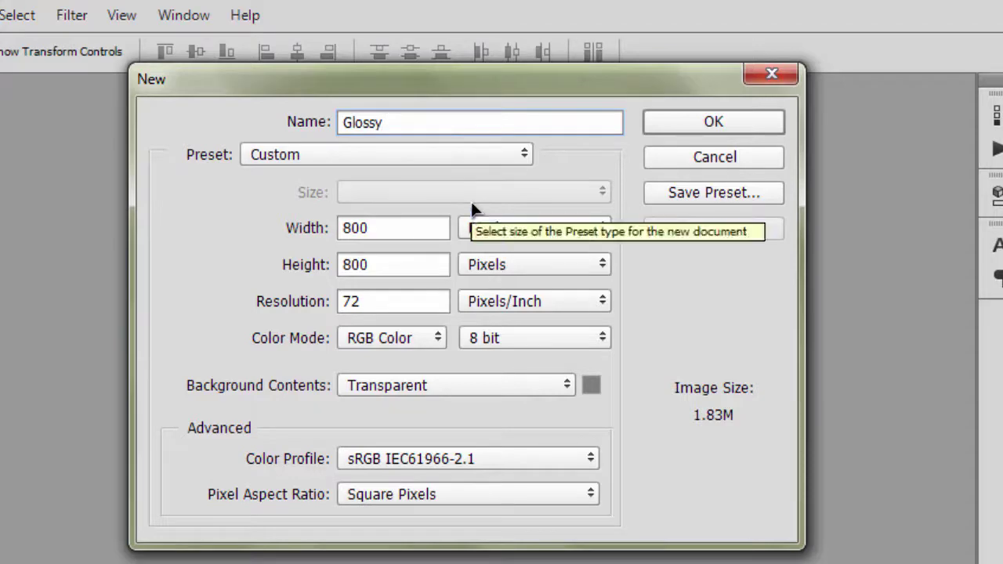
type(" Logo")
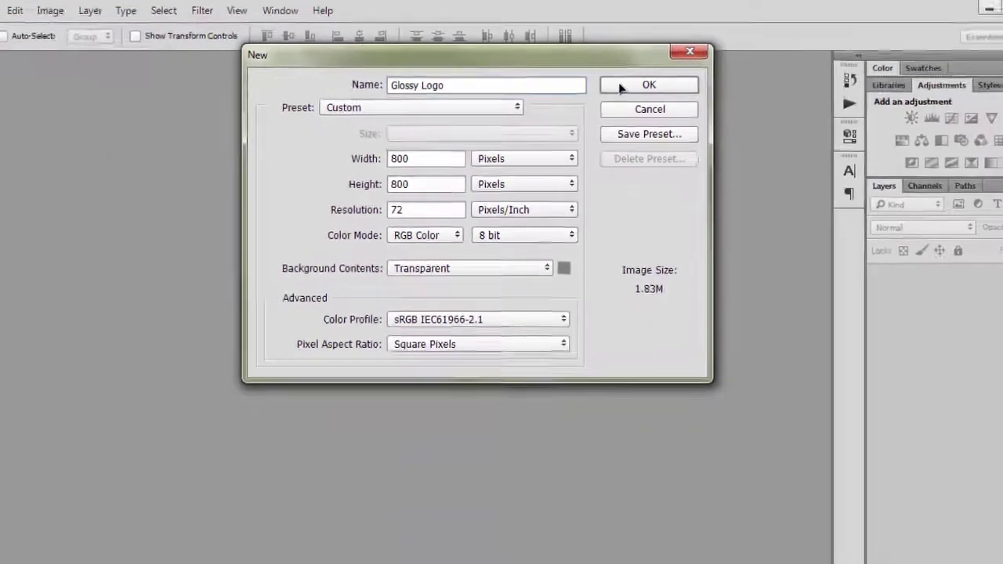
left_click(670, 122)
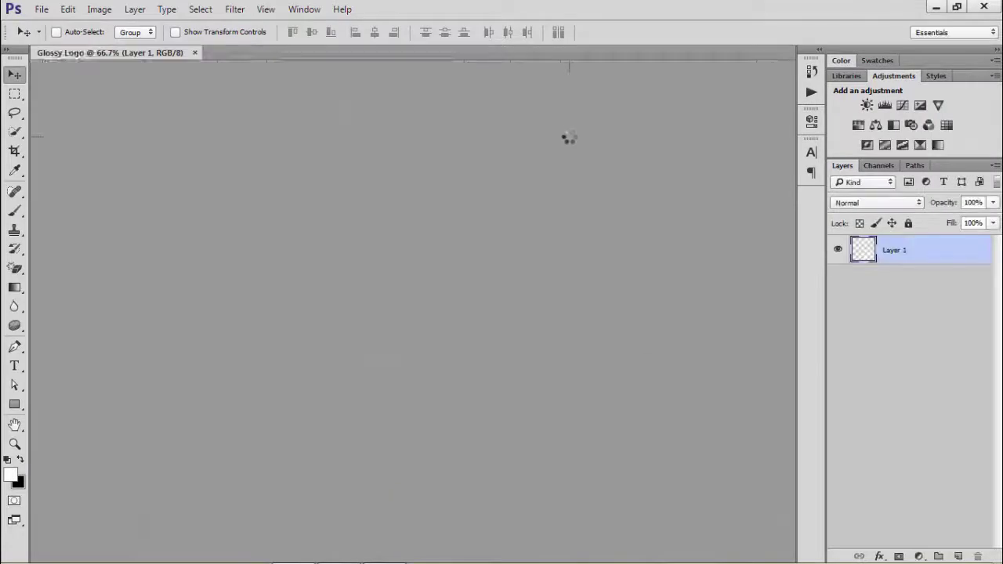
- Draw a circle about 638 px in diameter near the centre of the canvas with the Ellipse tool
key("ctrl+0")
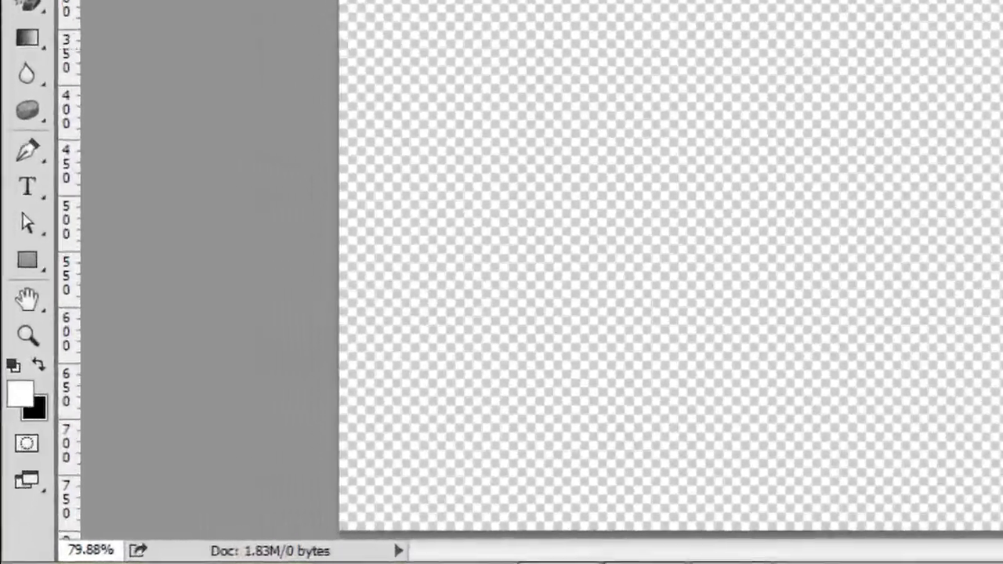
left_click(27, 259)
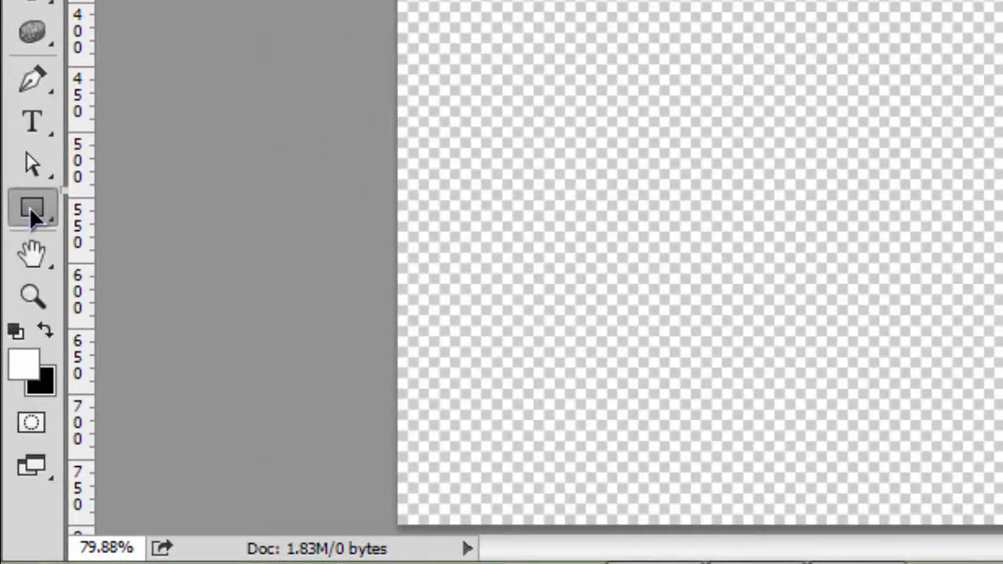
left_click(36, 216)
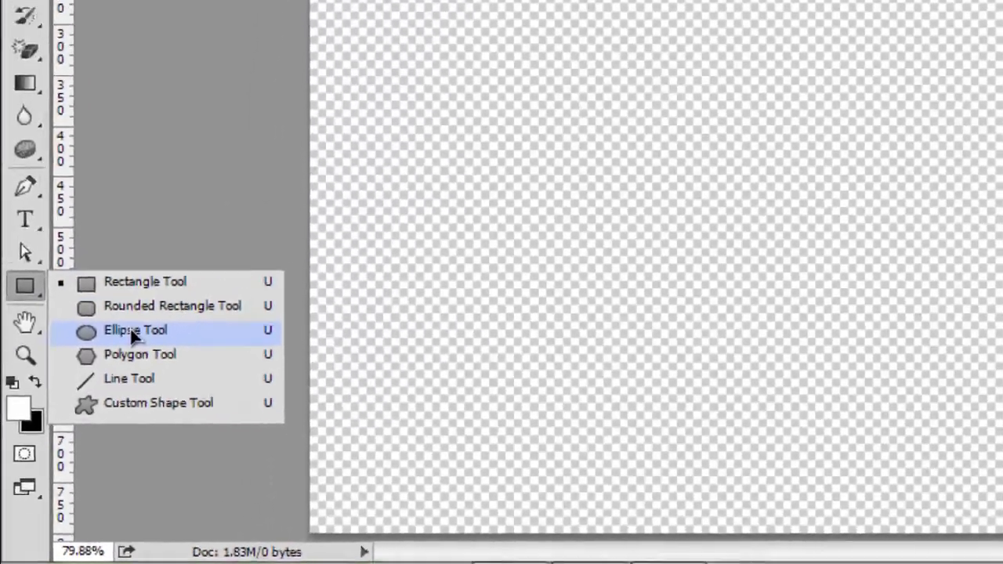
left_click(133, 333)
key("u")
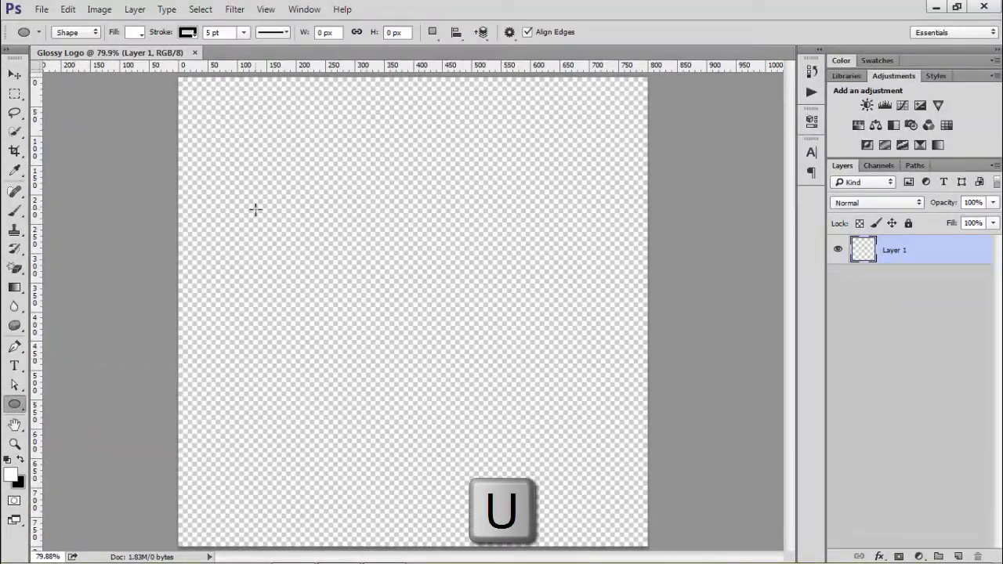
key("shift")
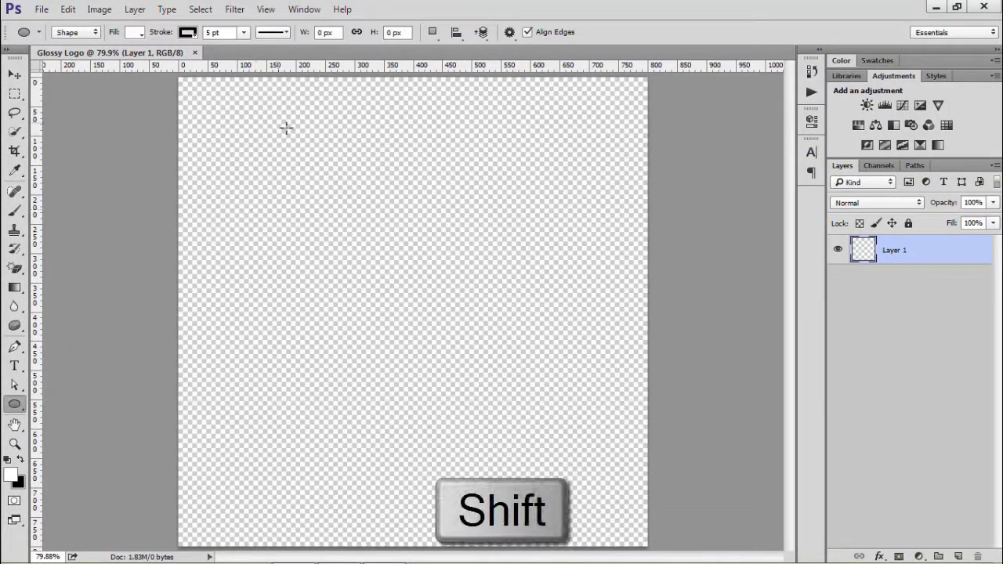
left_click_drag(286, 128, 619, 490)
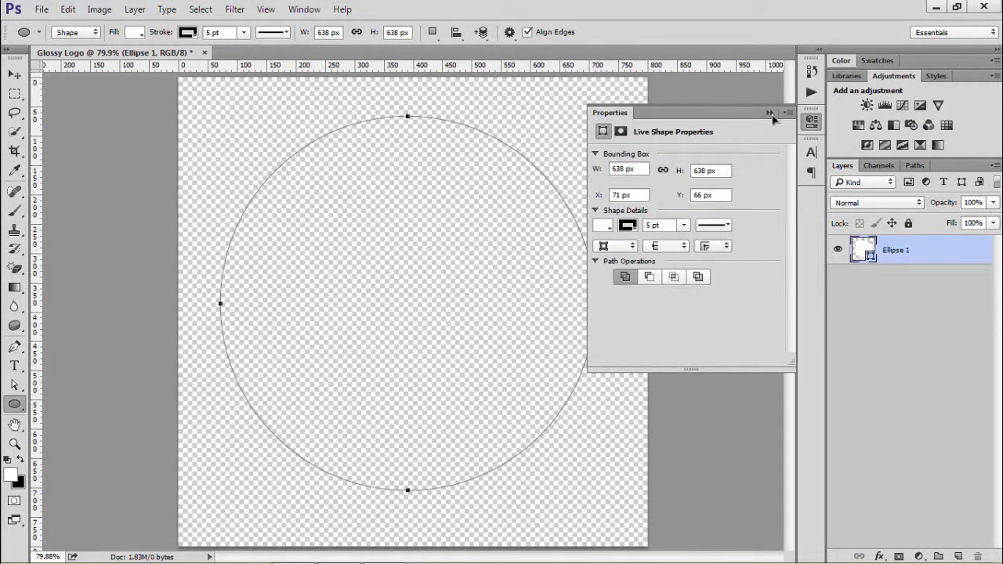
left_click(771, 114)
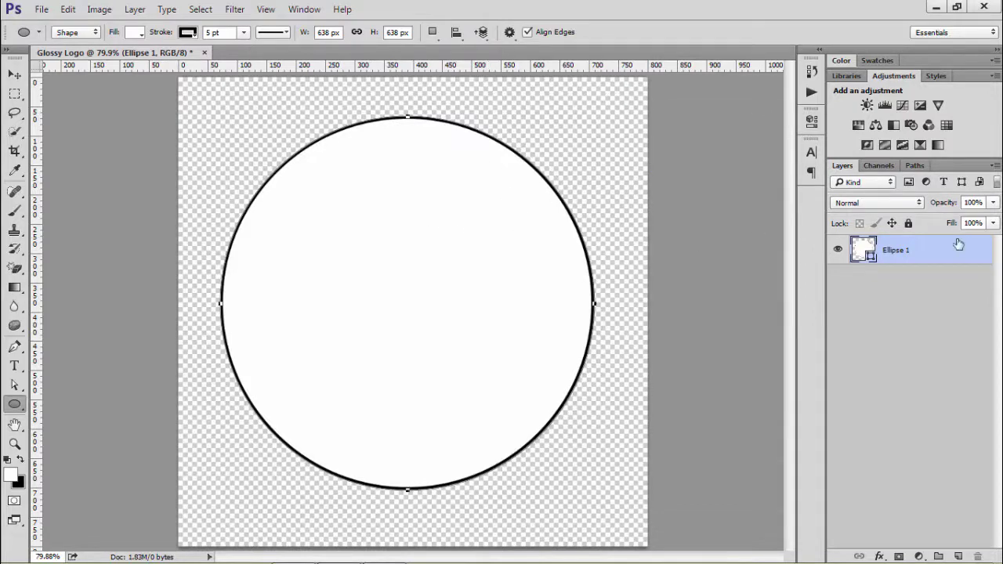
- Set the circle's fill colour to black, 000000
double_click(864, 250)
type("000000")
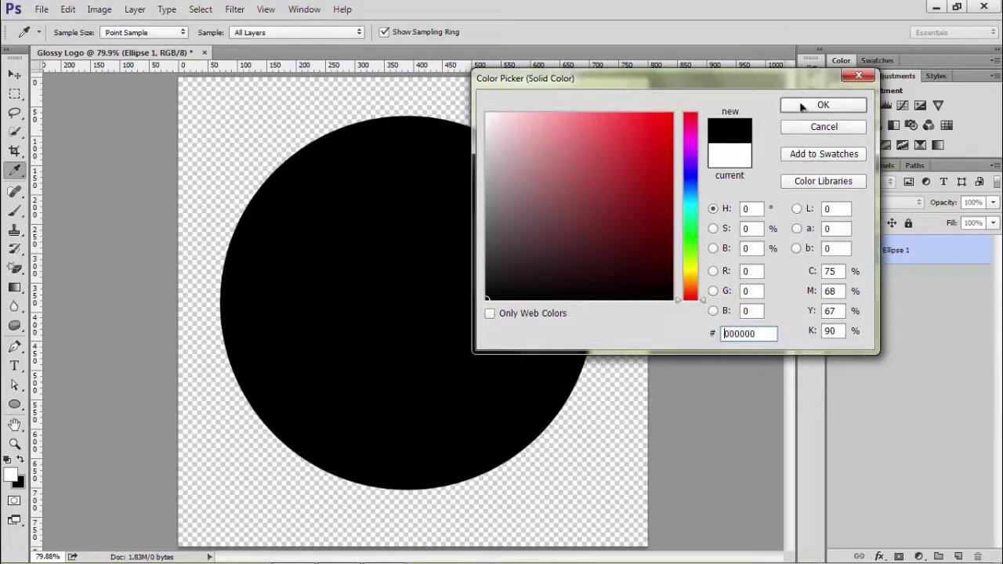
left_click(821, 105)
- Rasterize the circle's shape layer
left_click(15, 74)
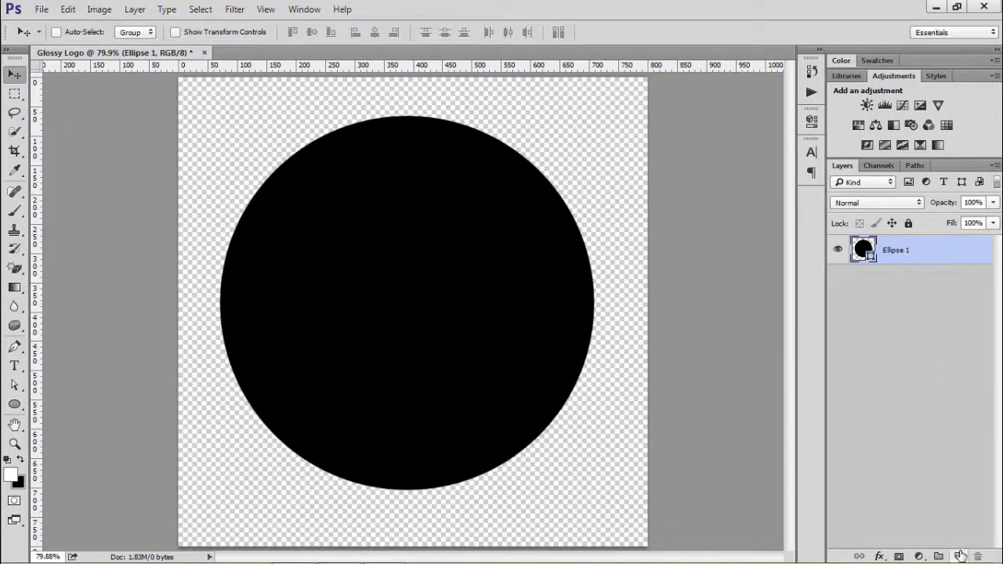
right_click(918, 244)
left_click(801, 244)
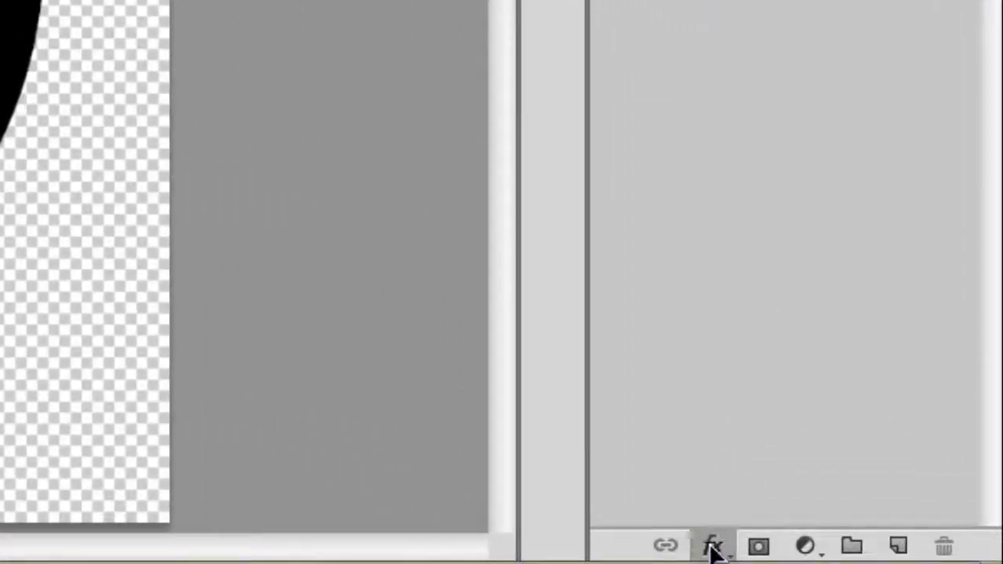
- Add a Gradient Overlay layer style to the circle
left_click(868, 555)
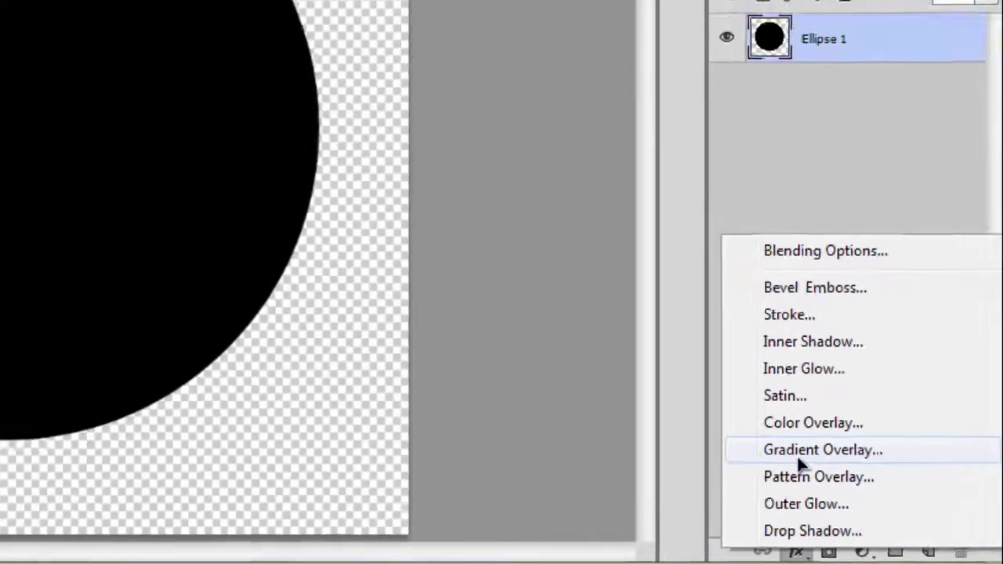
left_click(717, 405)
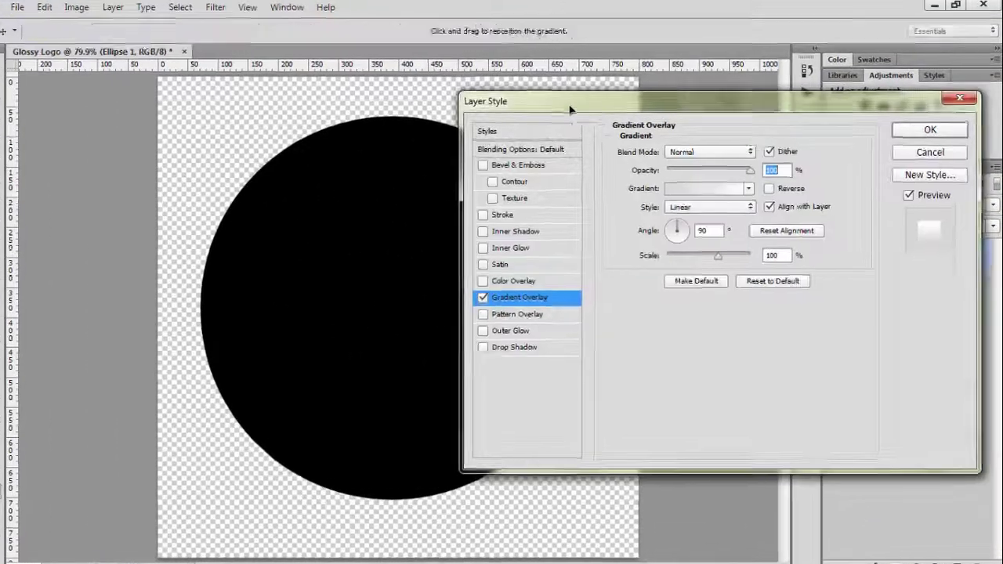
left_click_drag(586, 105, 619, 52)
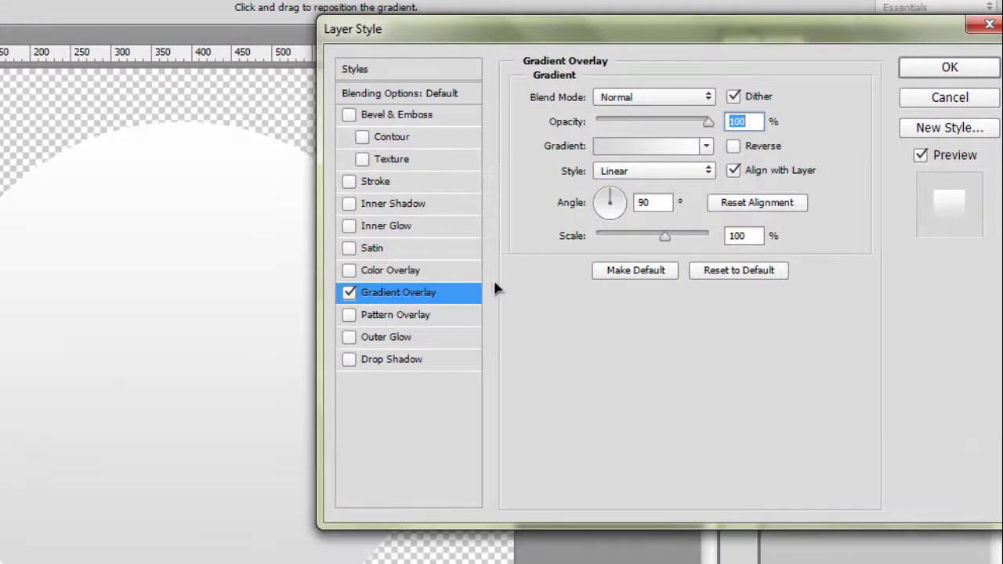
- Set the gradient's starting colour stop to dark green 049b00 and copy its hex code
left_click(625, 152)
left_click_drag(499, 22, 627, 16)
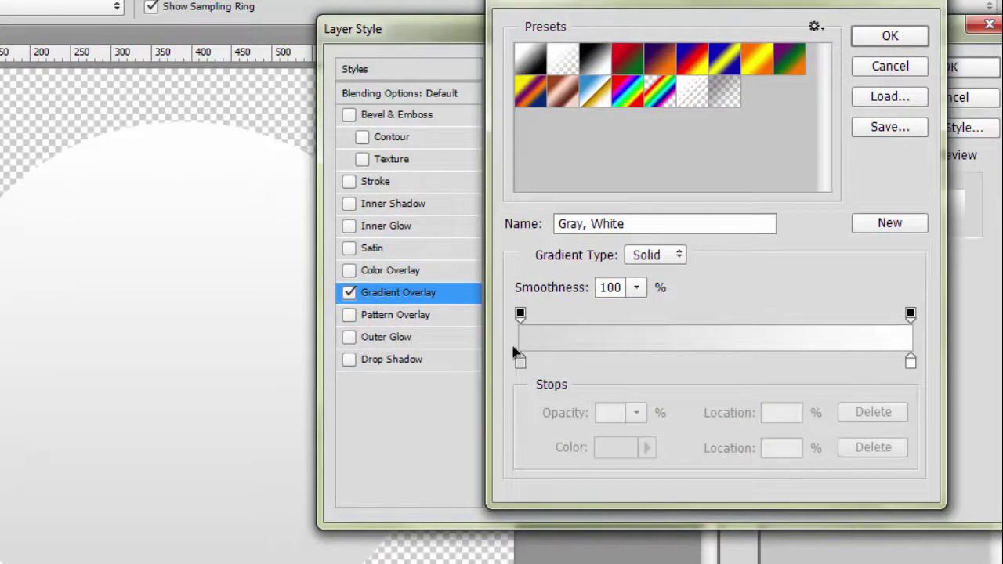
double_click(520, 361)
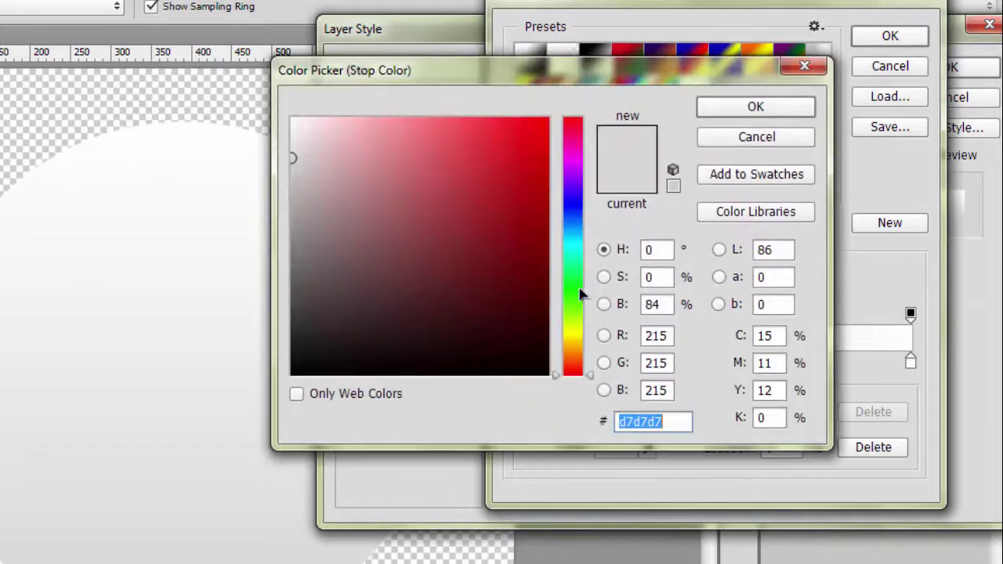
left_click(579, 298)
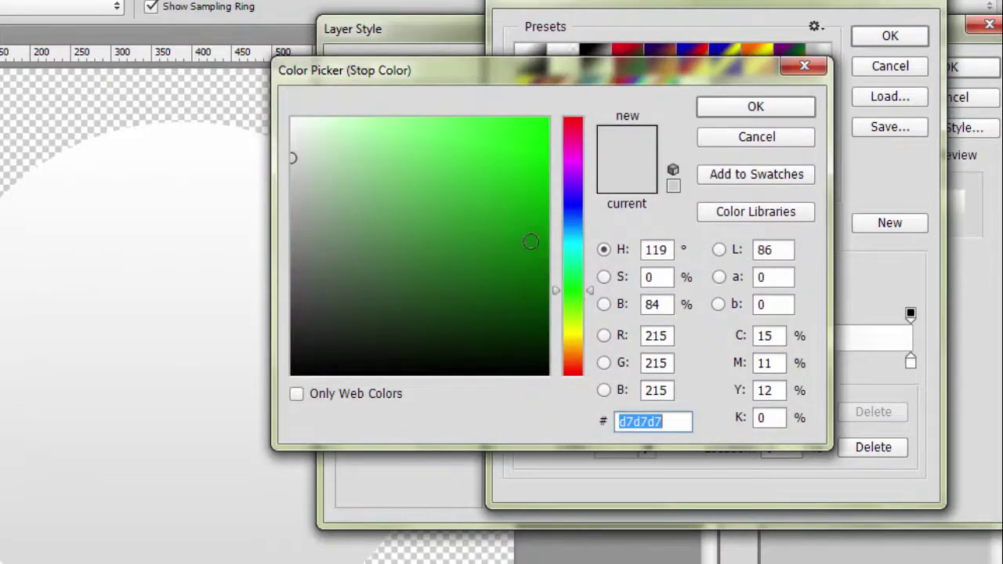
left_click(552, 228)
left_click(546, 219)
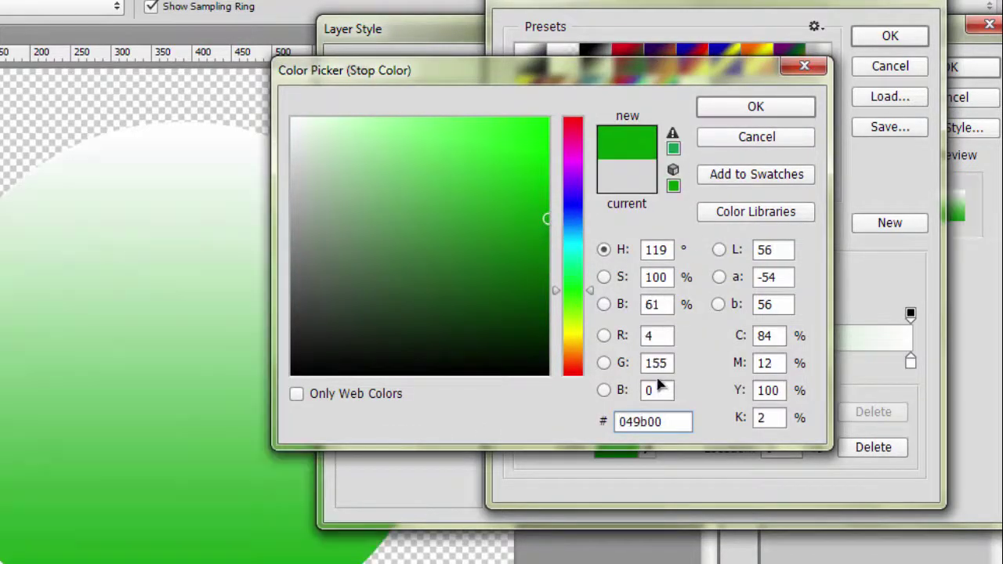
double_click(664, 422)
key("ctrl+c")
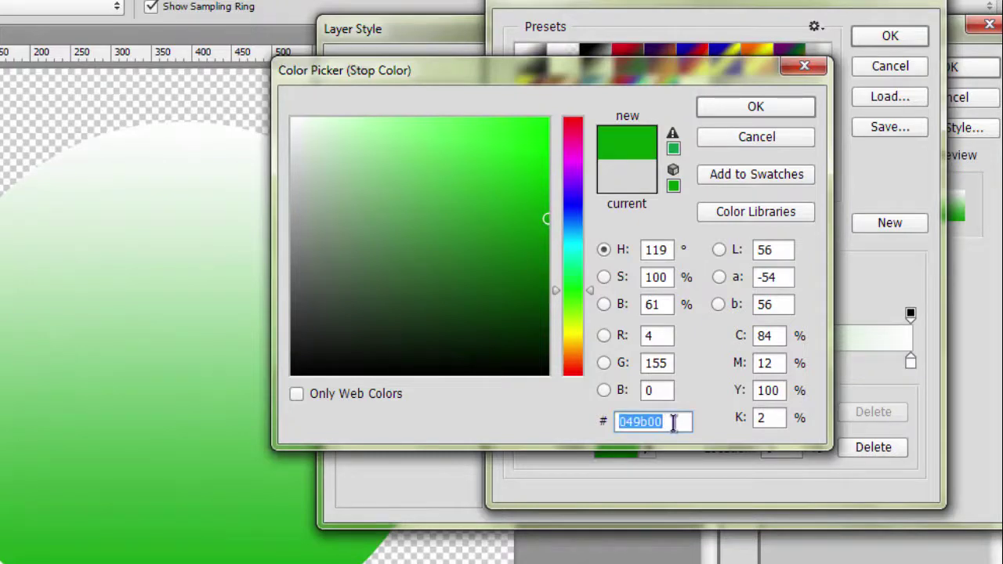
left_click(740, 110)
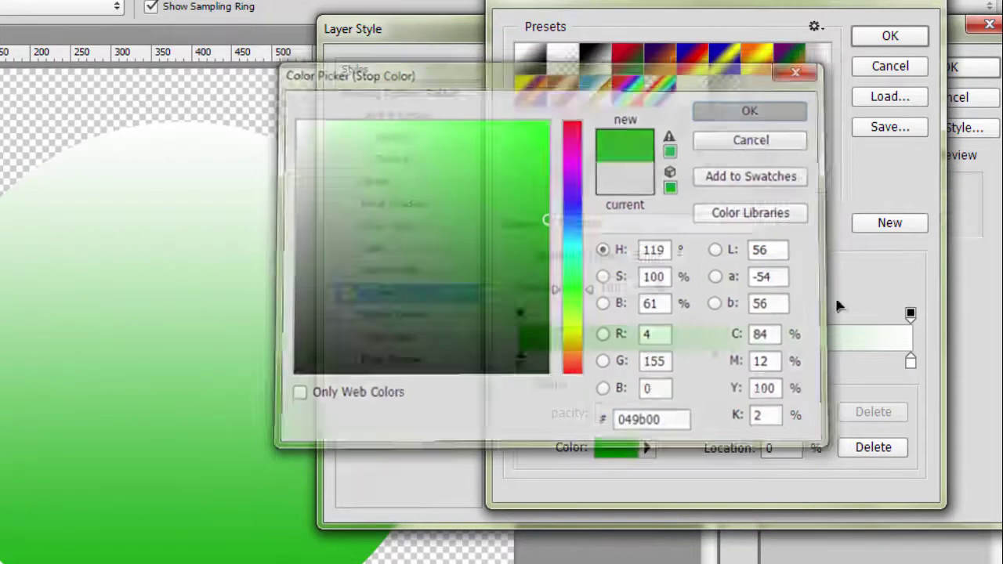
- Set the gradient's end colour stop to bright green 06f800 and apply the edited gradient
double_click(910, 360)
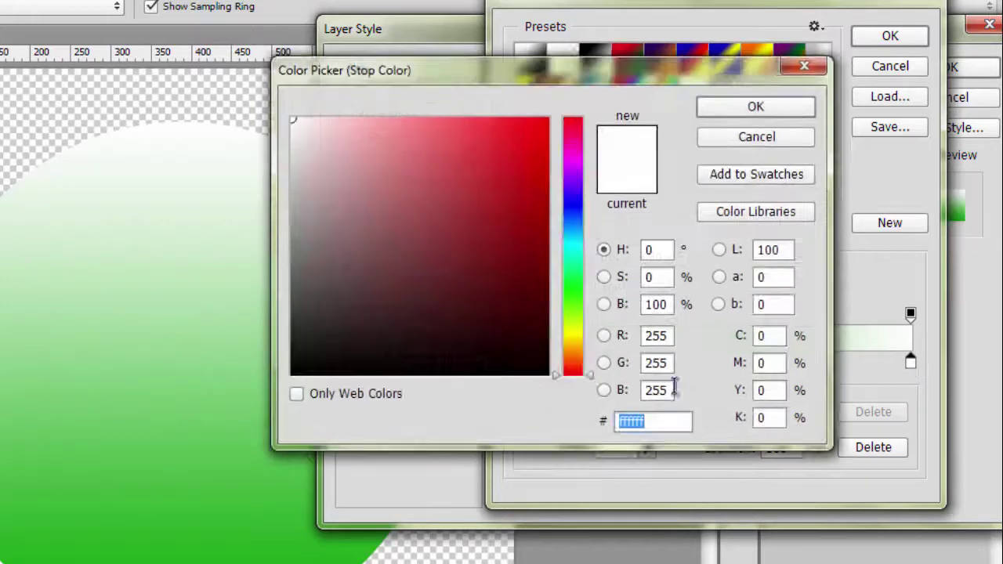
key("ctrl+v")
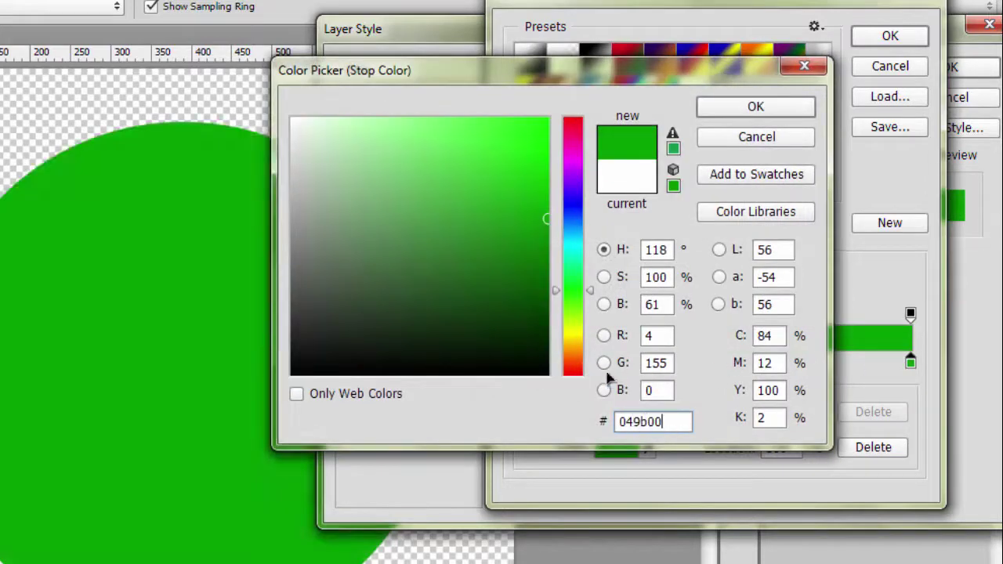
left_click_drag(538, 159, 559, 136)
left_click(723, 105)
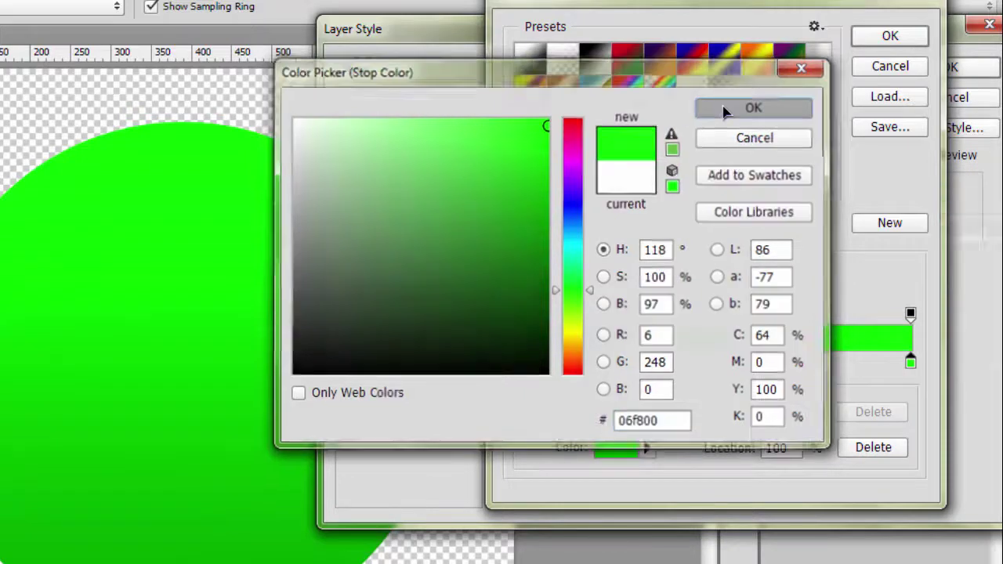
left_click(865, 43)
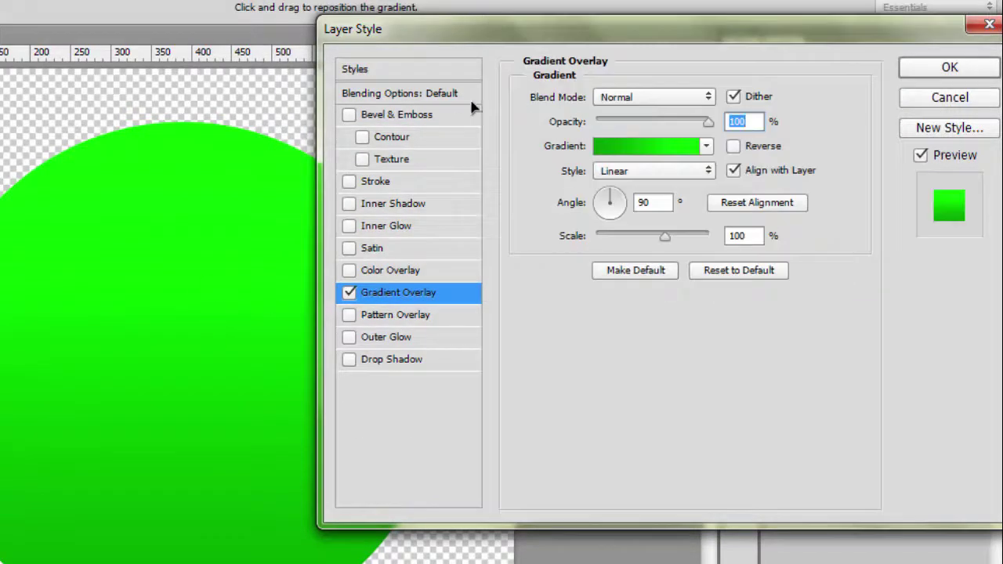
- Reverse the overlay gradient and change its style to Radial
left_click_drag(511, 36, 484, 19)
left_click(706, 130)
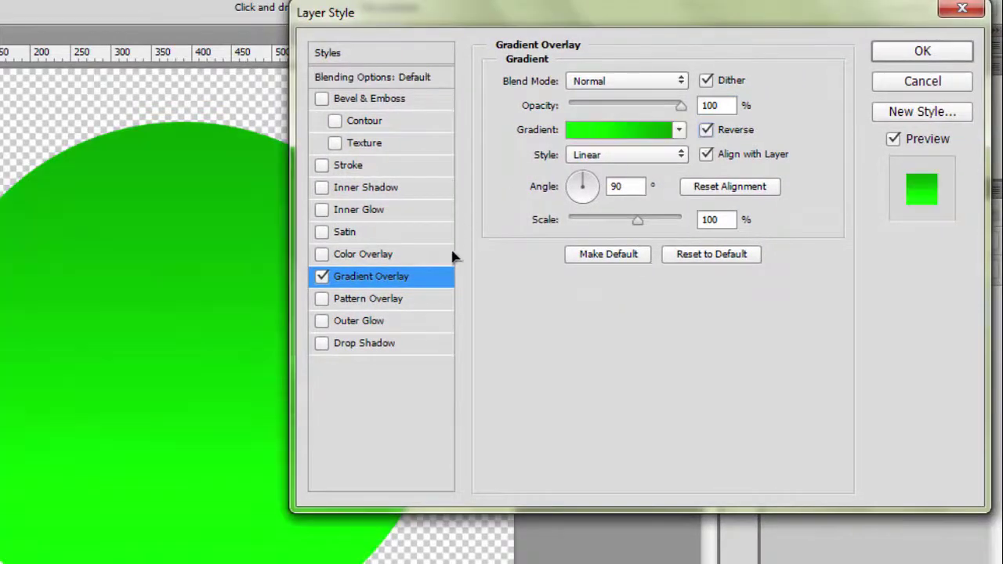
left_click(616, 155)
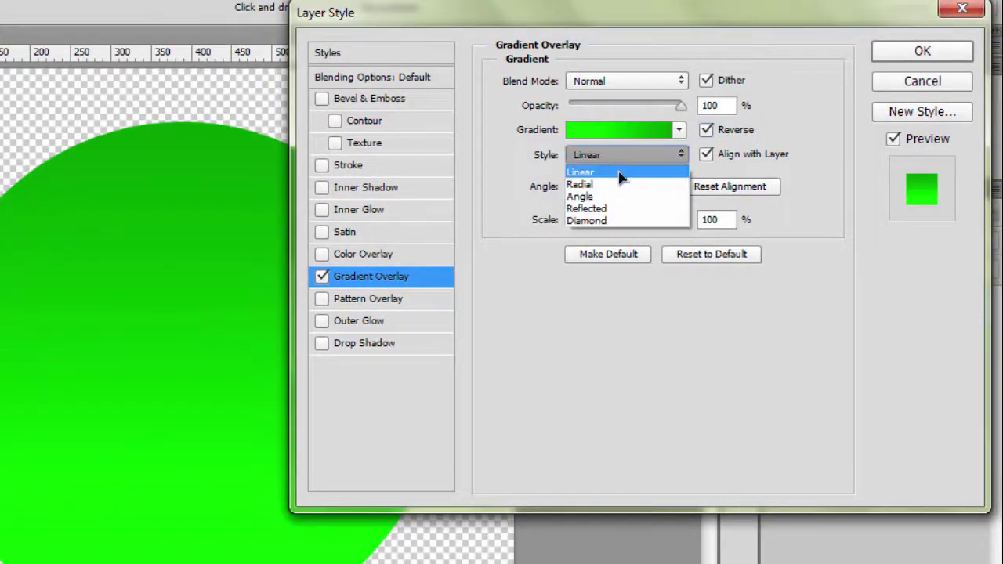
left_click(611, 185)
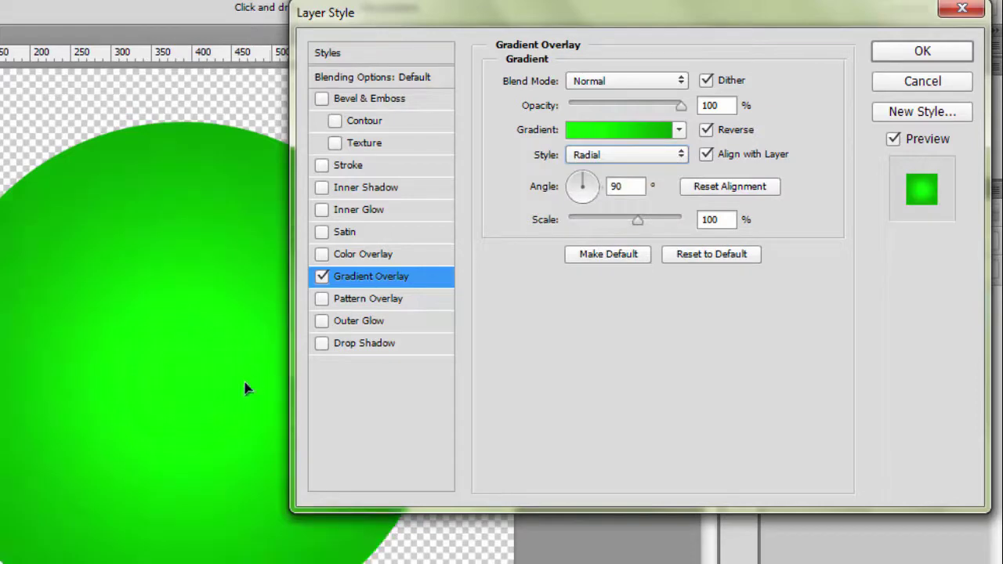
- Shift the gradient's colour midpoint to about 43% and its dark green stop to 8%, then apply the gradient
left_click_drag(504, 23, 533, 51)
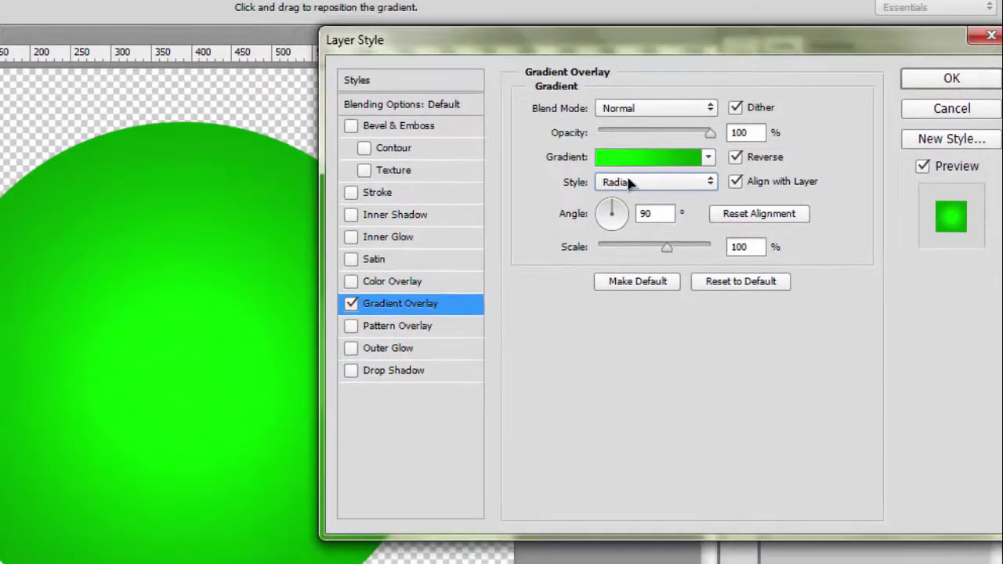
left_click(650, 159)
left_click(521, 362)
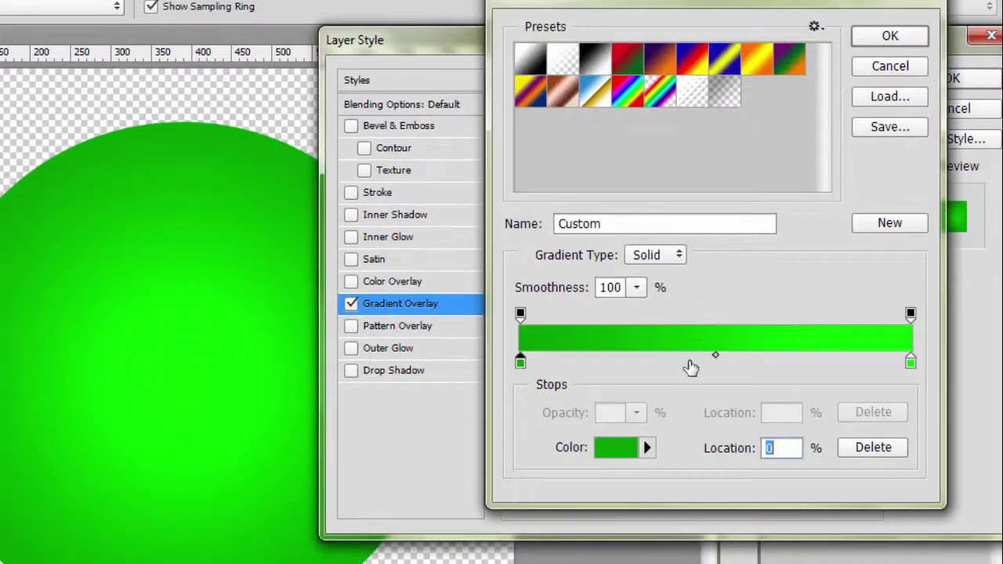
left_click_drag(715, 359, 692, 361)
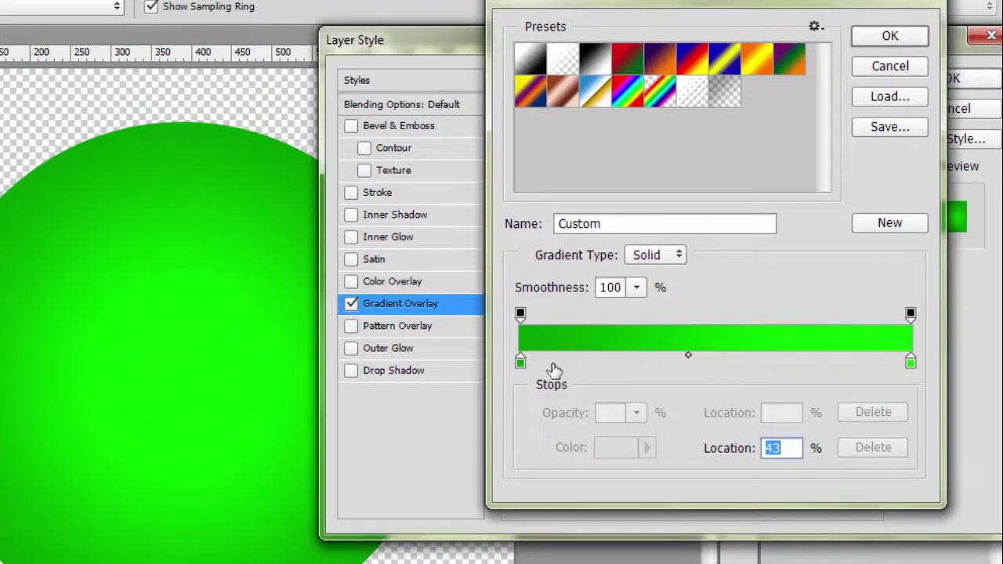
left_click_drag(523, 365, 551, 375)
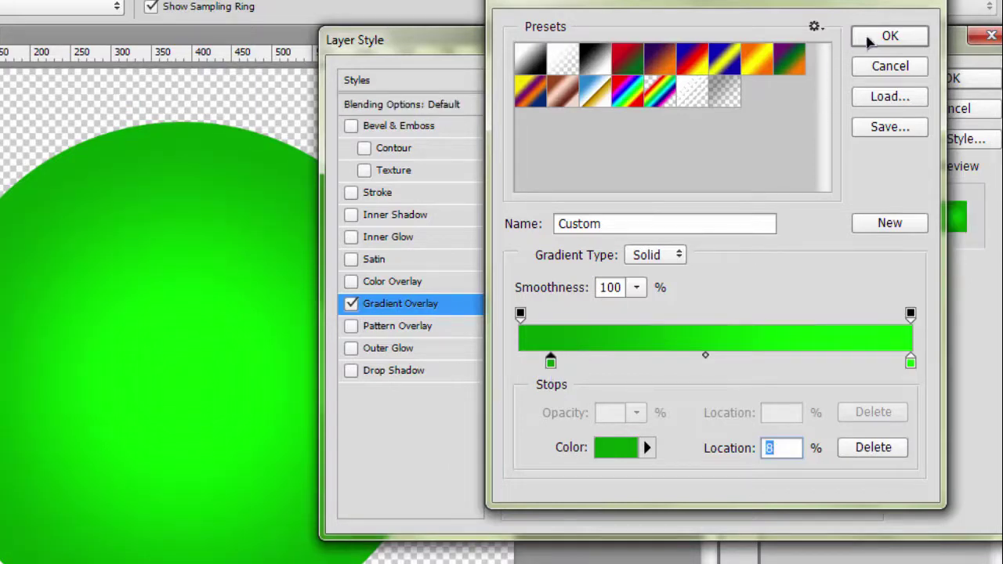
left_click(889, 36)
mouse_move(683, 45)
left_mouse_down()
mouse_move(664, 36)
mouse_move(674, 36)
left_mouse_up()
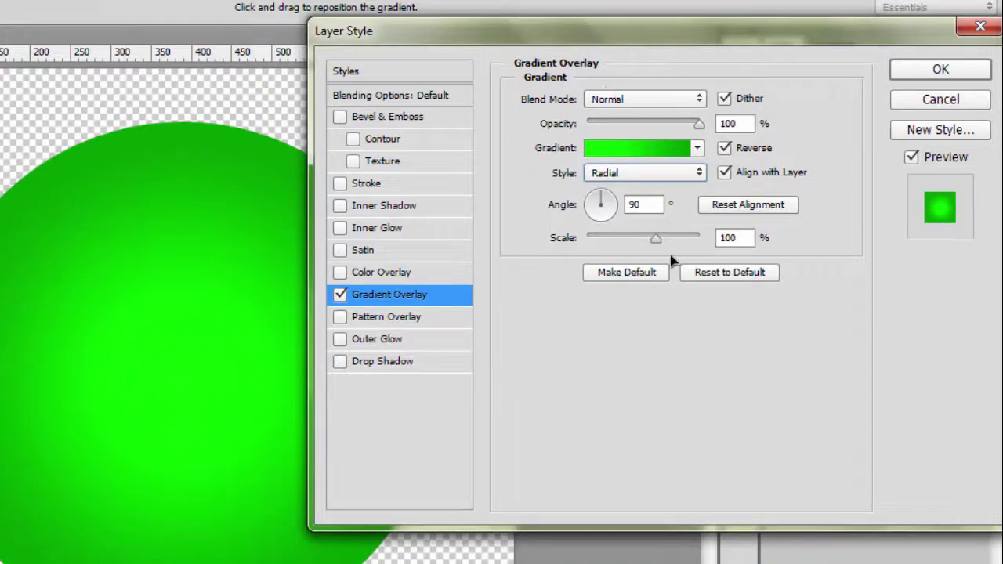
- Add an Inner Shadow to the circle with 100% opacity and the Normal blend mode
left_click_drag(585, 39, 527, 52)
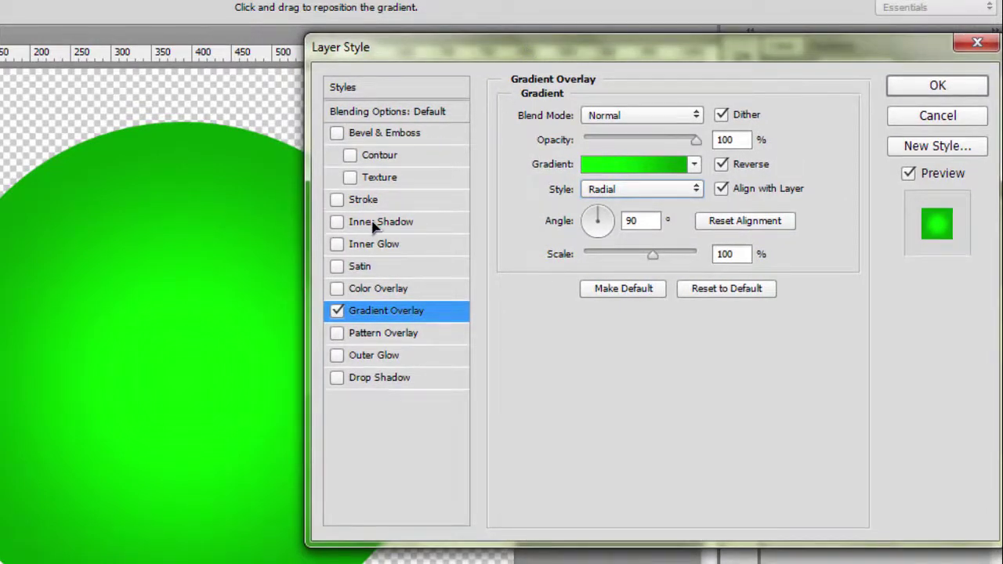
left_click(337, 221)
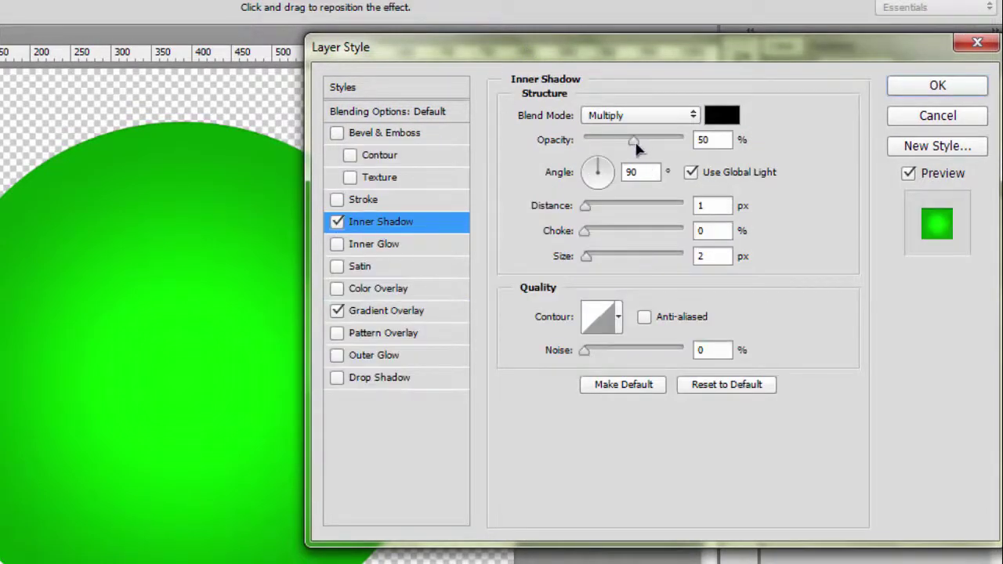
left_click_drag(638, 147, 662, 150)
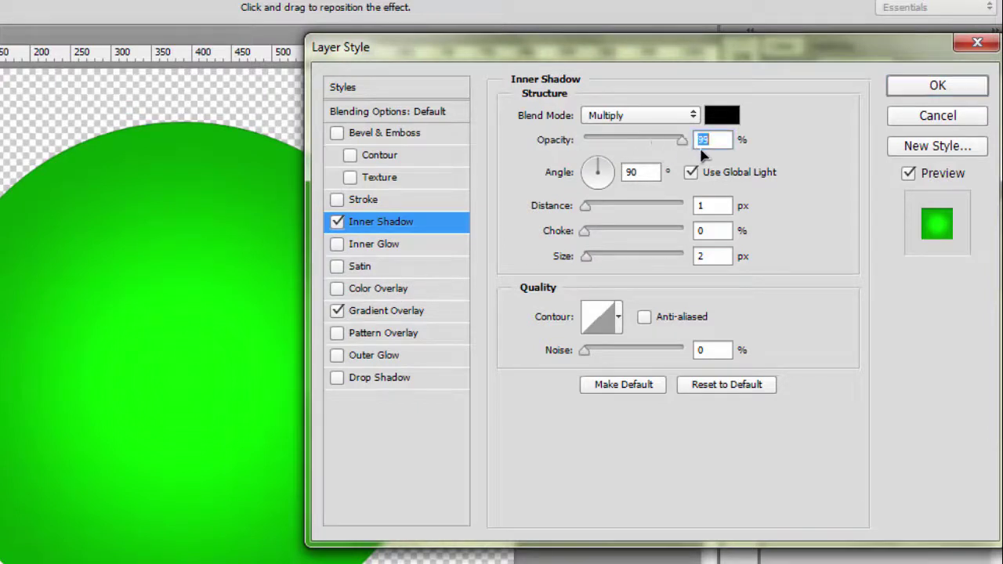
left_click(616, 117)
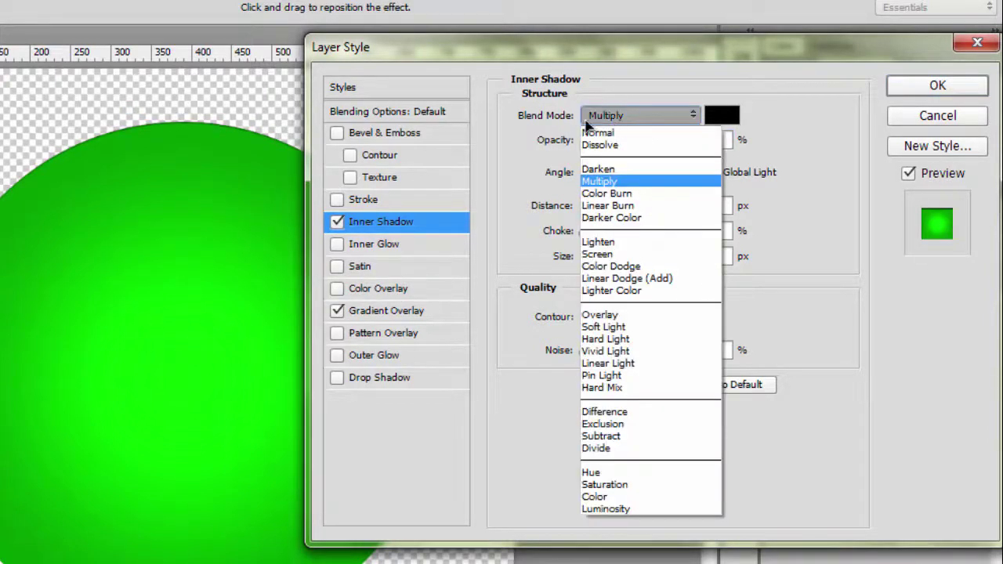
left_click(627, 133)
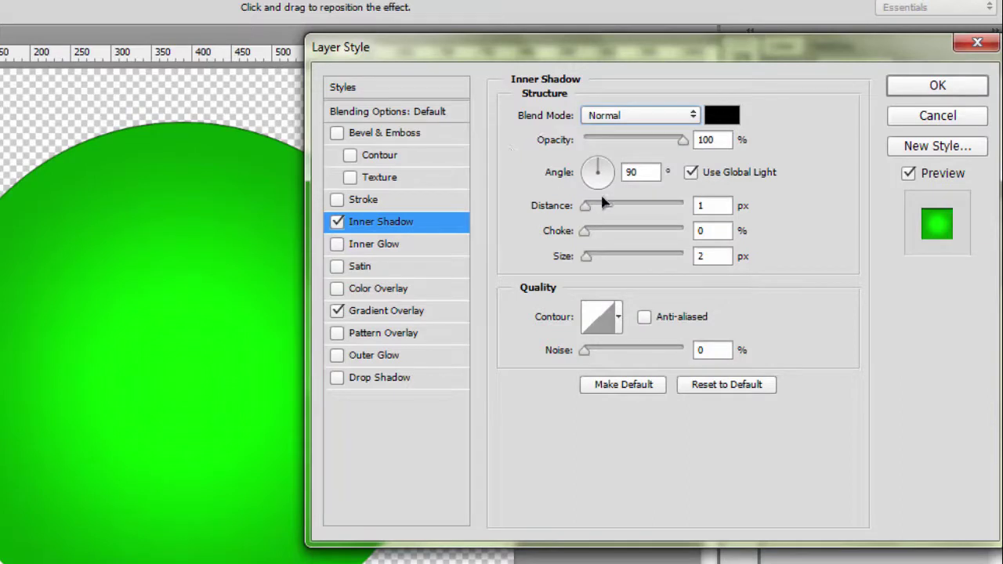
- Set the inner shadow's distance to 0 px and its size to 80 px
left_click_drag(592, 210, 577, 212)
left_click_drag(589, 258, 619, 264)
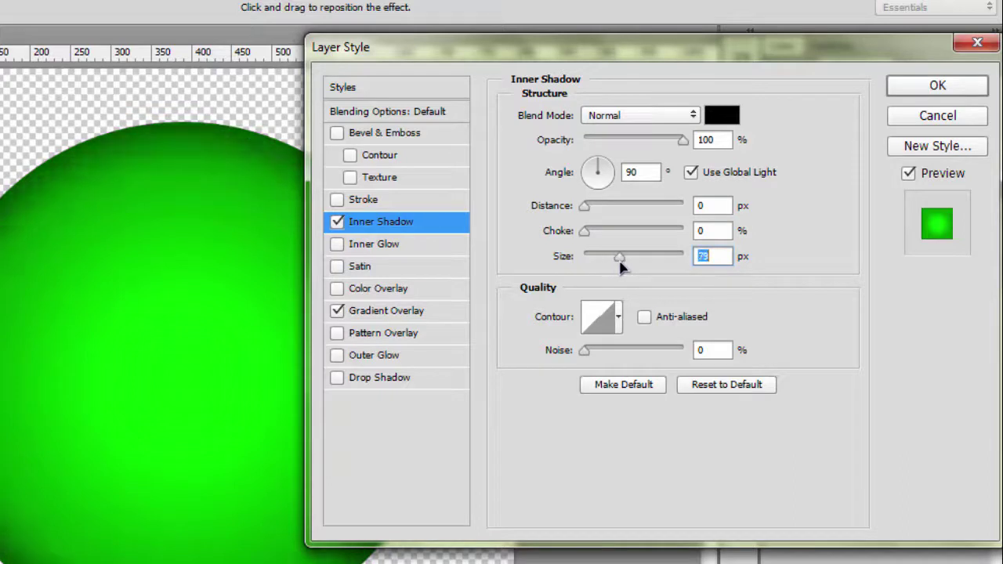
left_click(716, 253)
scroll(719, 253, "down", 5)
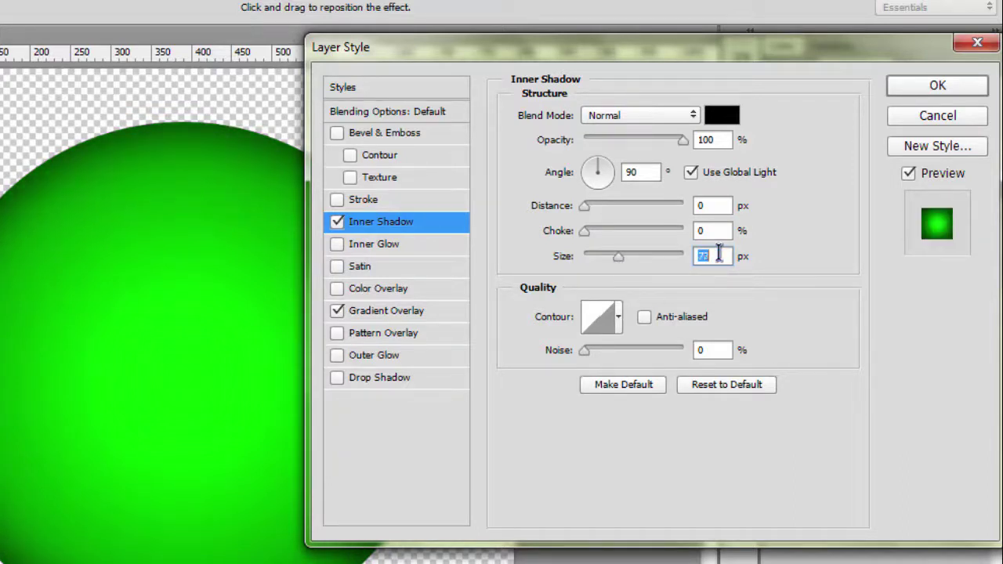
scroll(718, 253, "up", 1)
- Set the inner shadow's choke to 15% and its size to 50 px, and apply the layer style
left_click(709, 232)
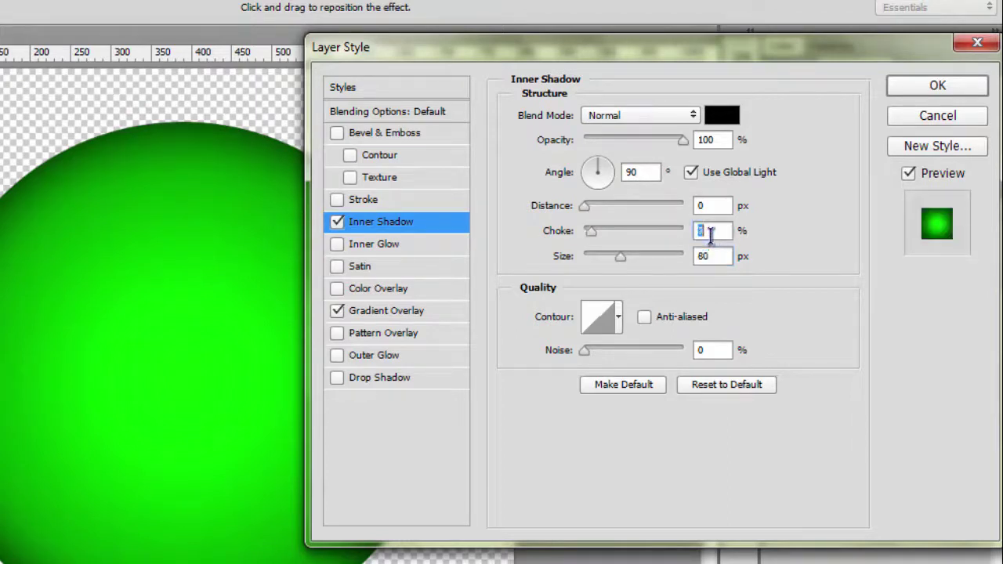
scroll(712, 230, "up", 3)
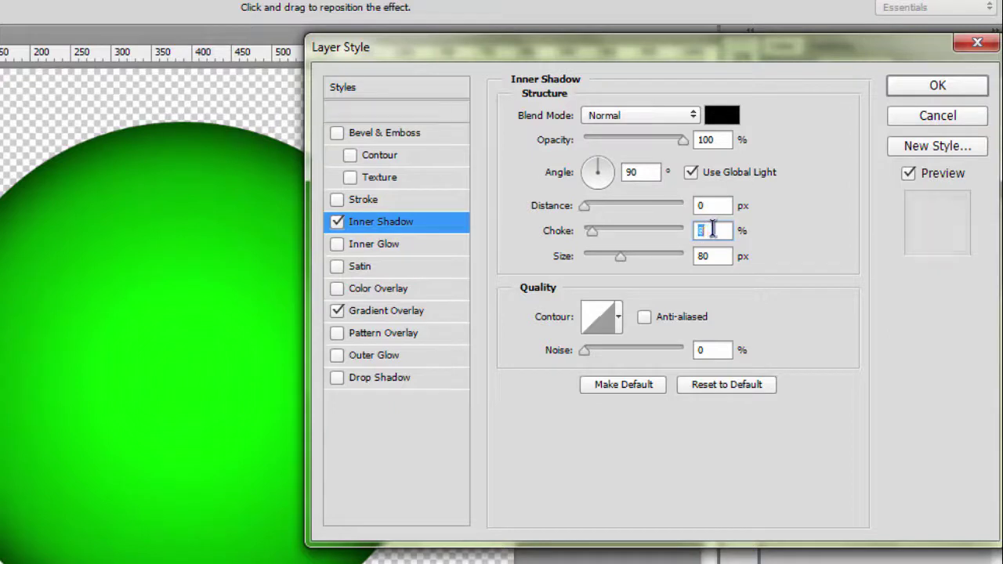
scroll(712, 229, "up", 6)
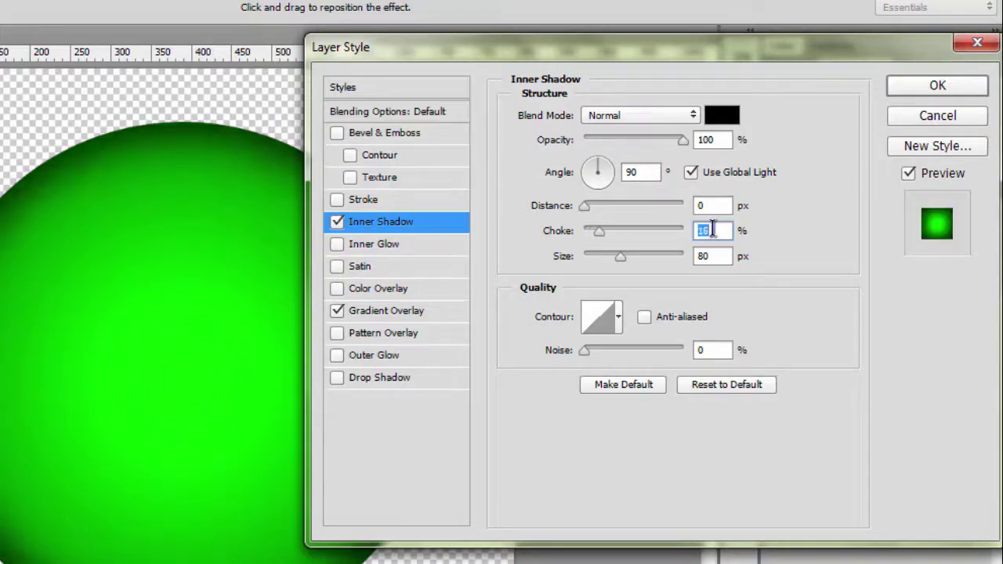
scroll(714, 230, "down", 1)
left_click(721, 256)
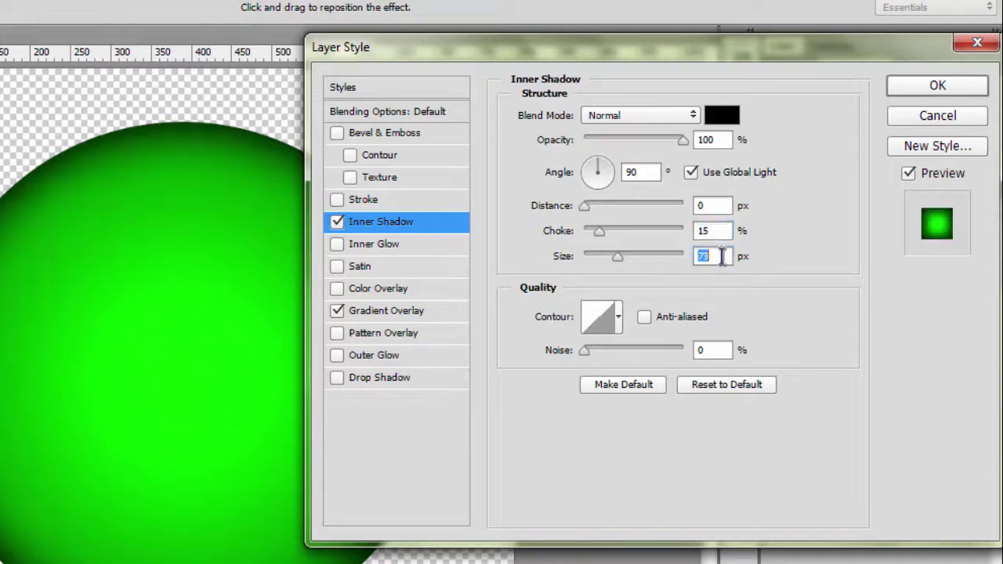
scroll(722, 256, "down", 1)
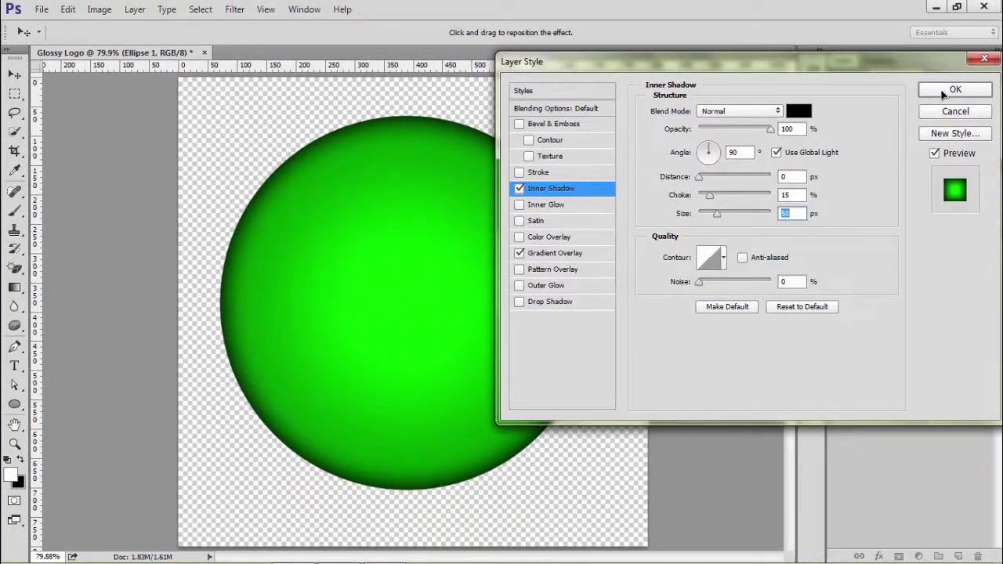
left_click(945, 92)
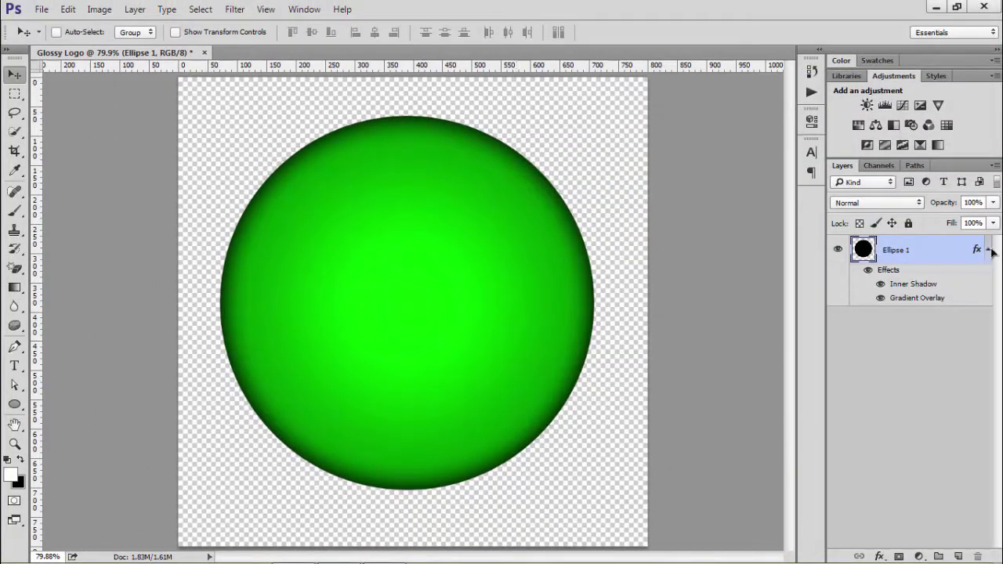
- Collapse the circle layer's effects and create a new layer named Reflection Top above it
left_click(988, 250)
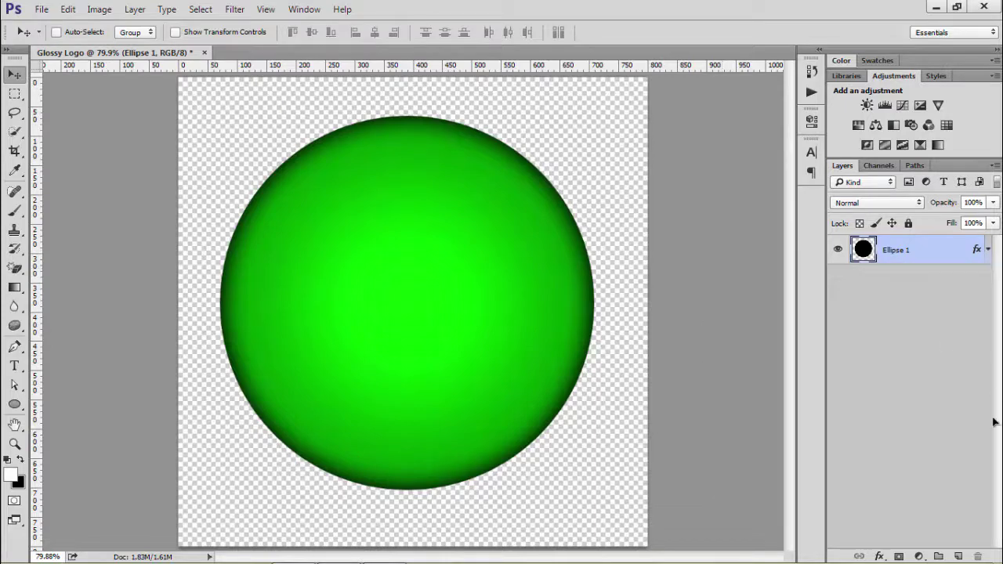
left_click(955, 555)
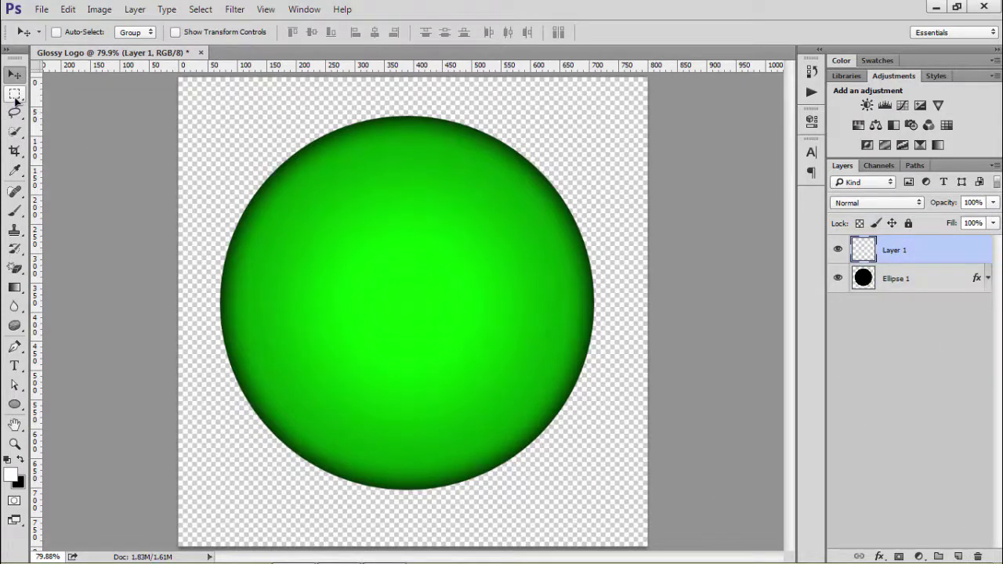
double_click(895, 251)
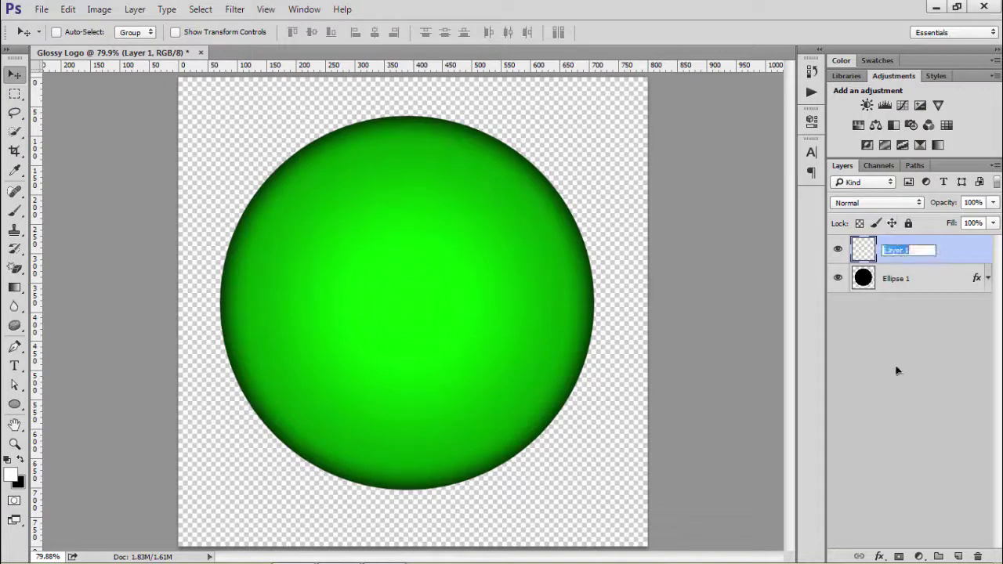
key("Caps_Lock")
type("Reflec")
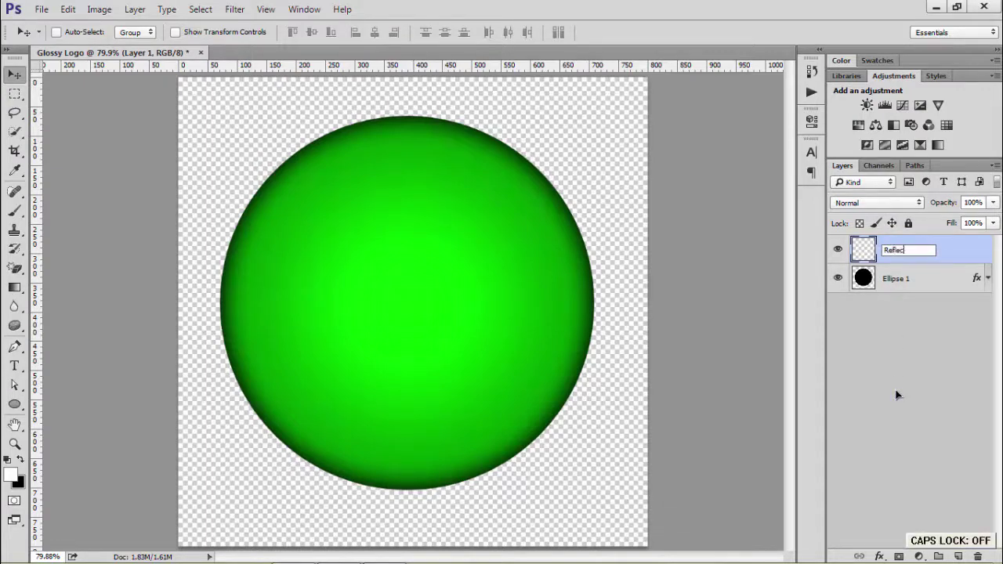
type("tion")
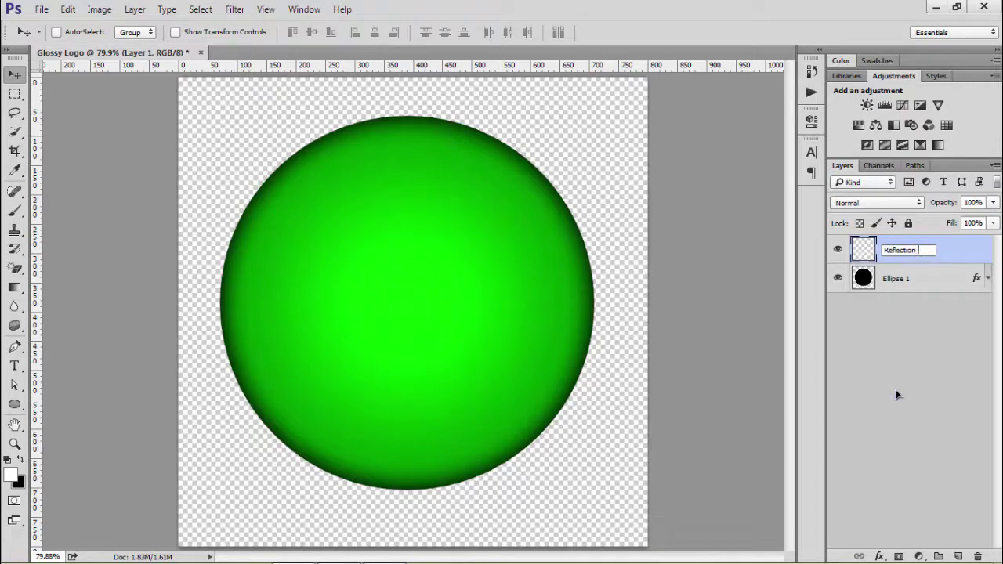
key("Caps_Lock")
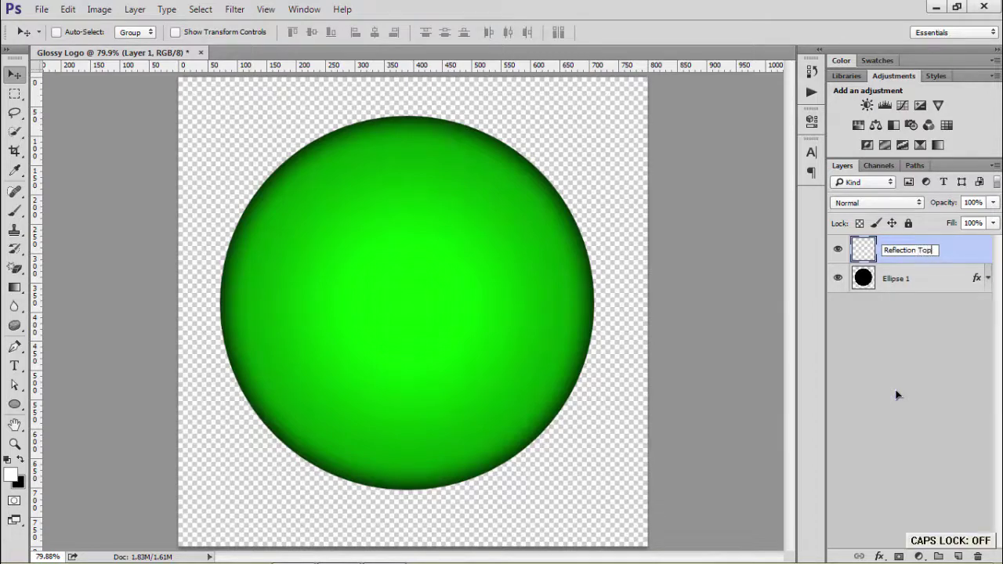
key("Return")
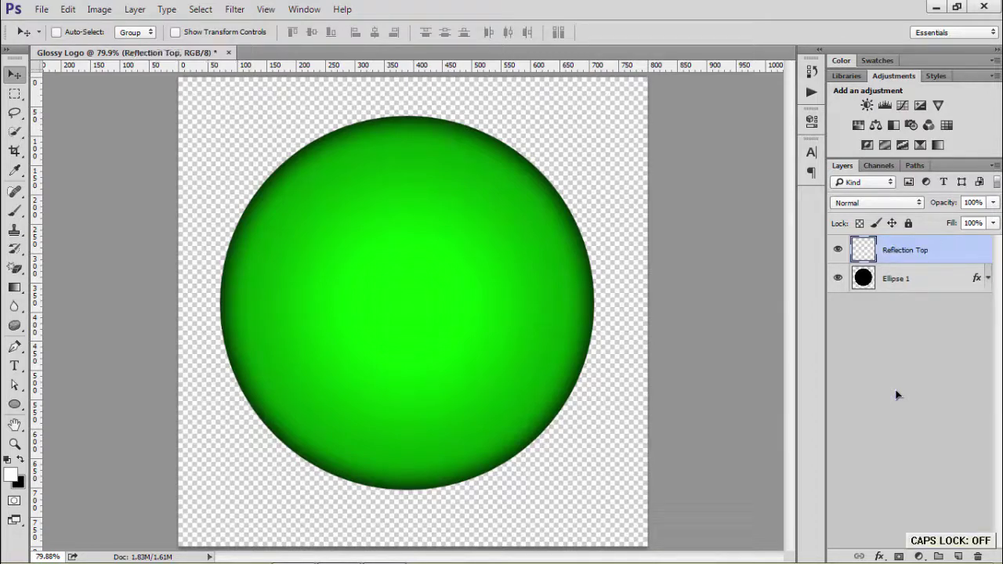
- Rename the Ellipse 1 layer as Sphear
double_click(897, 278)
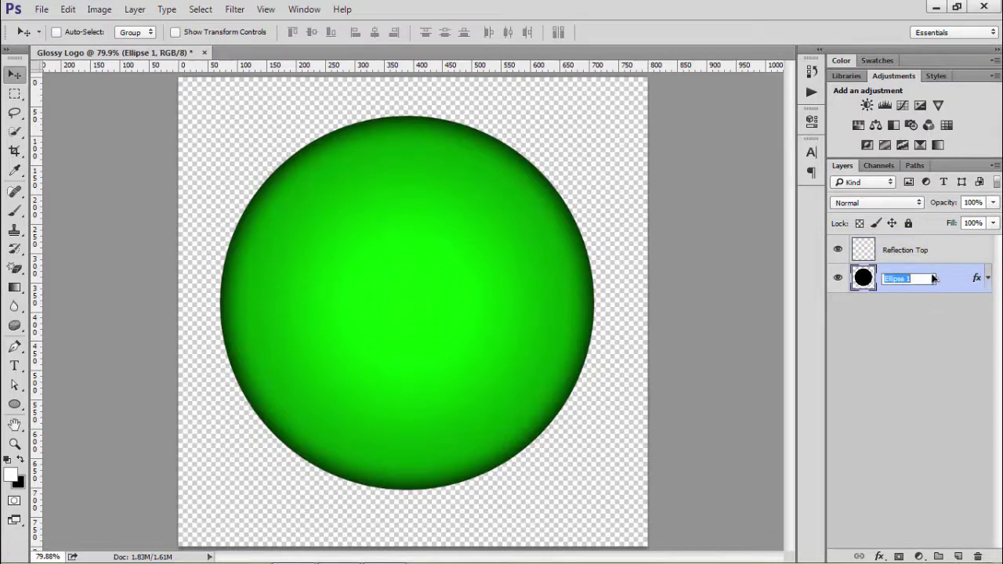
key("Caps_Lock")
type("S")
key("Caps_Lock")
type("phea")
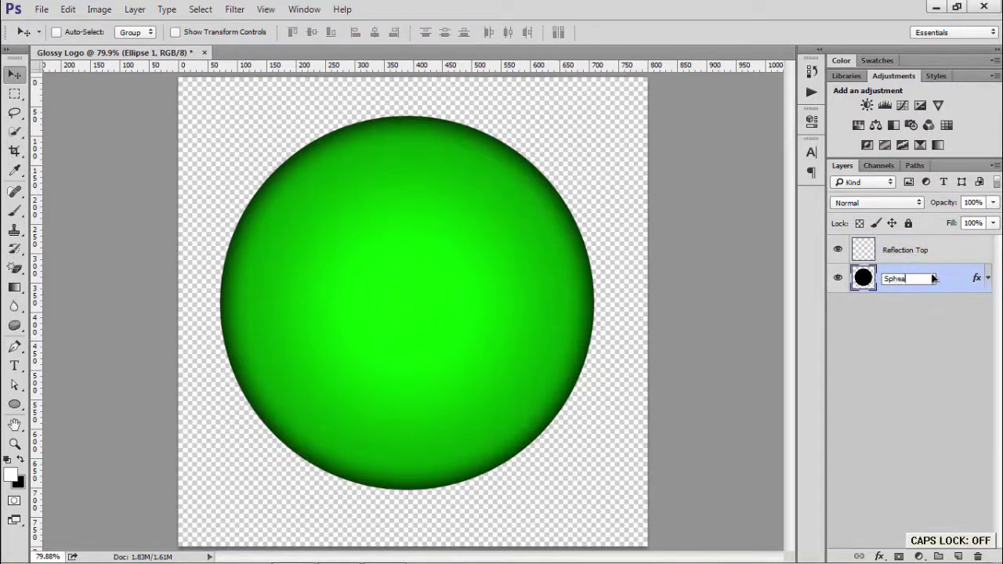
type("r")
key("Return")
- On the Reflection Top layer, draw a wide elliptical selection inside the sphere's upper part and fill it with white
left_click(901, 250)
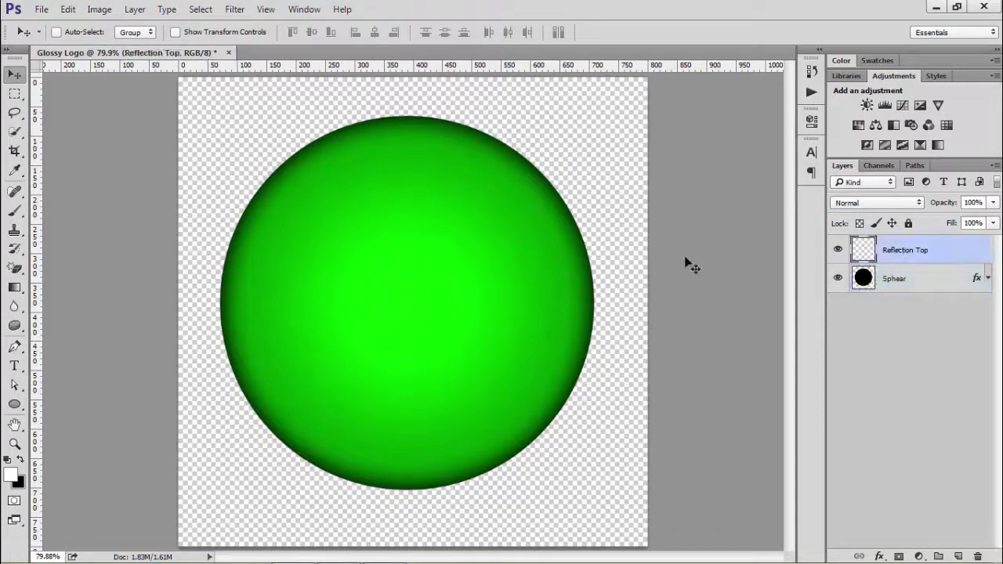
left_click(26, 95)
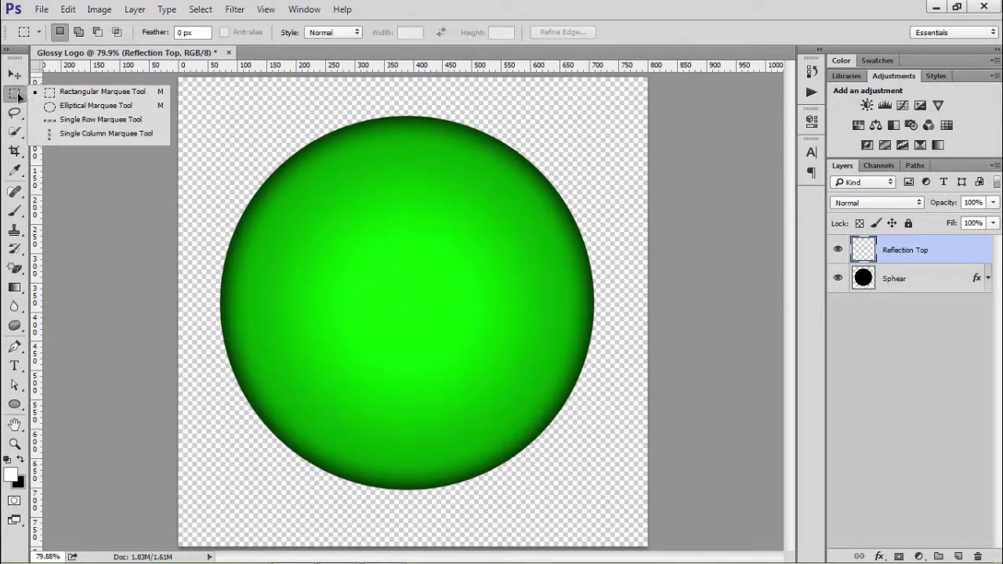
left_click(78, 105)
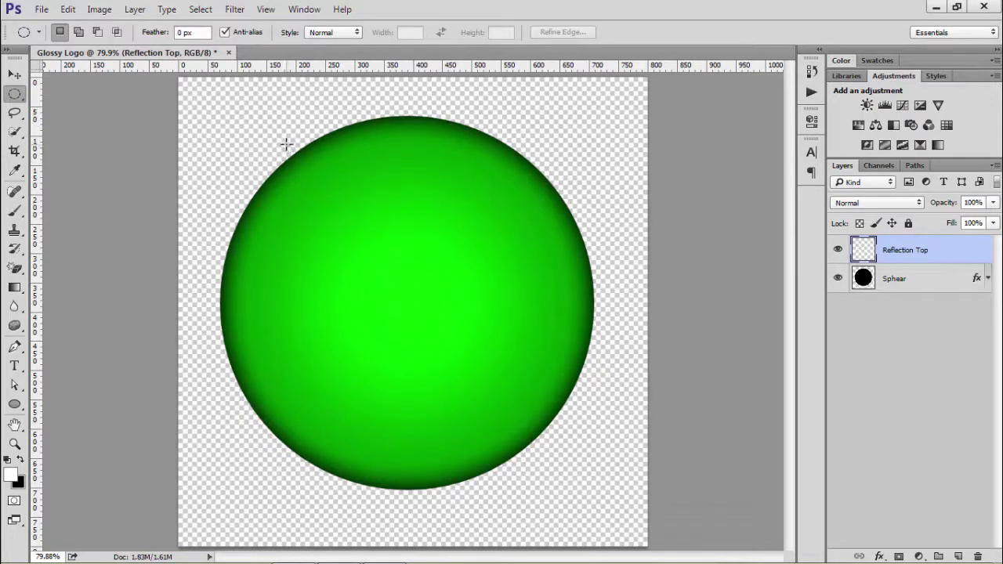
left_click_drag(311, 145, 573, 432)
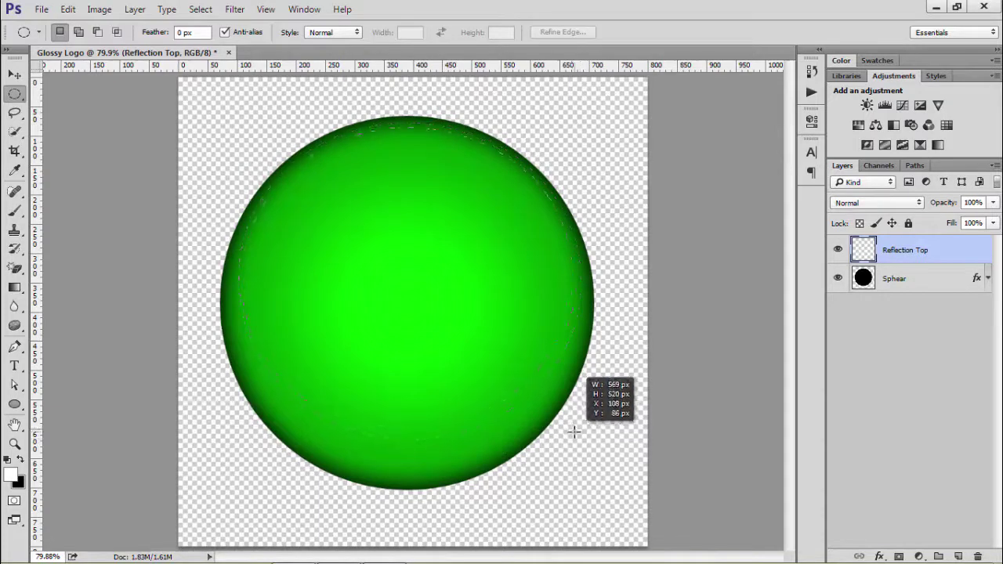
left_click_drag(572, 430, 571, 408)
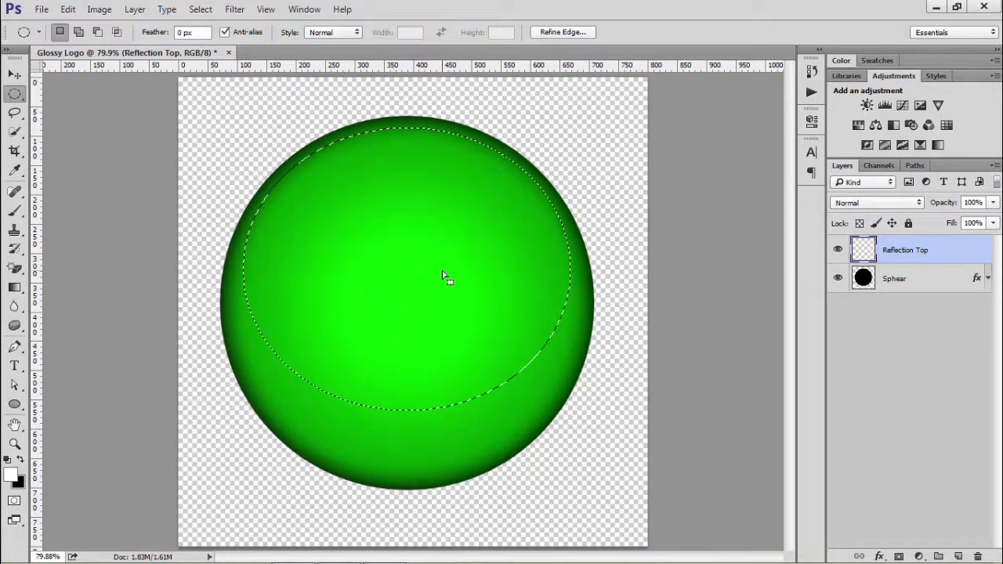
key("alt+BackSpace")
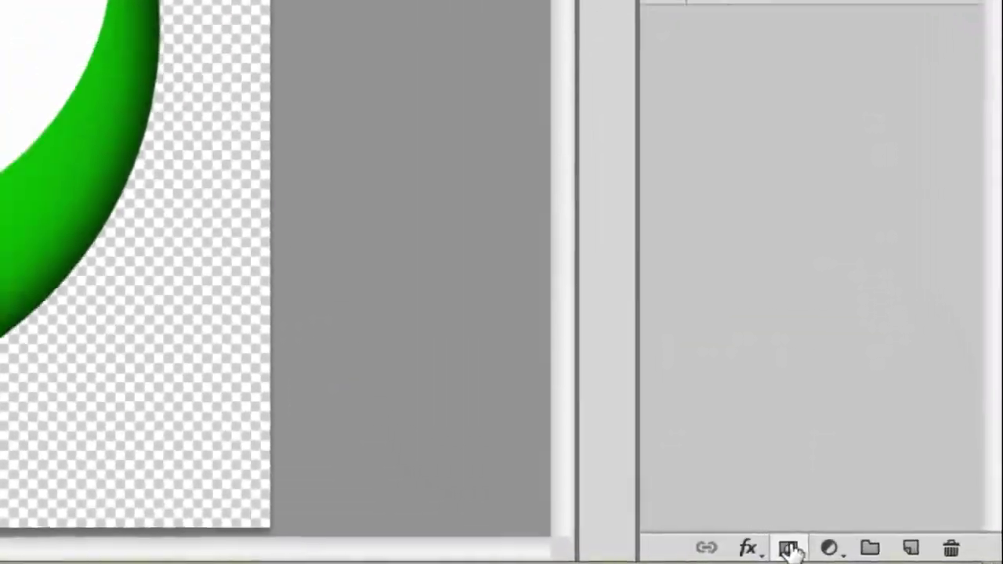
- Add a layer mask from the ellipse selection and set the Gradient tool to the Foreground to Background preset
left_click(788, 548)
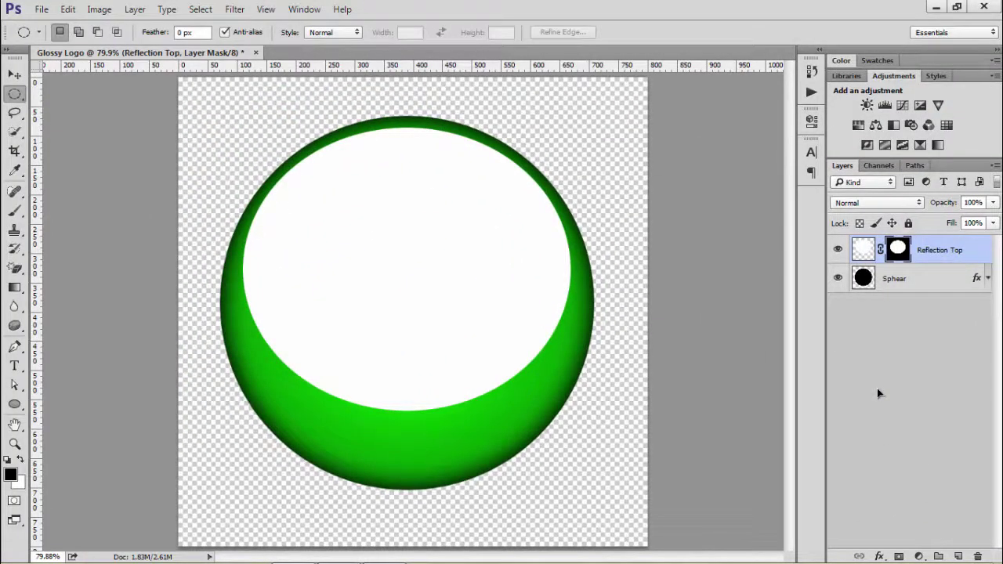
key("g")
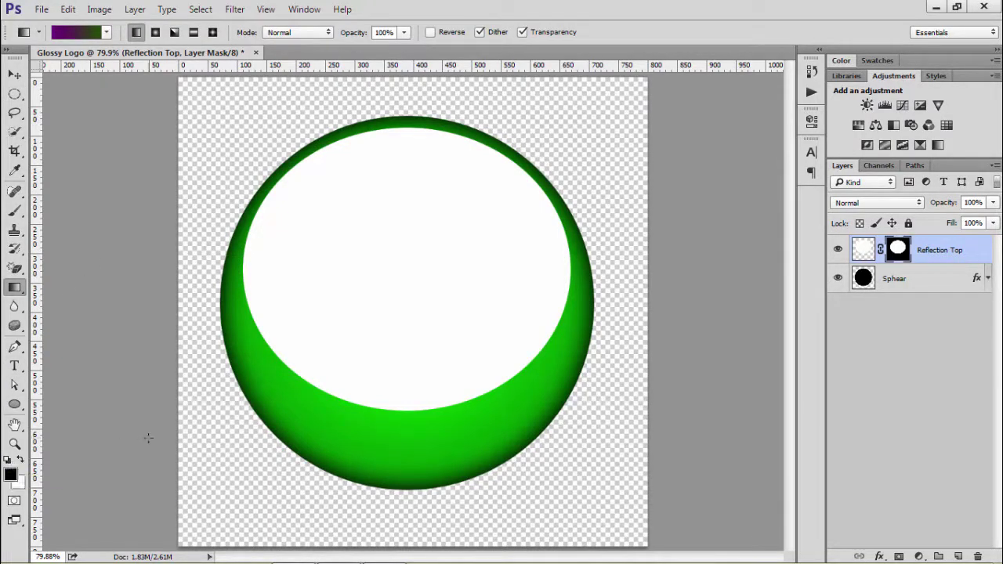
key("x")
key("x")
left_click(75, 35)
left_click_drag(716, 15, 529, 24)
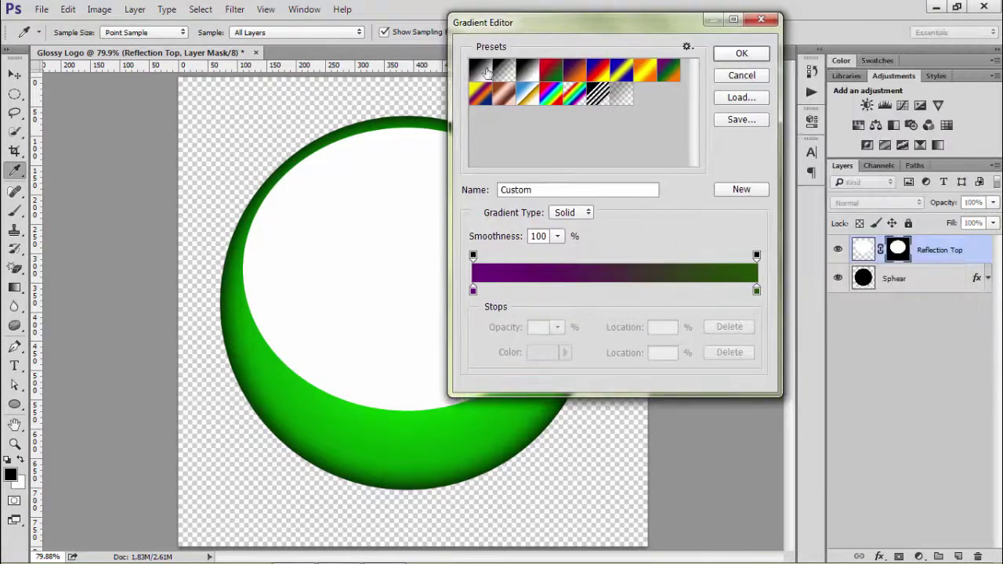
left_click(484, 72)
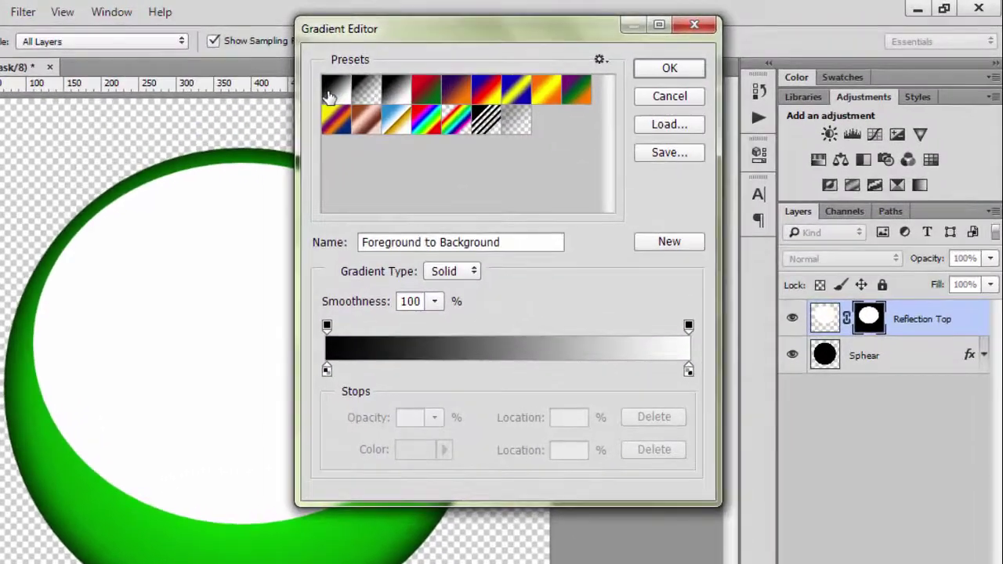
left_click(669, 69)
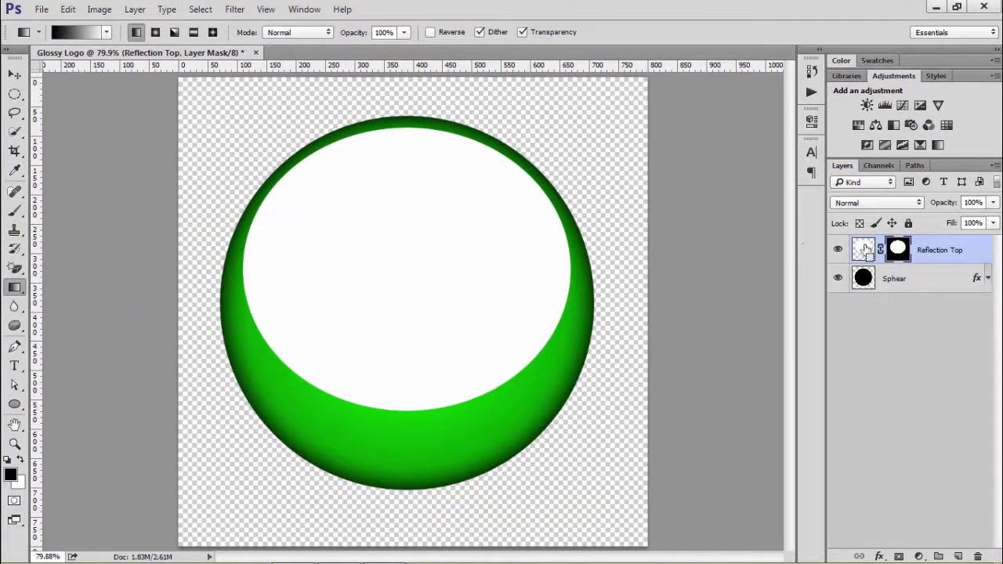
- Load the white ellipse as a selection and apply a vertical black-to-white gradient to the mask so its upper part fades out
left_click(864, 249, "ctrl")
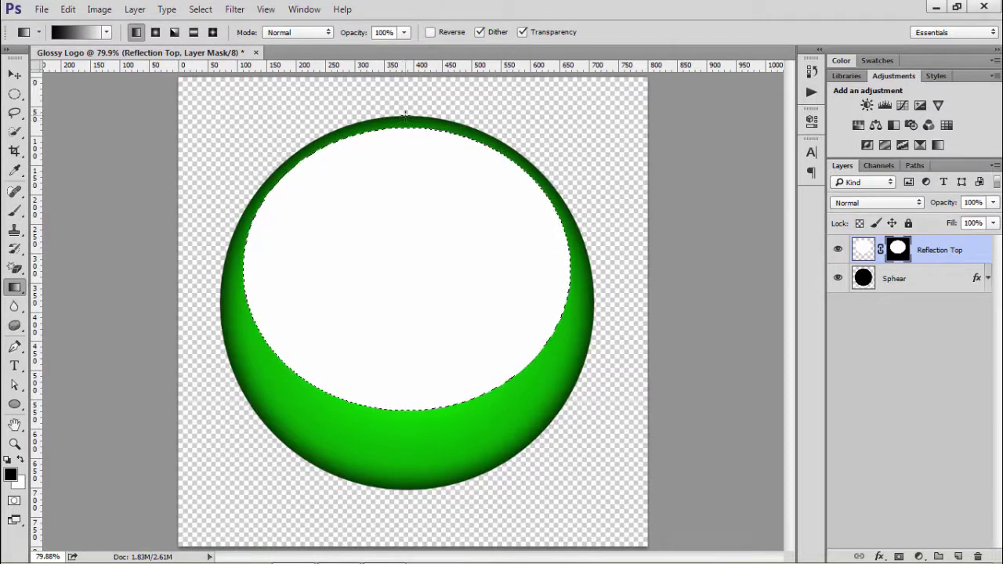
left_click_drag(408, 205, 403, 369)
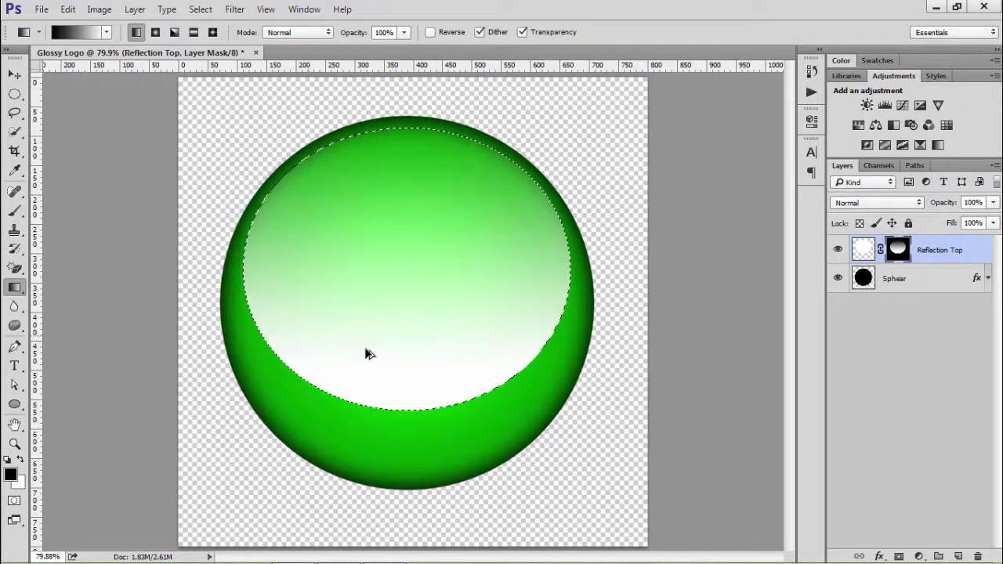
- Undo the mask gradient and reapply it vertically with Reverse enabled, fading the reflection toward the ellipse's lower edge, and remove the selection
key("ctrl+z")
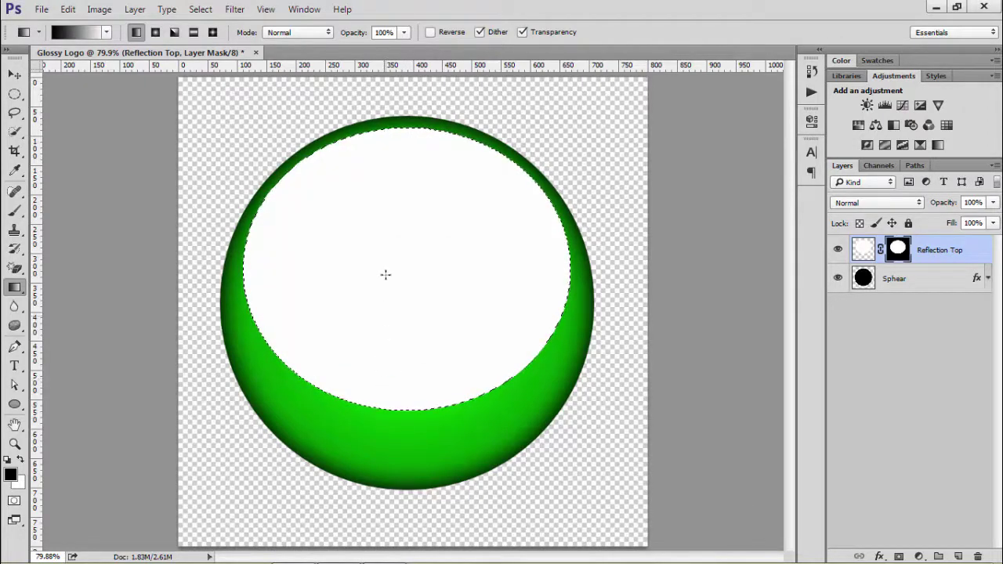
left_click(430, 32)
left_click_drag(400, 97, 421, 358)
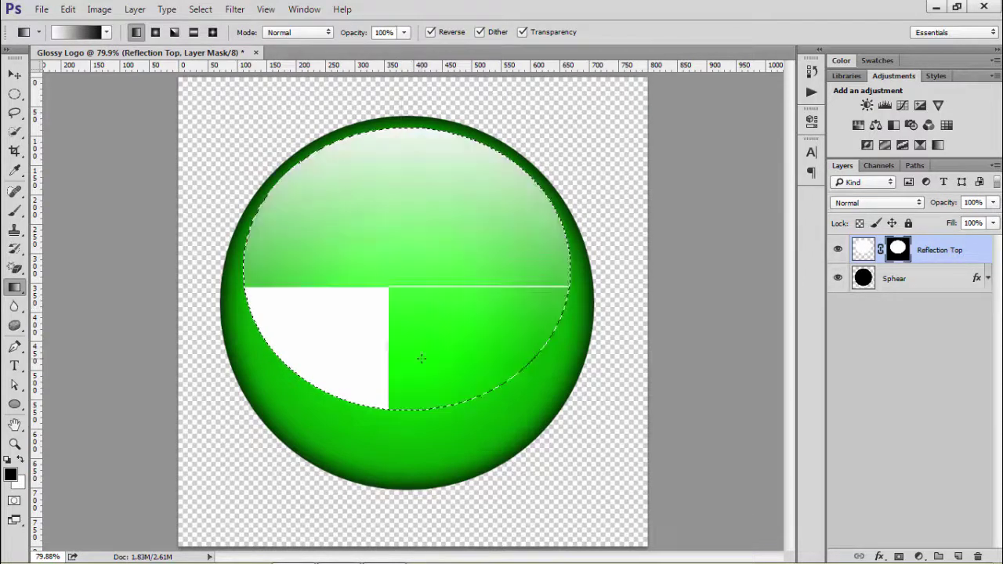
key("ctrl+z")
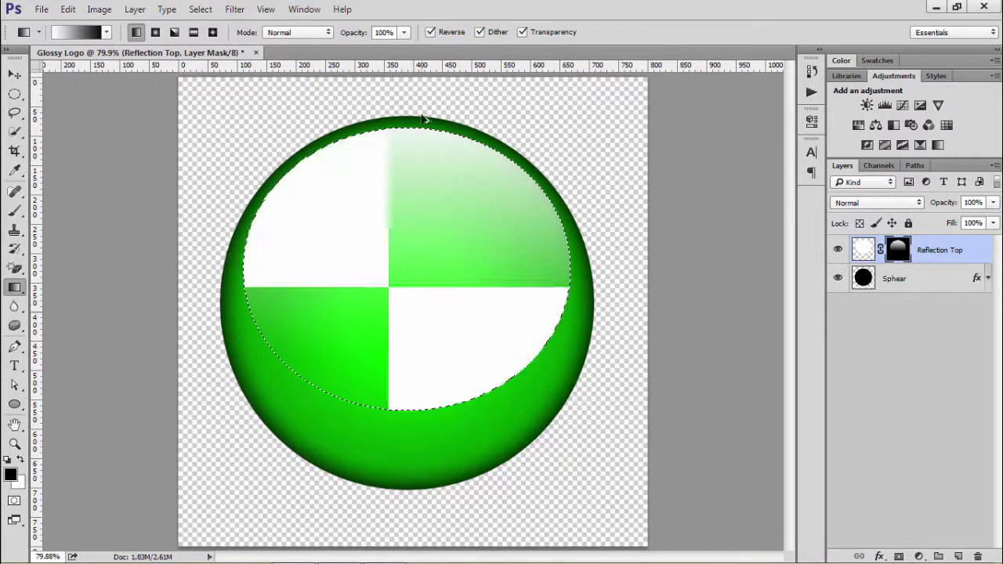
left_click_drag(404, 111, 419, 358)
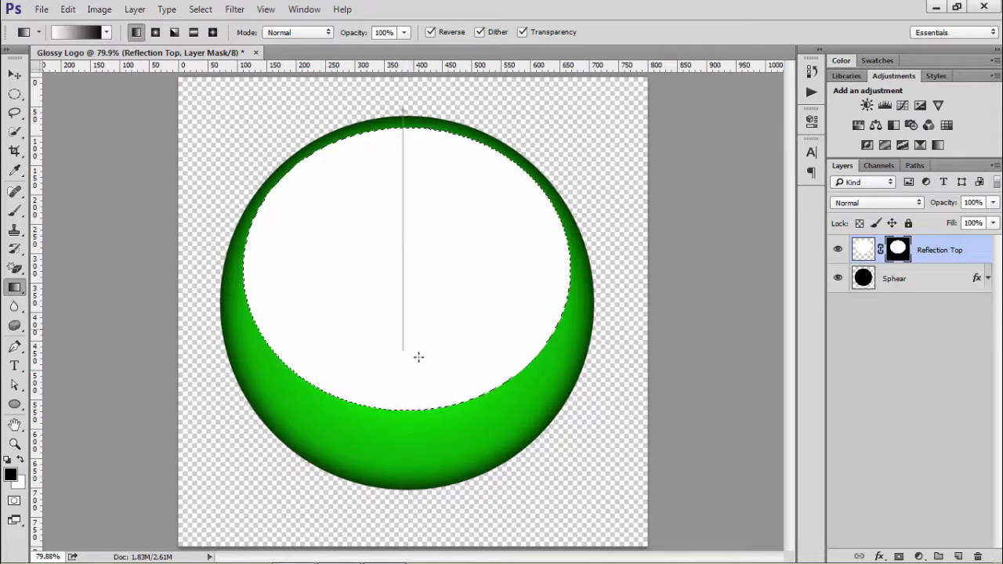
left_click_drag(418, 398, 419, 399)
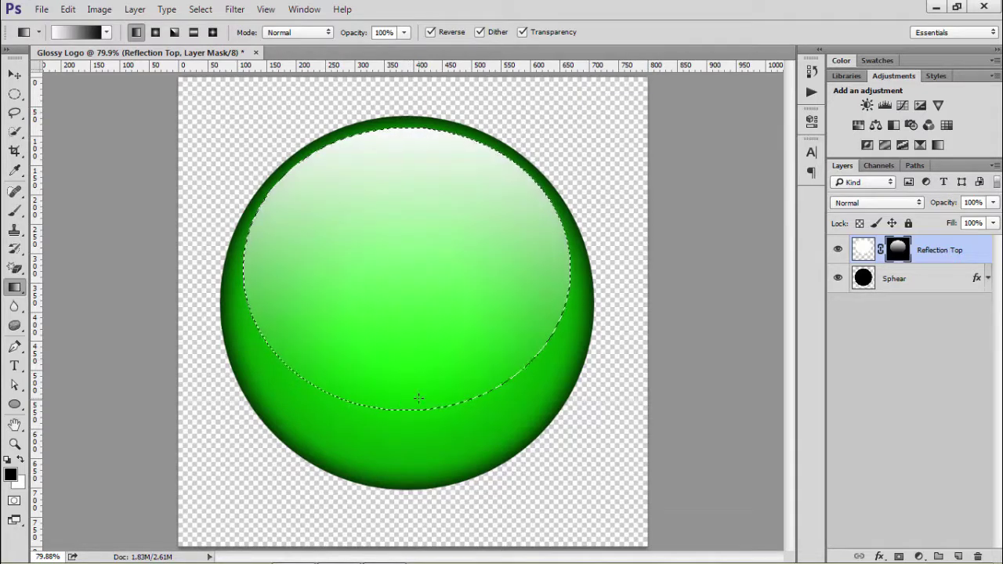
key("ctrl+d")
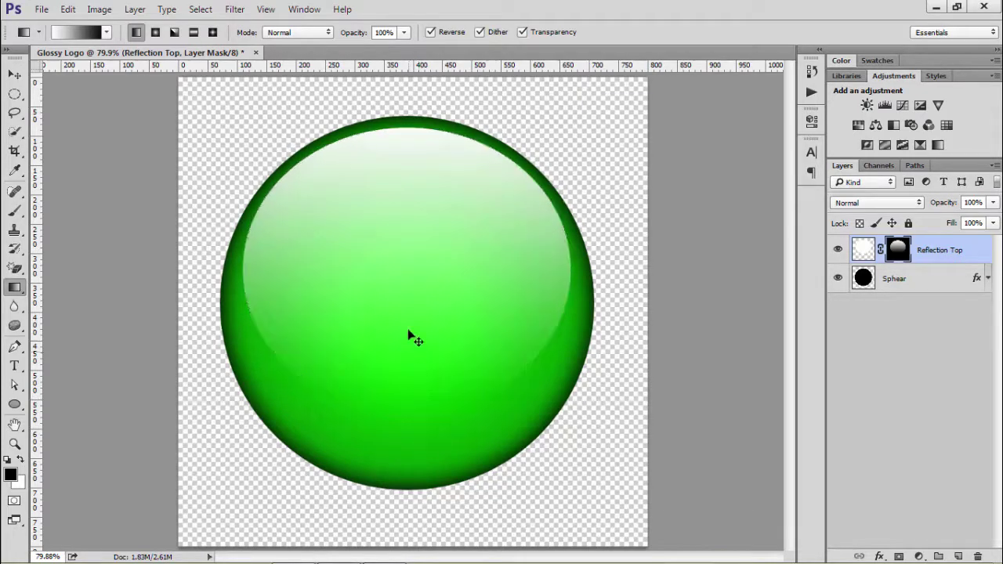
- Restore the ellipse selection, redraw the vertical mask gradient from above the sphere to the ellipse's lower edge, and deselect
key("ctrl+shift+d")
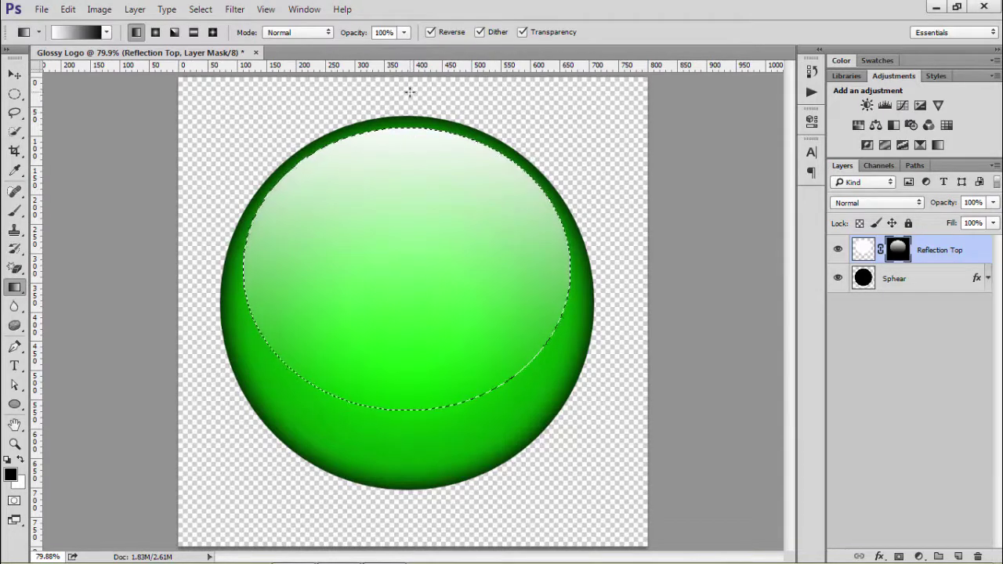
left_click_drag(409, 92, 423, 361)
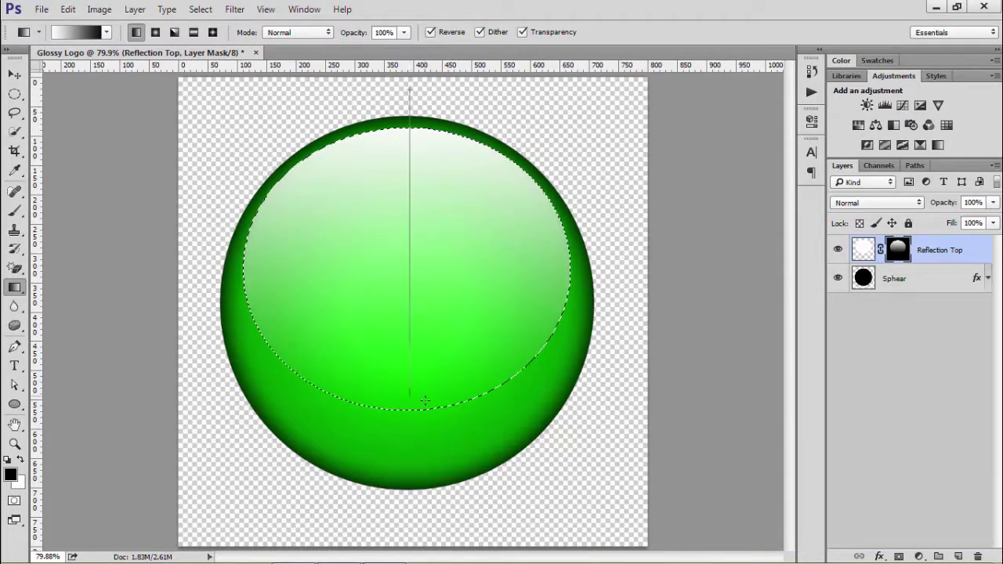
left_click_drag(424, 400, 424, 384)
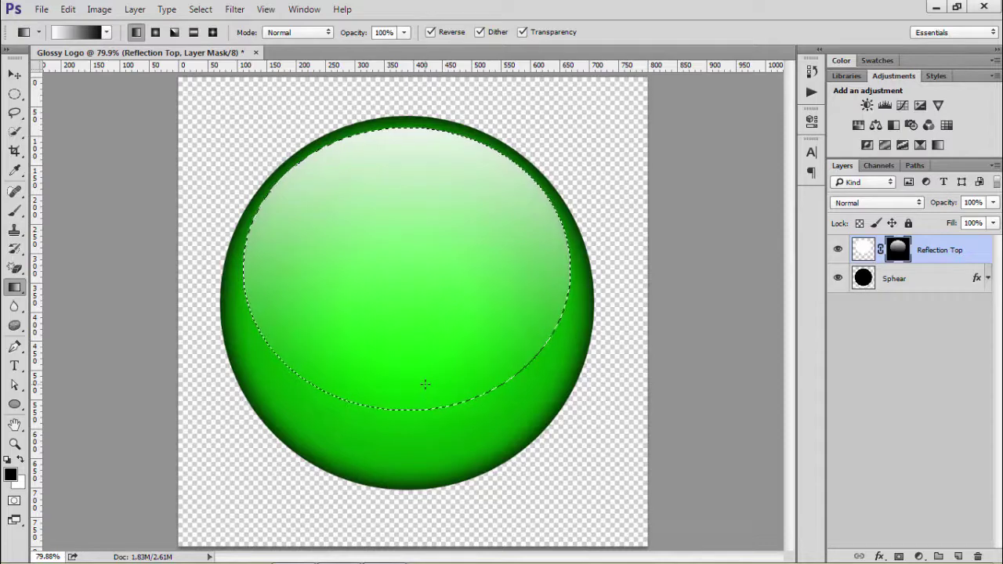
key("ctrl+d")
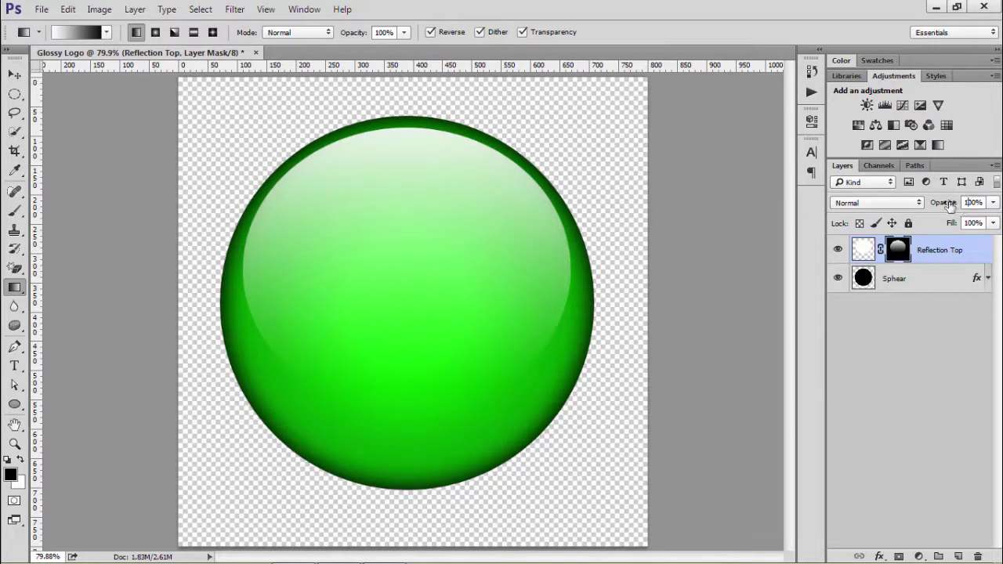
- Reduce the Reflection Top layer's opacity to 50% and leave the layer deselected
left_click(976, 203)
key("Down")
key("Down")
key("Down")
key("Down")
key("Down")
key("Down")
key("Down")
key("Down")
key("Down")
key("Down")
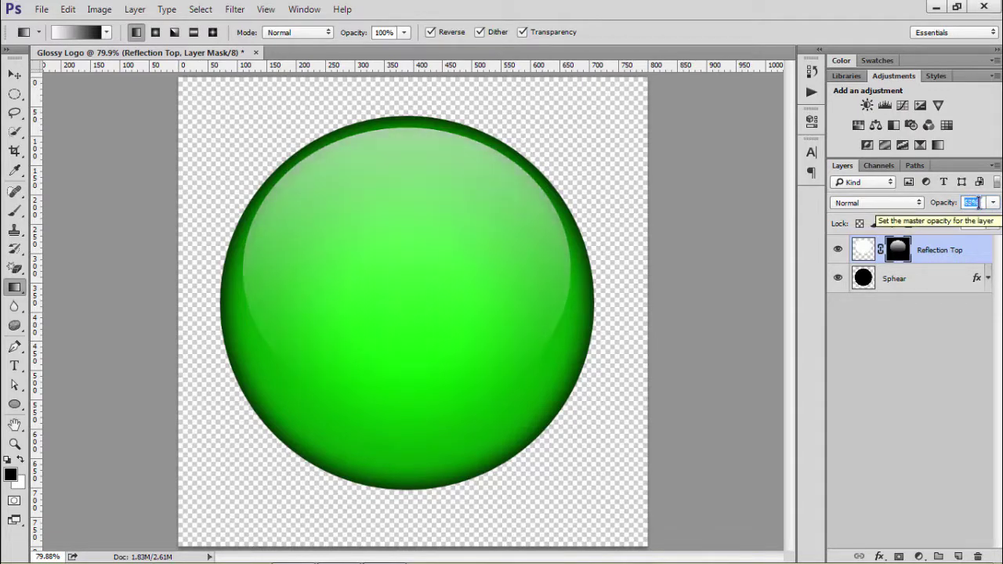
key("Down")
key("Down")
key("Down")
key("shift+Down")
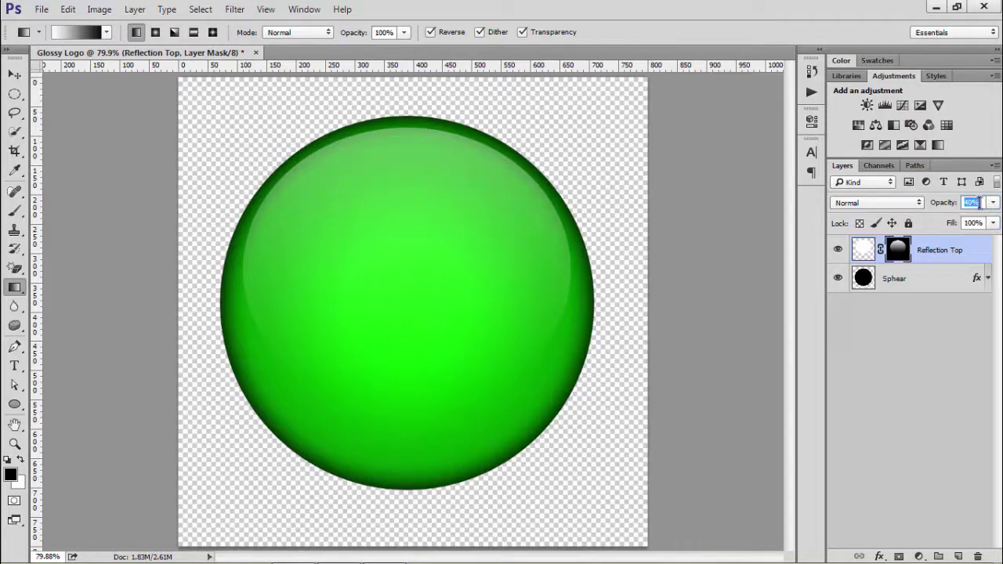
left_click(927, 316)
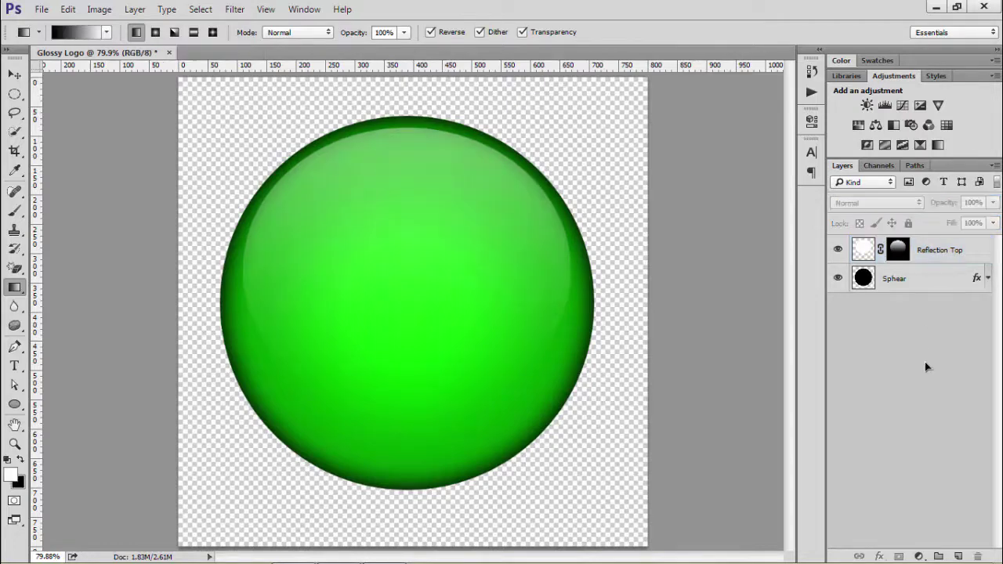
left_click(939, 253)
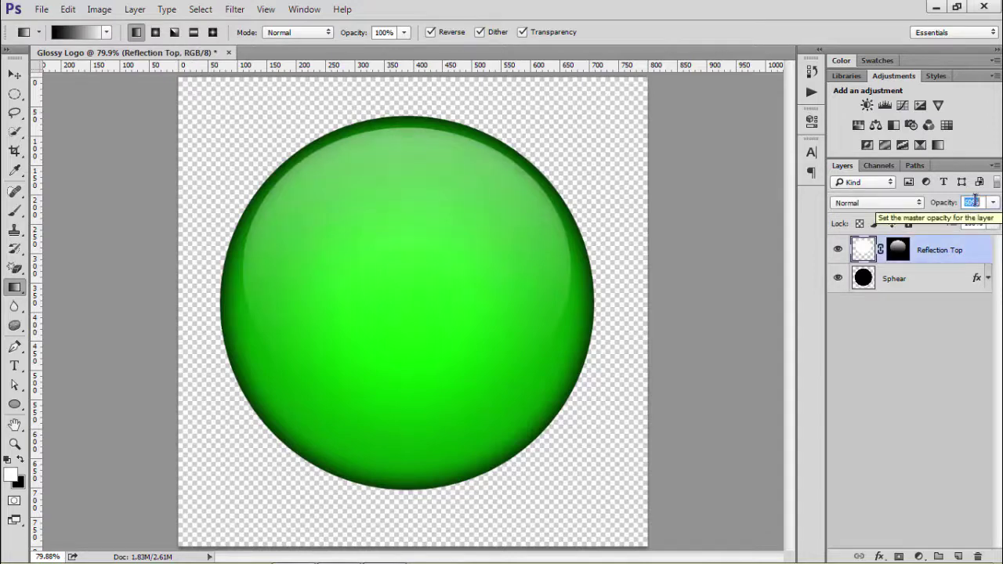
left_click(925, 345)
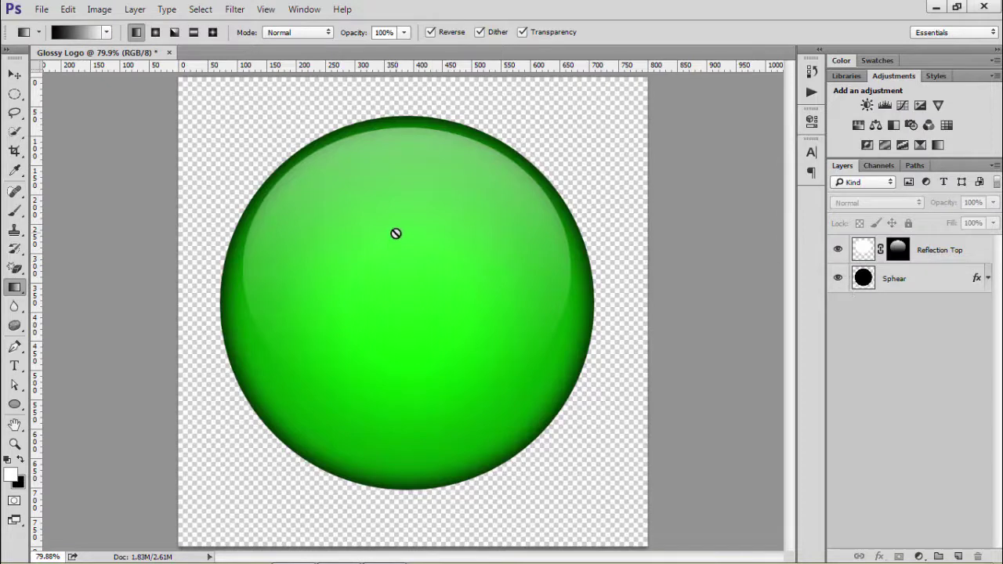
- Open free_vector.jpg as a separate document and convert its locked Background into a regular layer
left_click(14, 75)
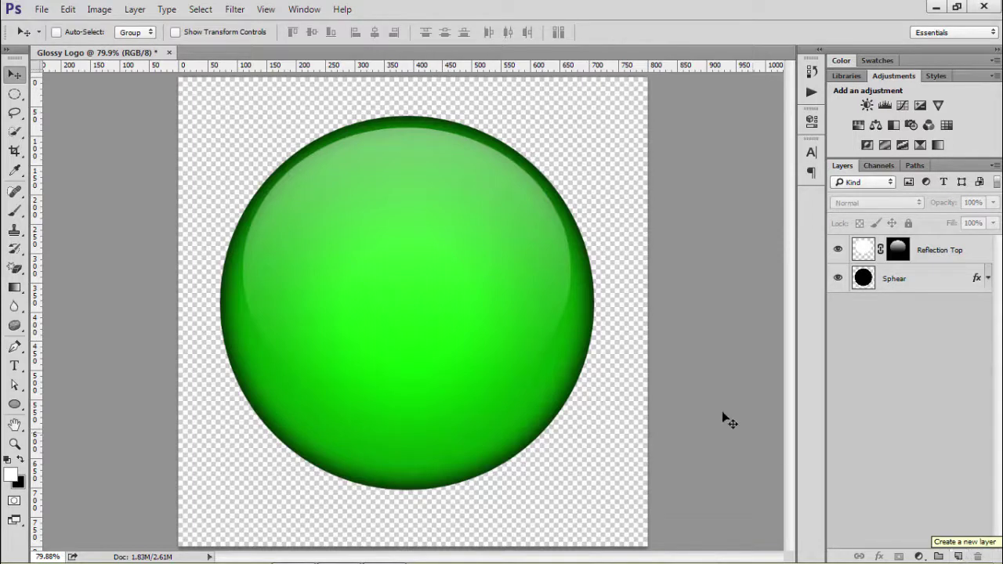
left_click(935, 7)
mouse_move(27, 18)
left_mouse_down()
mouse_move(227, 322)
mouse_move(270, 548)
mouse_move(297, 510)
mouse_move(293, 542)
mouse_move(376, 94)
mouse_move(372, 57)
left_mouse_up()
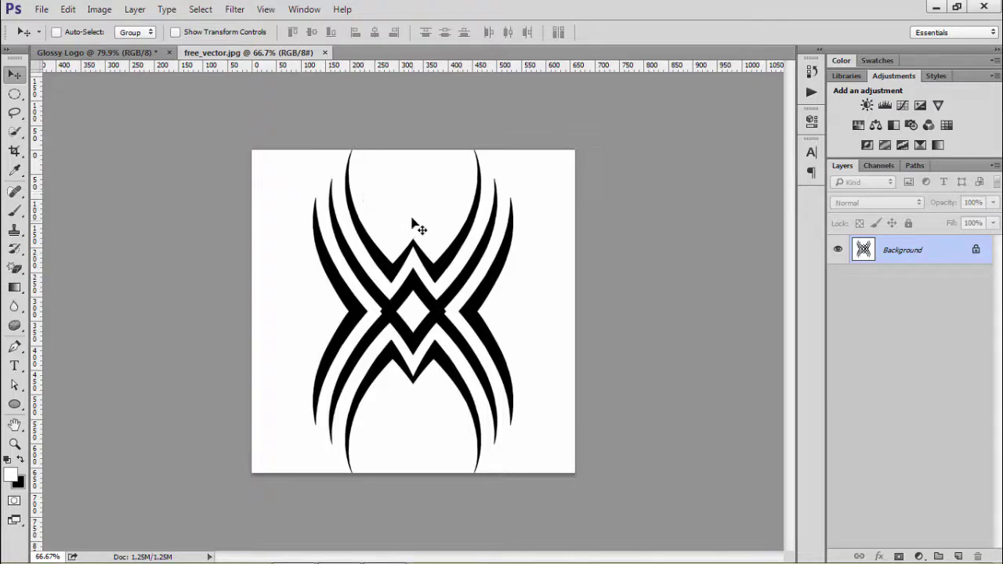
double_click(918, 253)
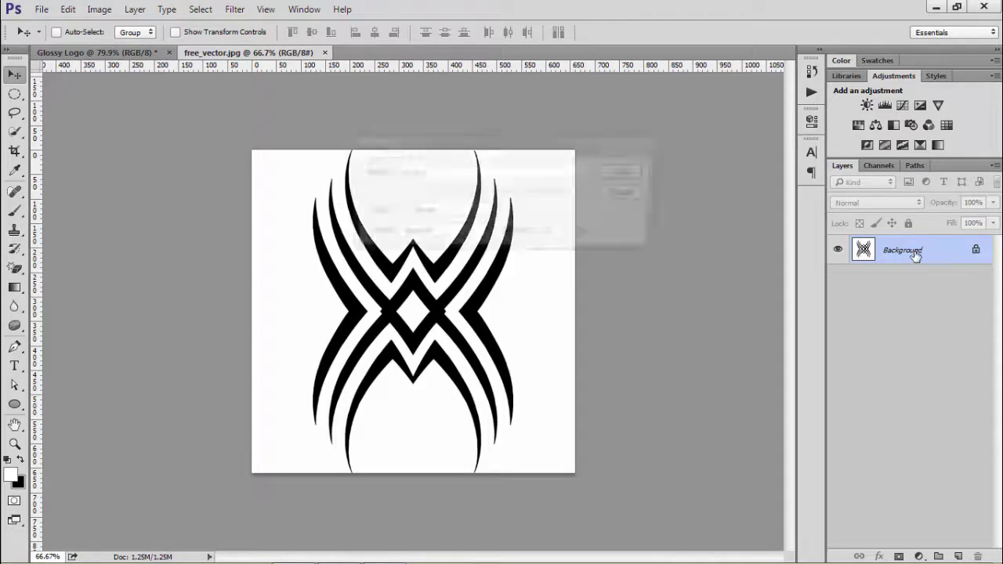
left_click(633, 171)
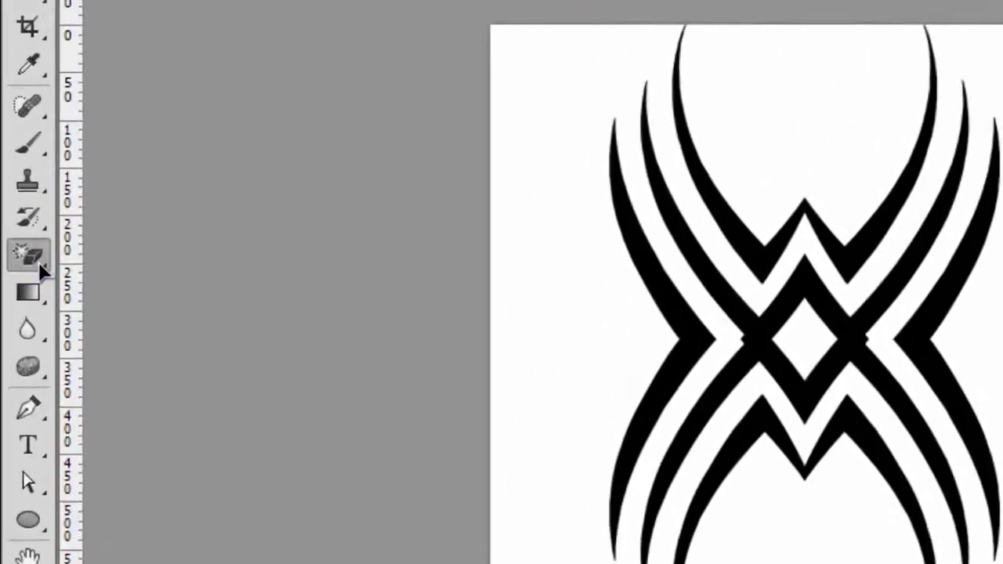
- Erase all white areas around and inside the black vector design with the Magic Eraser tool
right_click(38, 263)
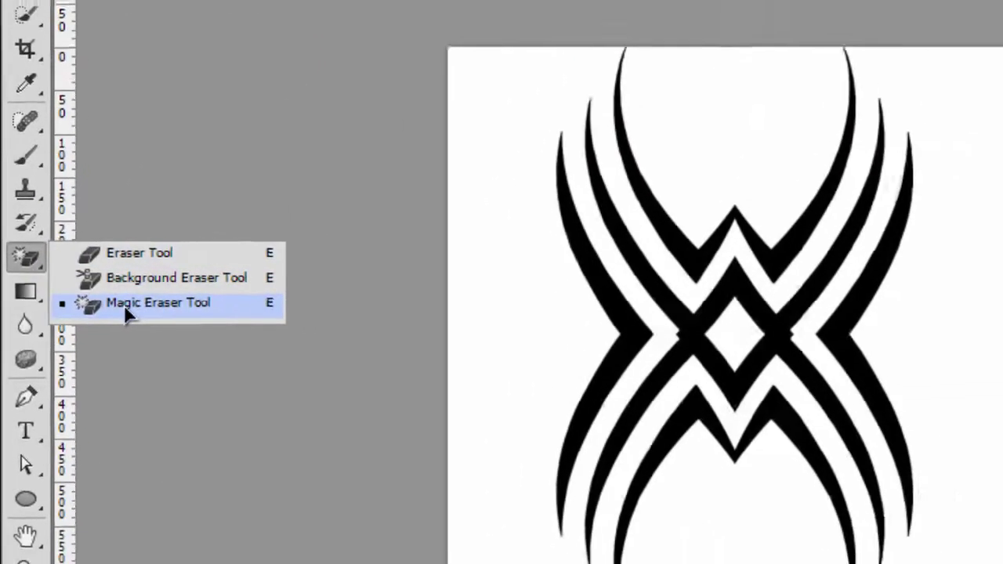
left_click(133, 306)
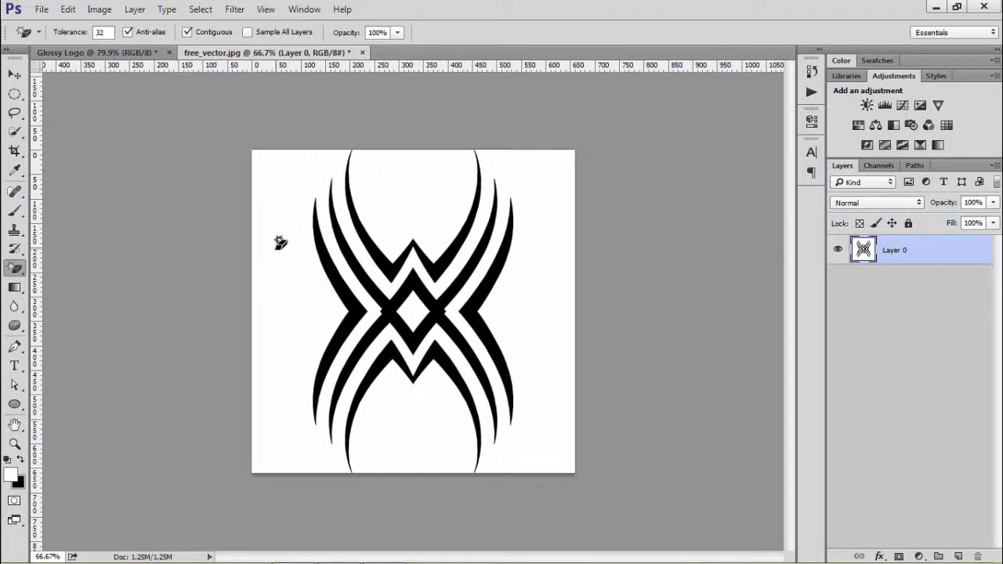
left_click(280, 242)
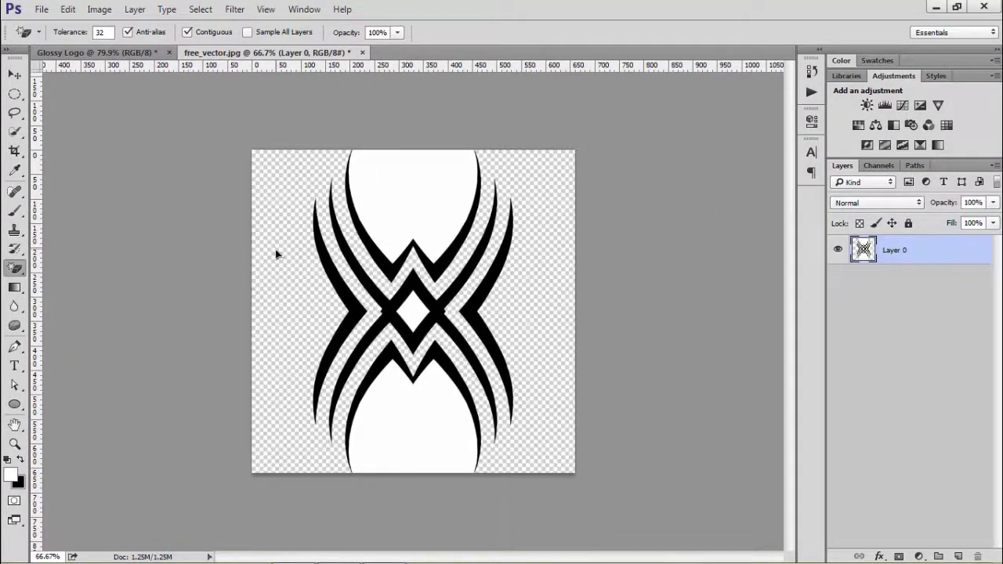
left_click(428, 190)
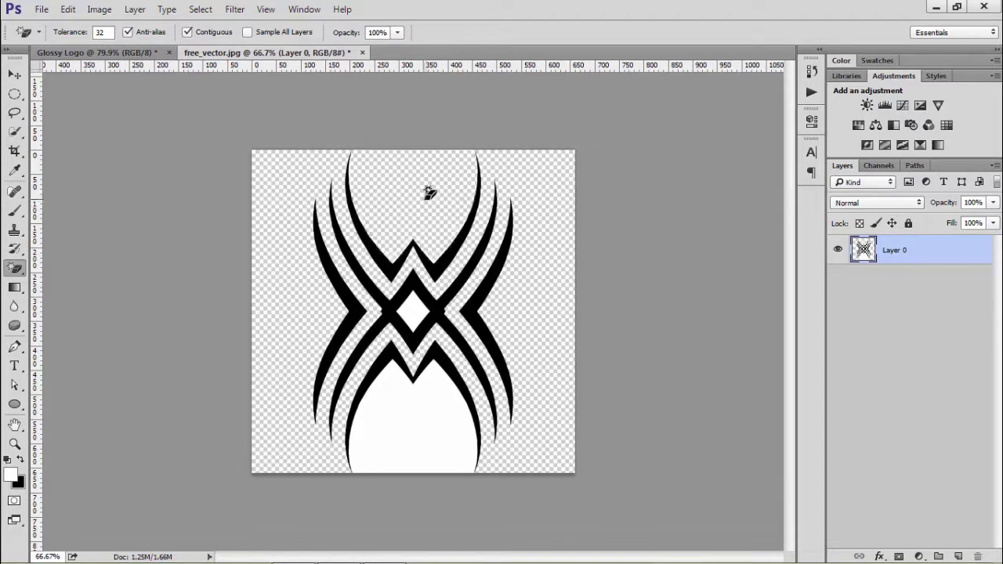
left_click(415, 310)
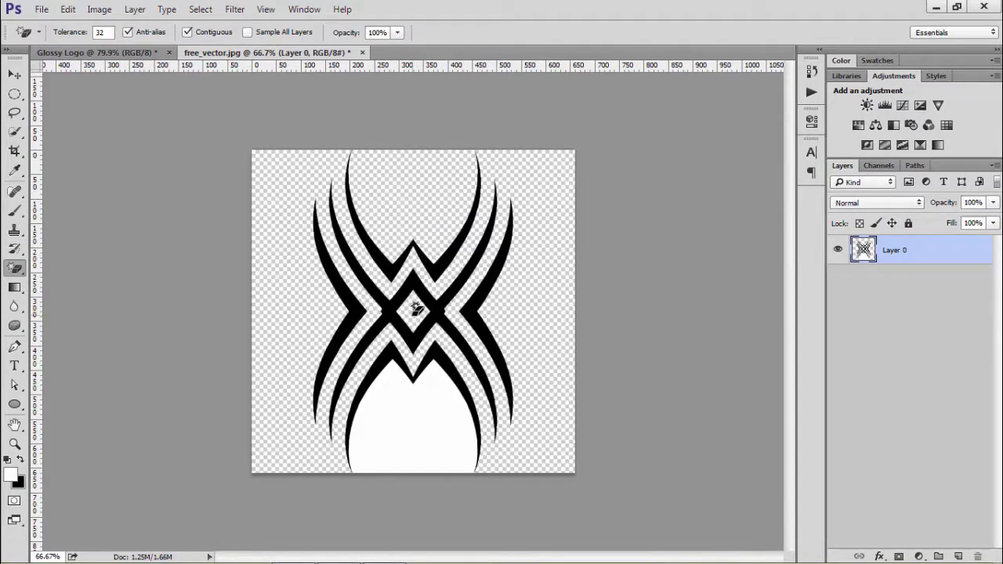
left_click(416, 403)
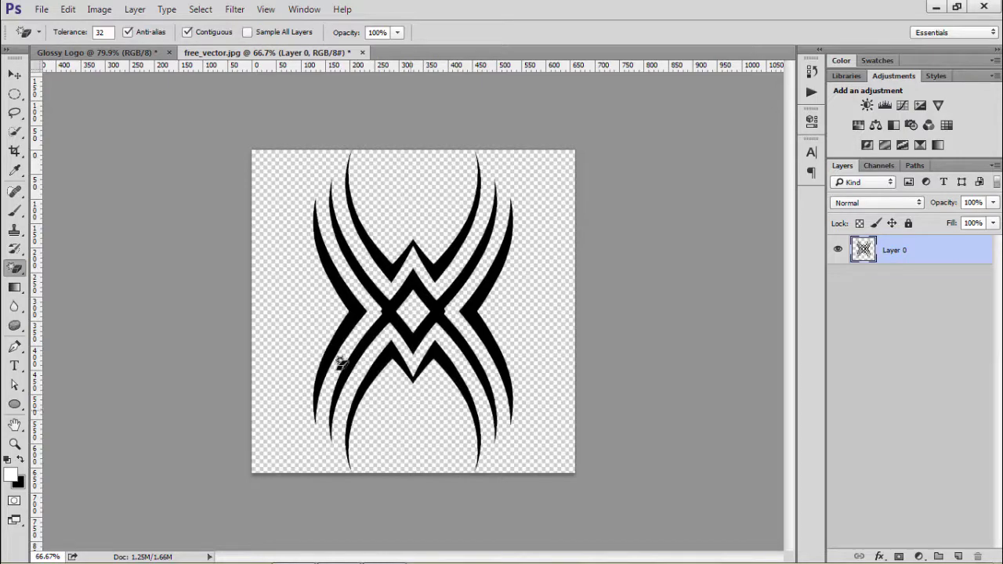
- Move the black vector design into the Glossy Logo document and place it over the middle of the green sphere
left_click(13, 80)
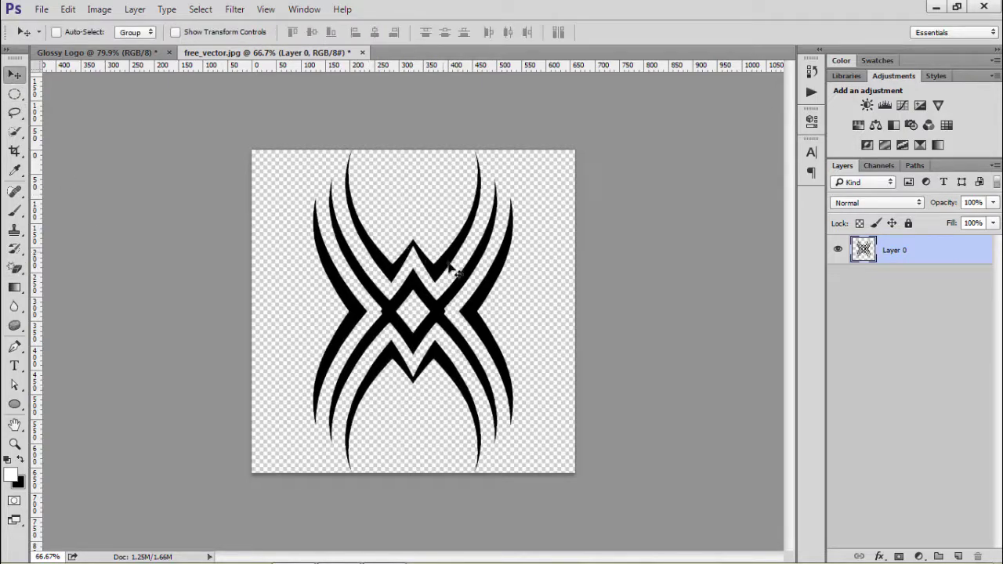
left_click_drag(451, 268, 371, 262)
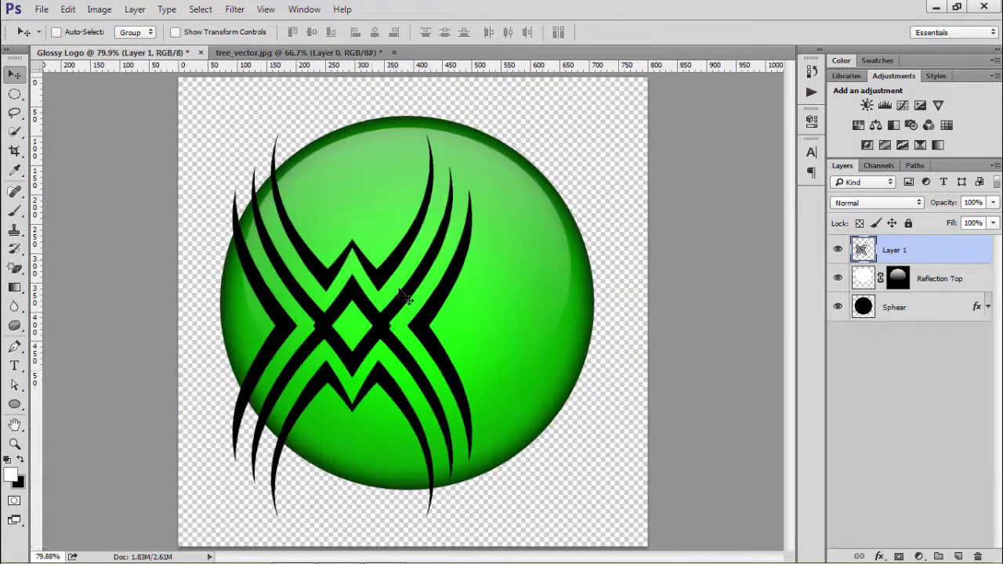
left_click_drag(408, 302, 449, 275)
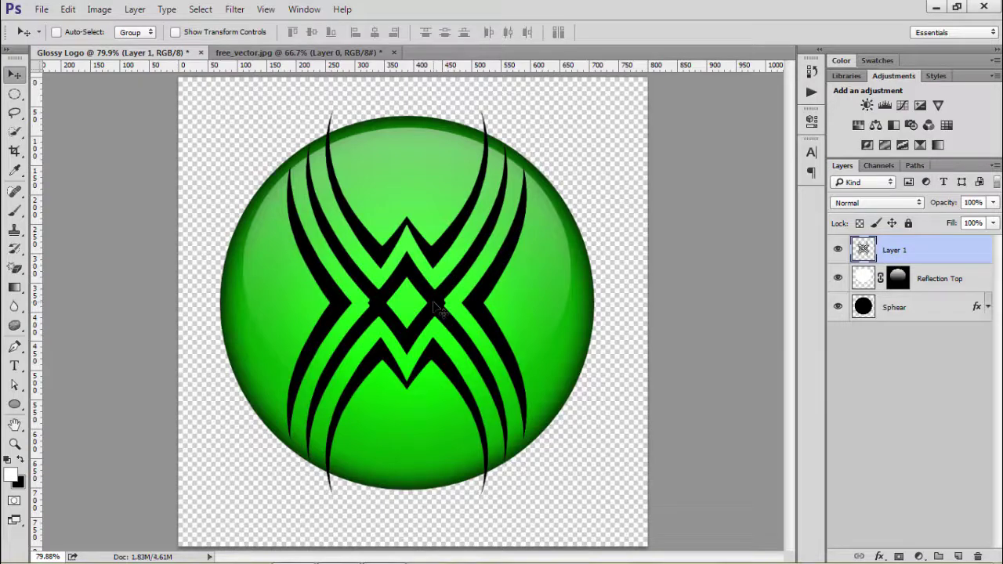
- Align the vector design to the vertical and horizontal centers of the whole canvas and remove the selection
key("ctrl+a")
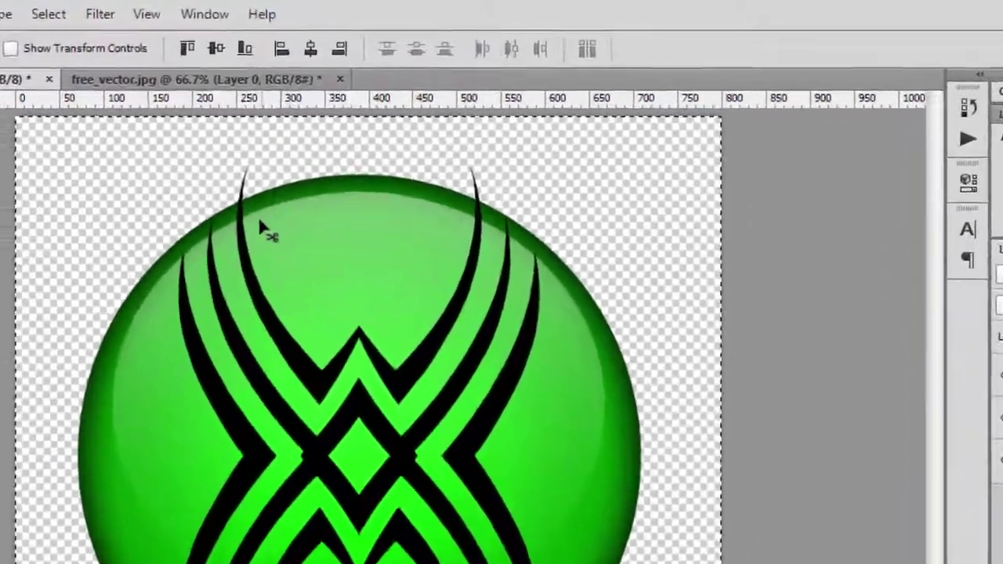
left_click(210, 47)
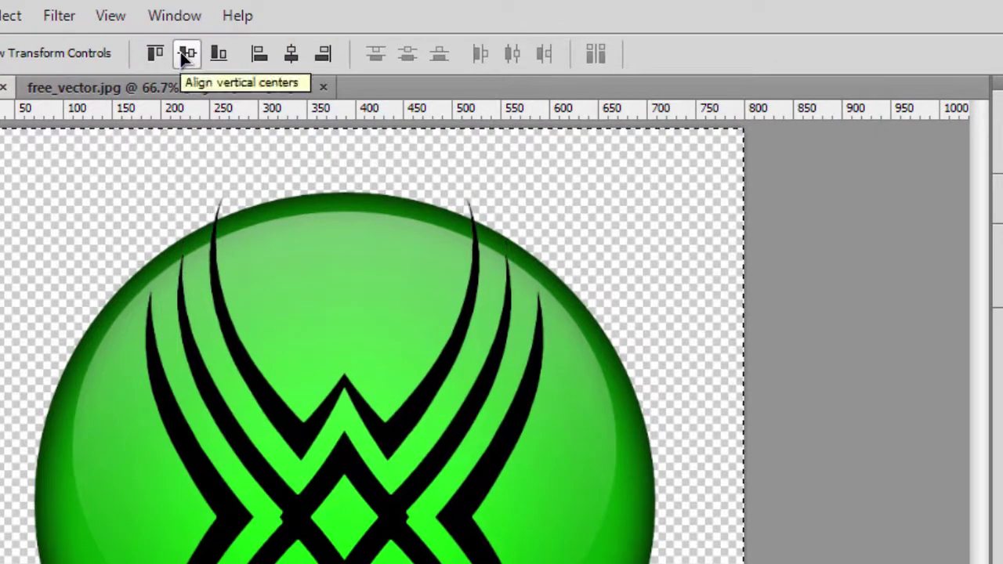
left_click(293, 64)
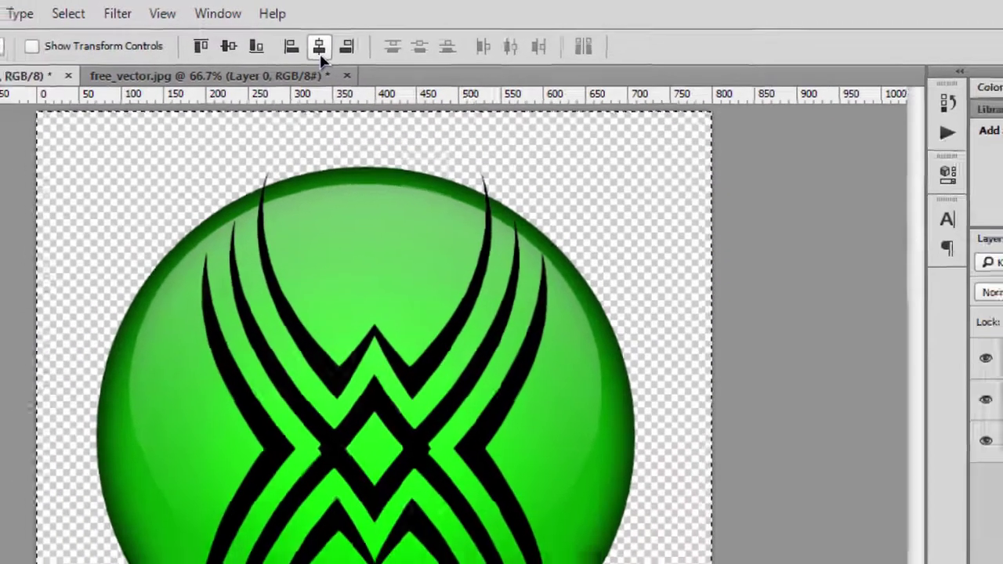
key("ctrl+d")
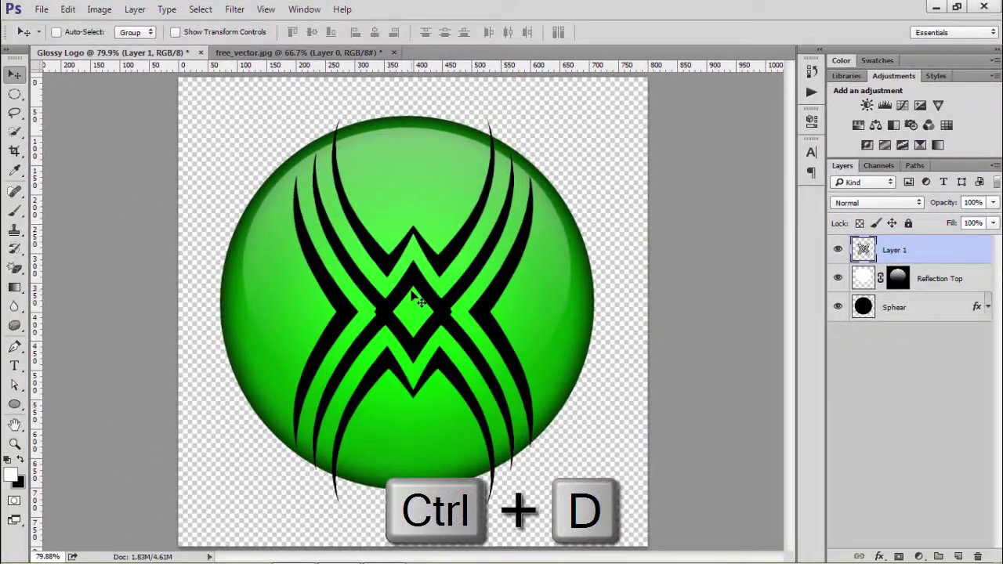
- Scale the black vector design proportionally to about 80%, rotate it -90° and position it over the sphere's center, then apply the transformation
key("ctrl+t")
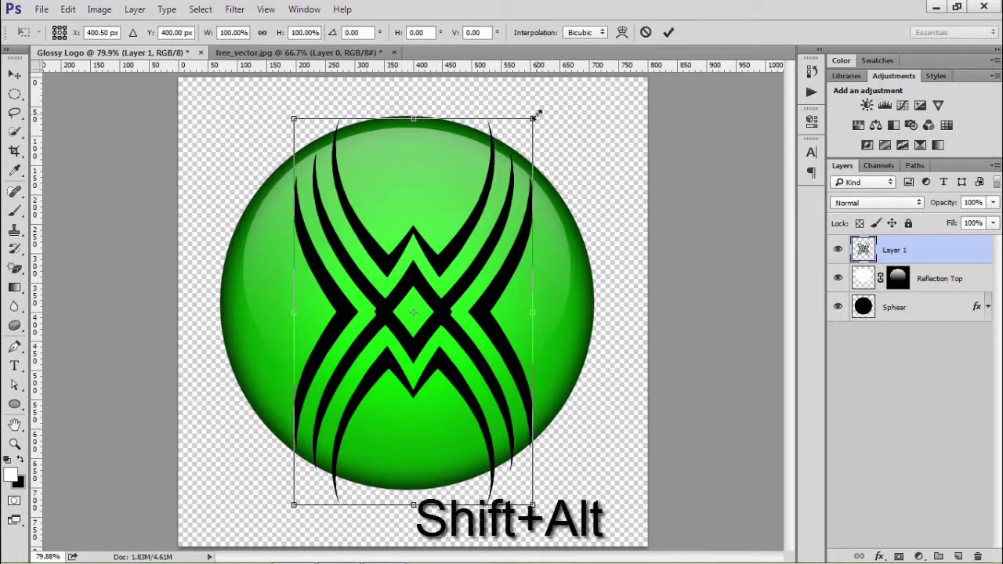
left_click_drag(531, 121, 501, 140)
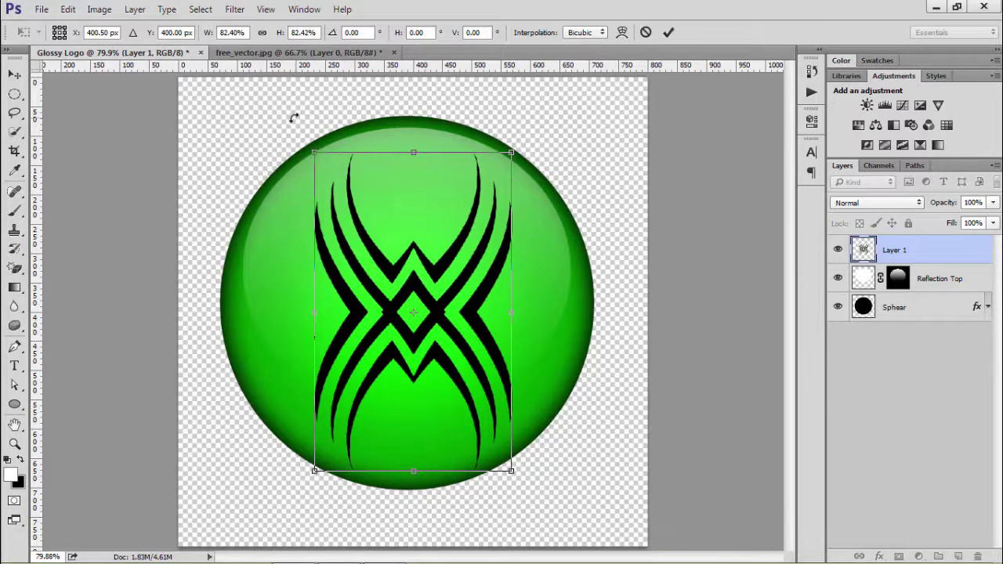
left_click_drag(268, 141, 332, 360)
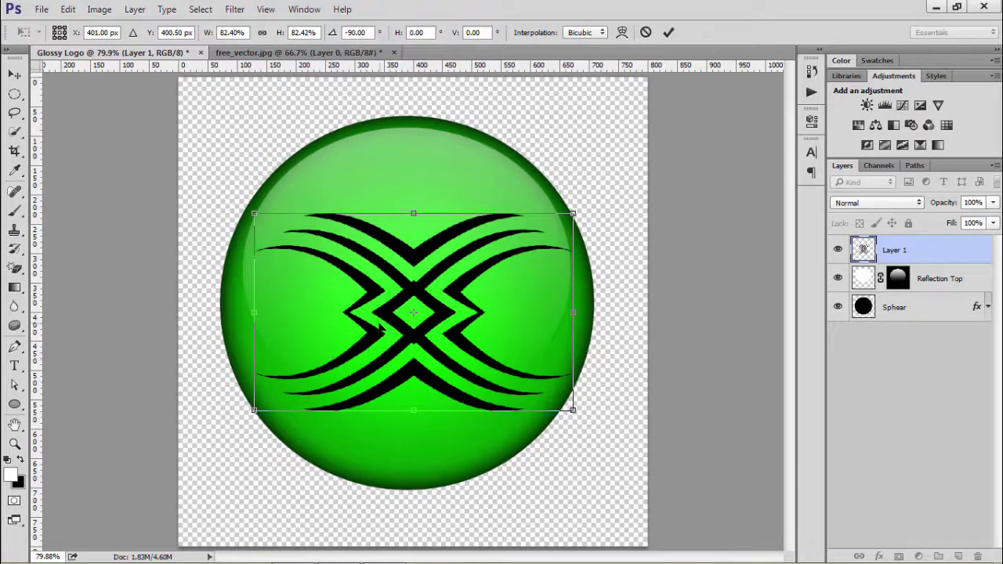
left_click_drag(382, 327, 374, 312)
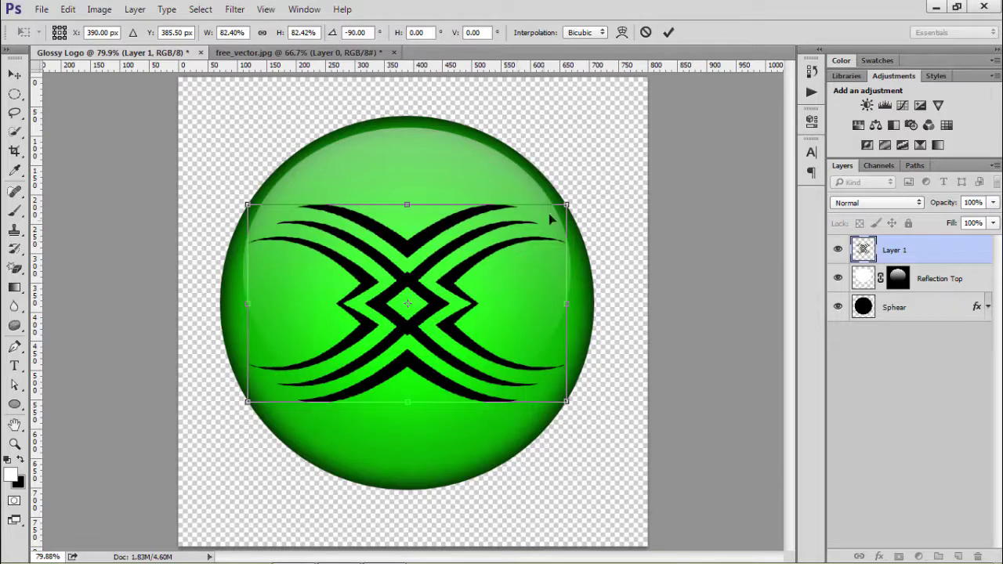
left_click_drag(566, 204, 563, 207)
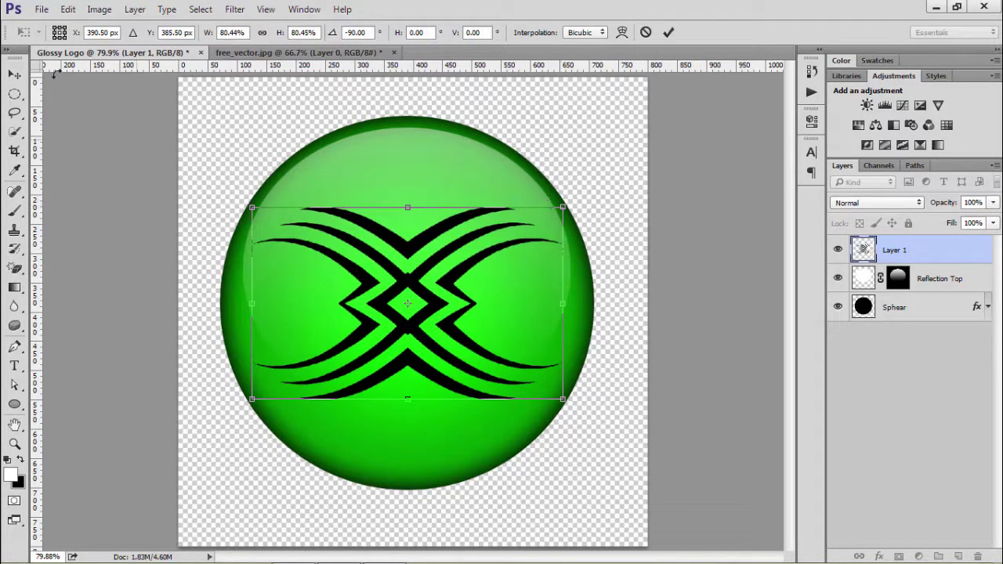
left_click(16, 75)
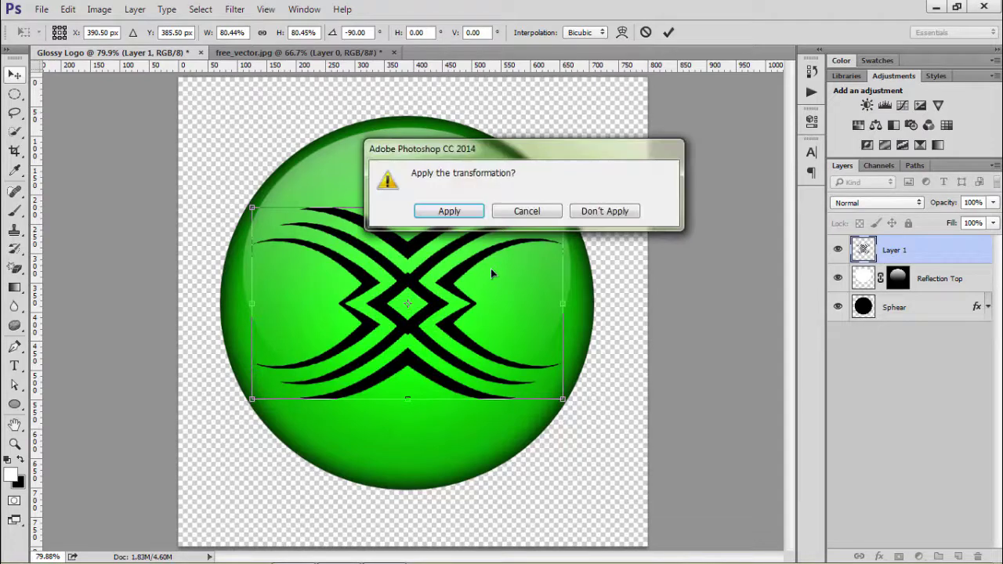
left_click(458, 212)
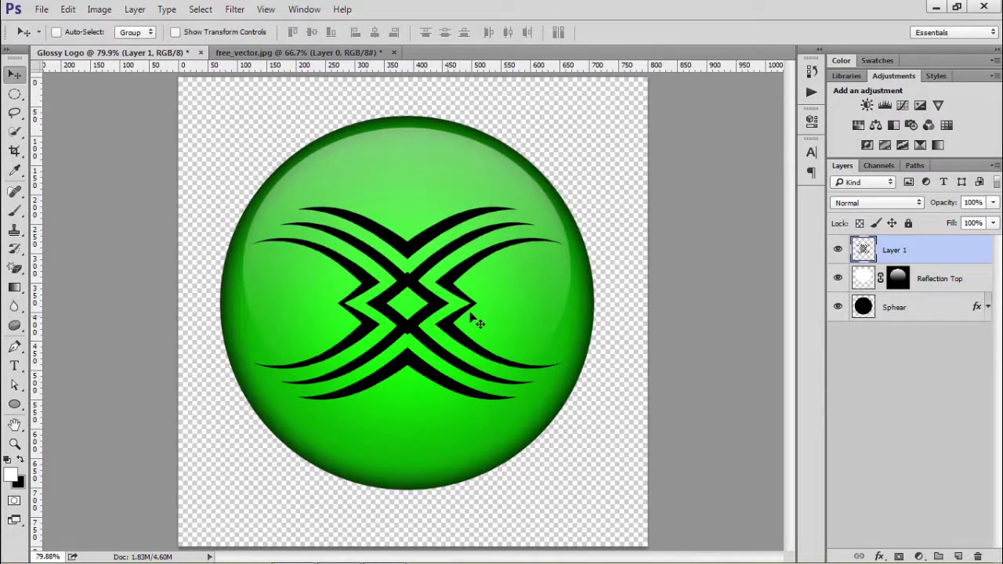
- Nudge the rotated vector design slightly to line it up with the center of the sphere
scroll(438, 320, "up", 3)
scroll(436, 315, "up", 1)
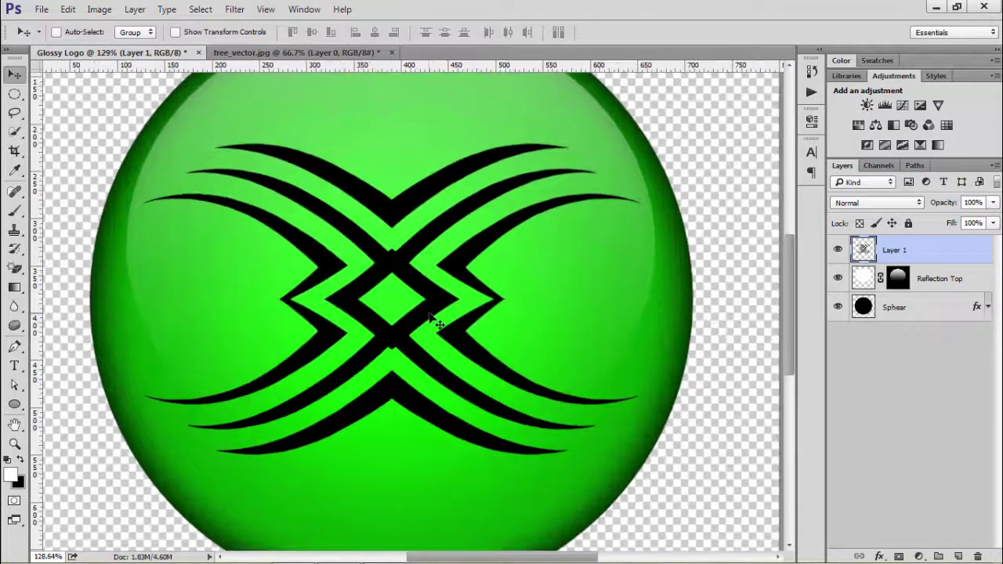
left_click_drag(431, 314, 433, 314)
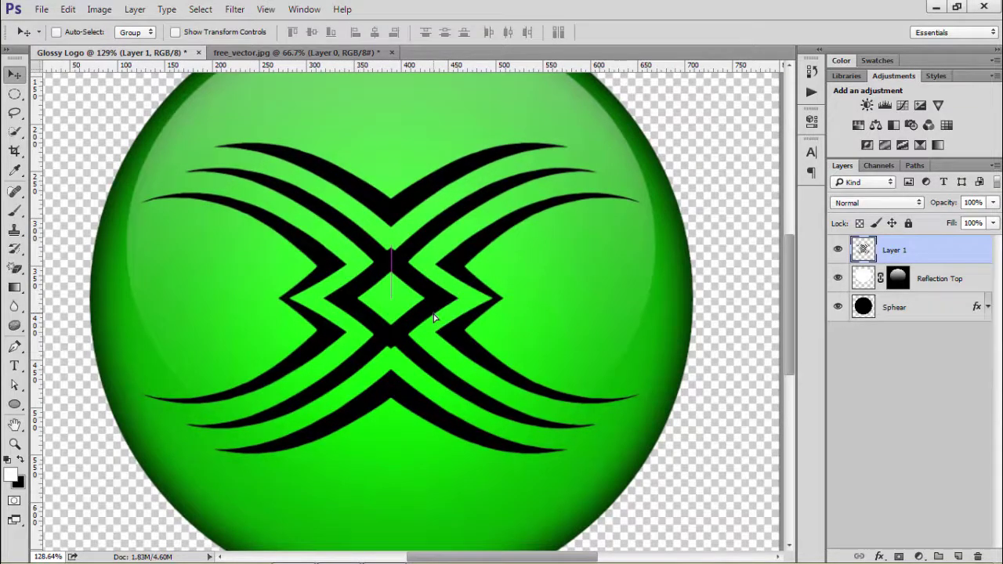
scroll(409, 293, "down", 5)
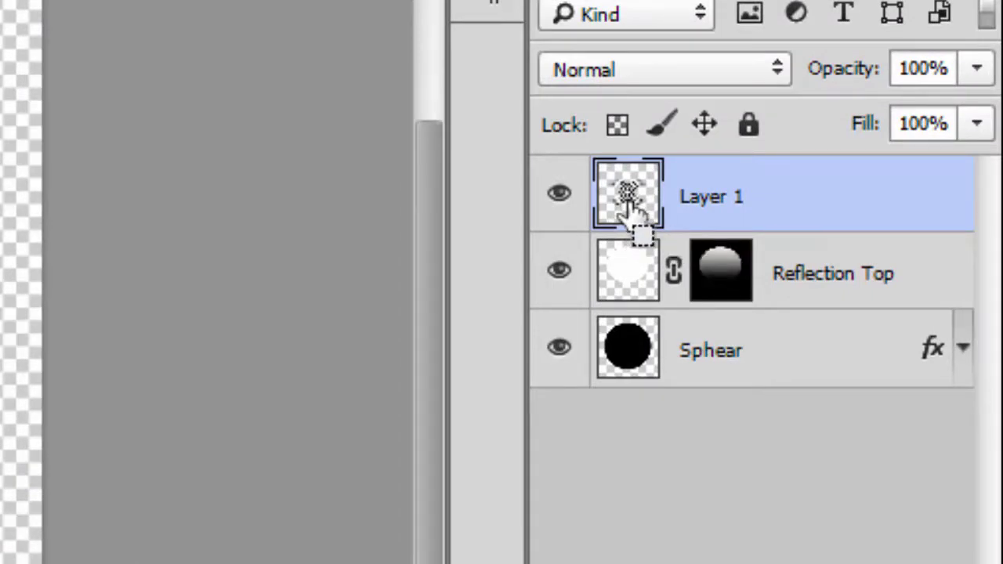
- Load the outline of the vector design on Layer 1 as a selection and rename that layer Main
left_click(629, 202, "ctrl")
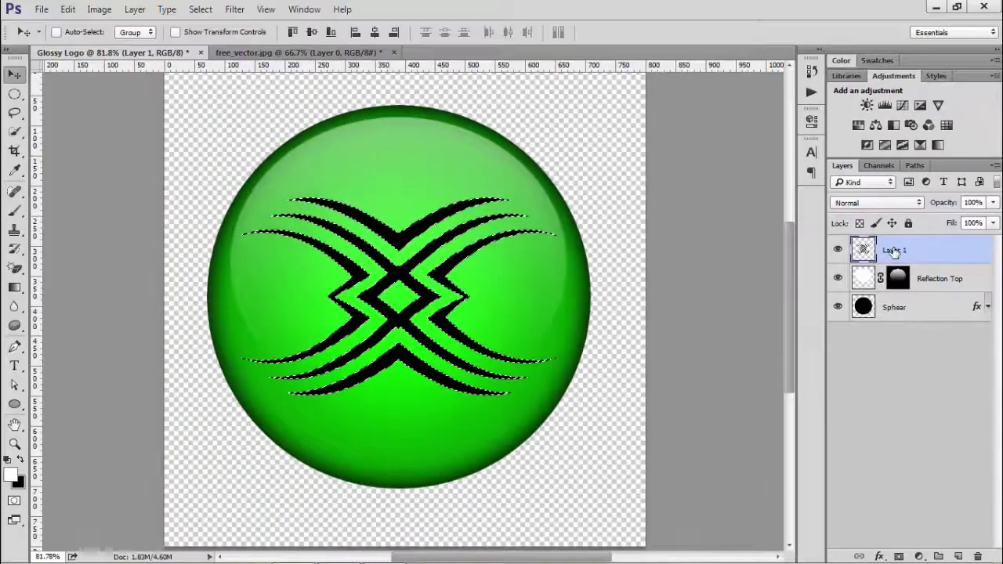
double_click(876, 244)
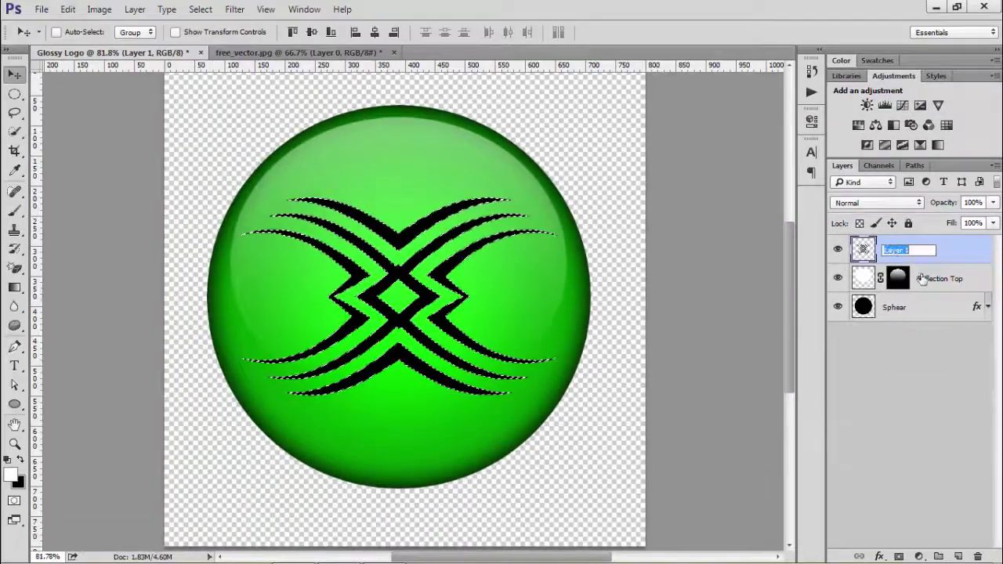
key("Caps_Lock")
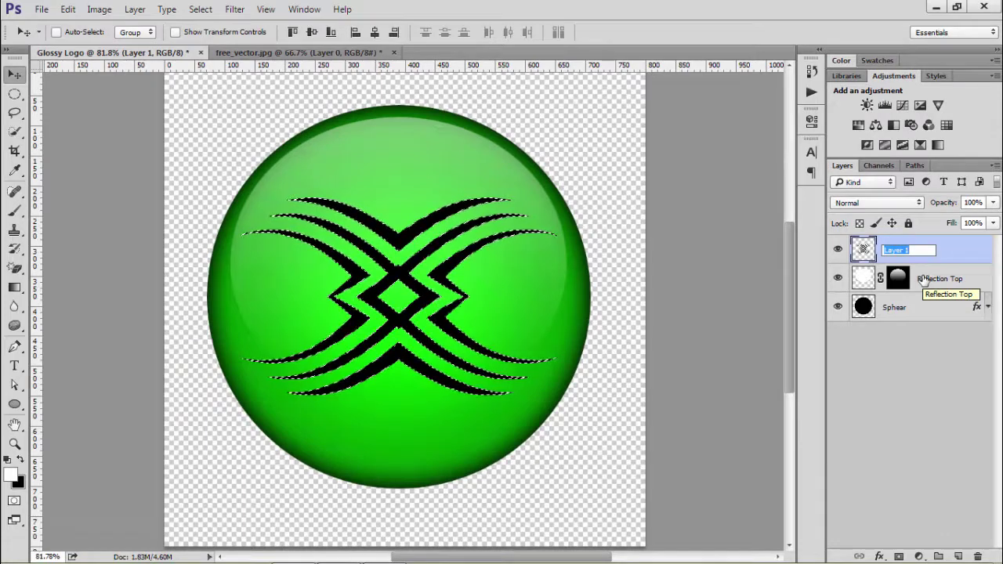
key("Caps_Lock")
type("Main")
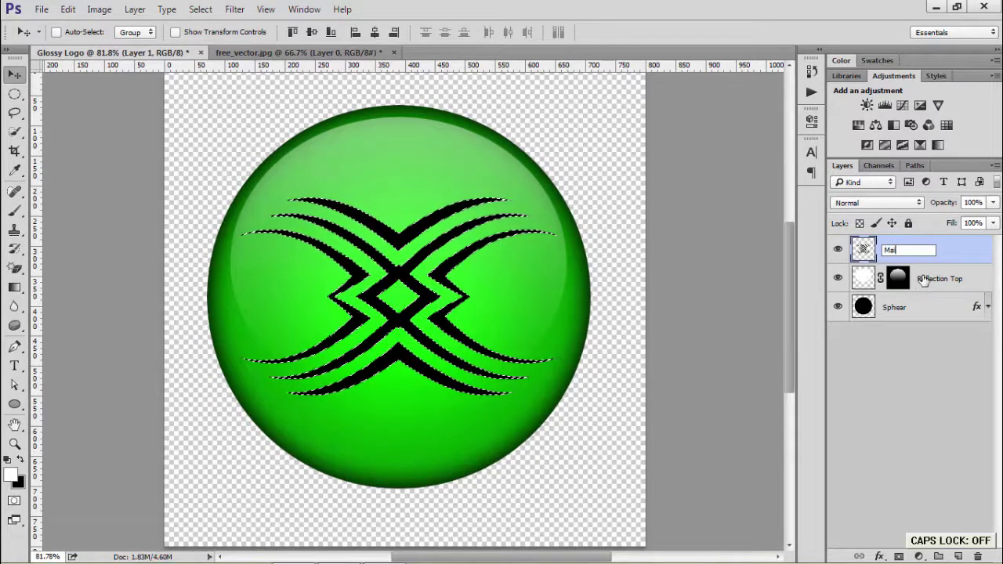
key("Return")
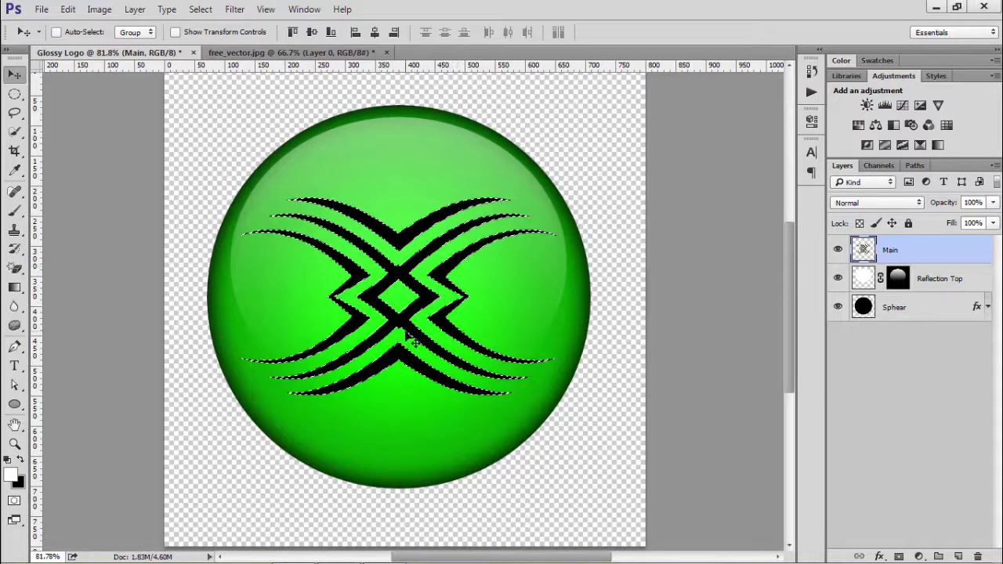
- Set the foreground color to 00ff8a, fill the selected vector design with it and remove the selection
left_click(11, 473)
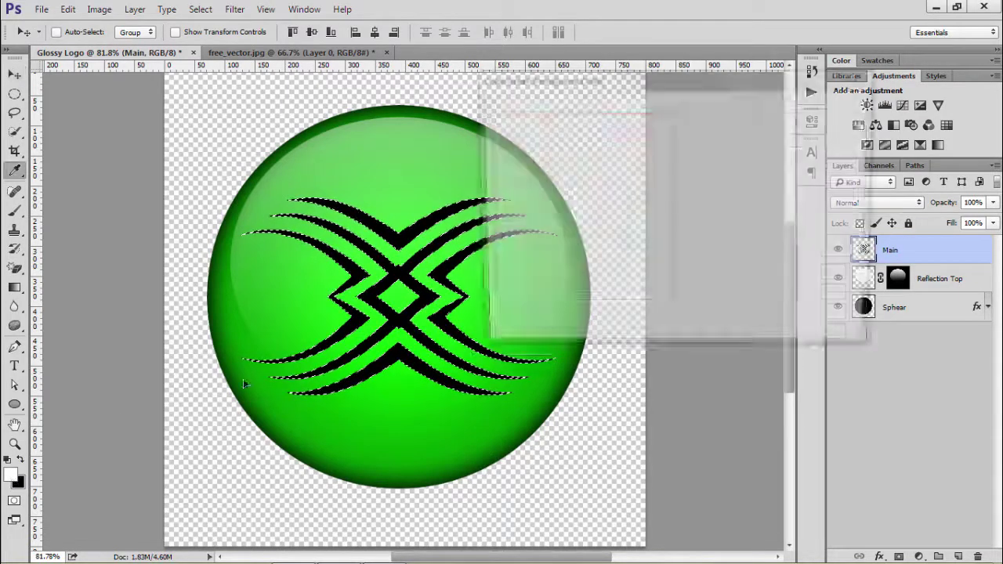
left_click(689, 235)
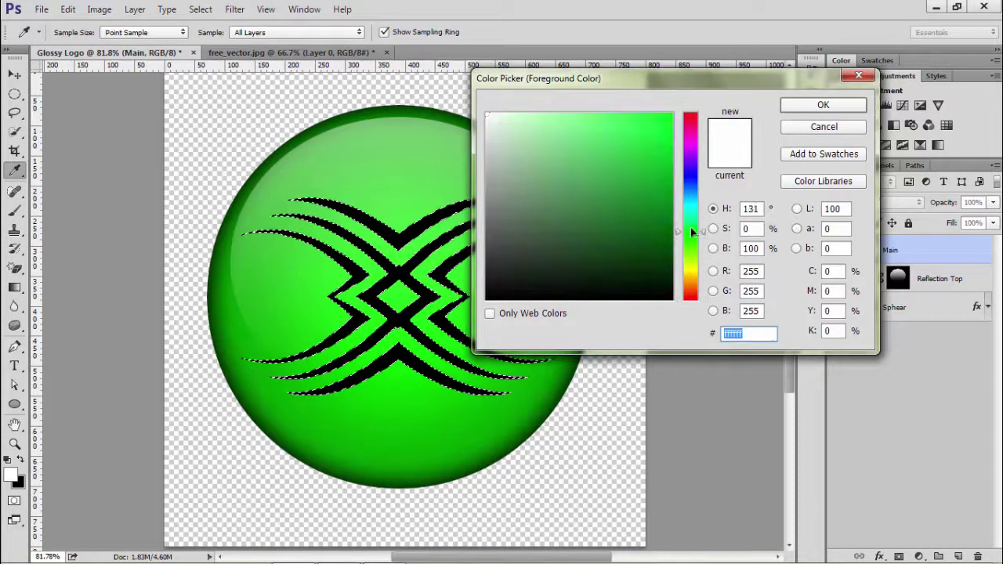
left_click_drag(691, 231, 687, 220)
left_click(670, 114)
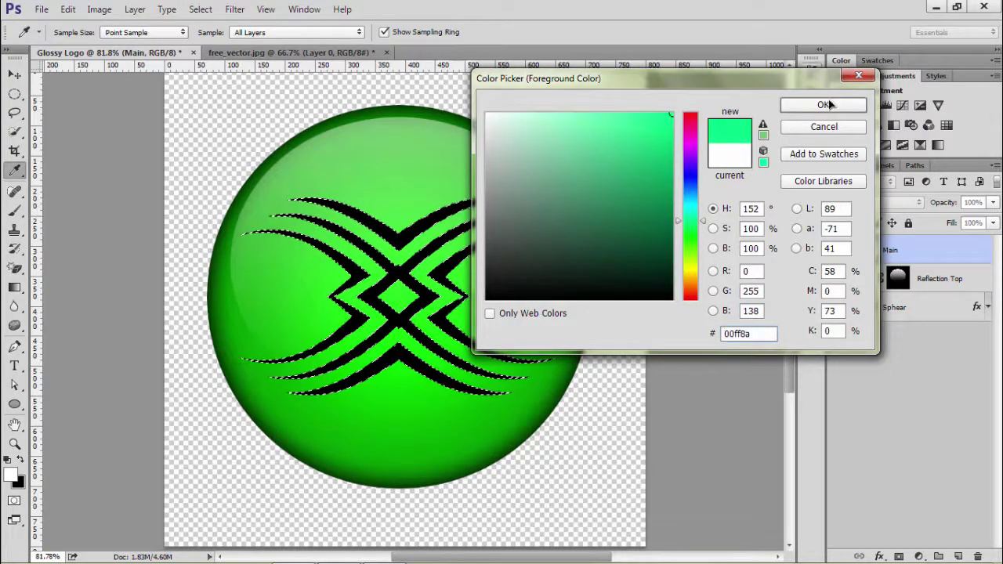
left_click(828, 104)
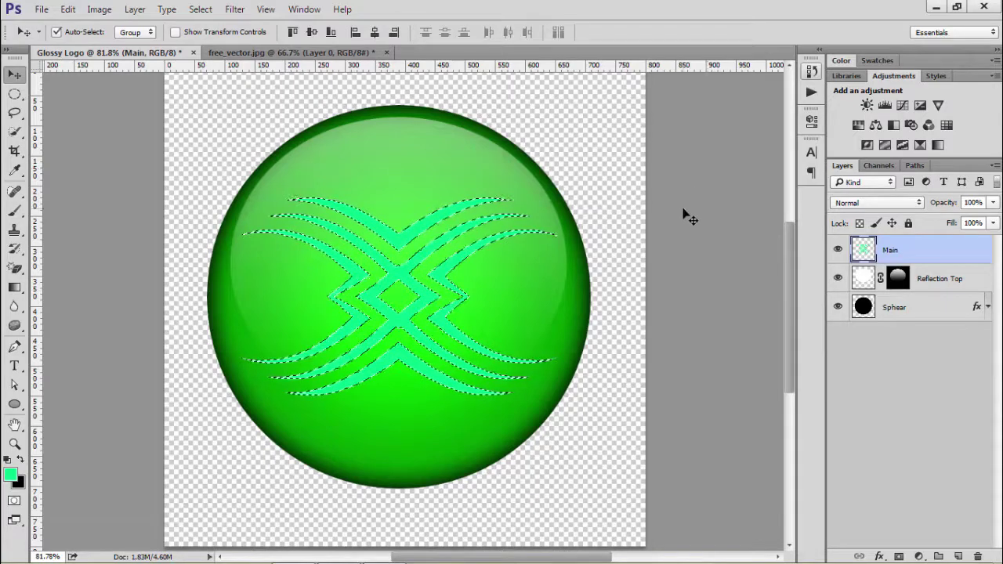
key("ctrl+d")
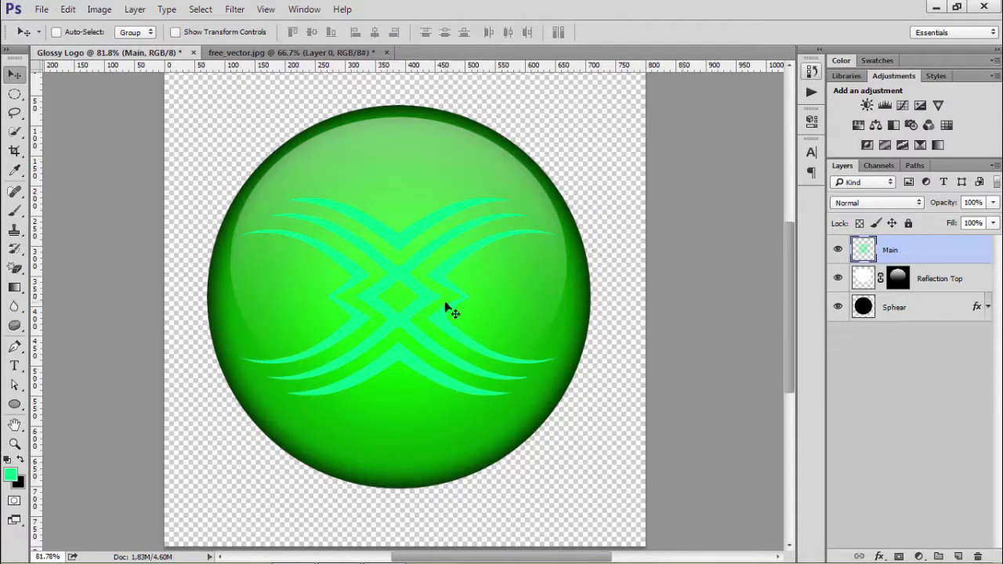
- Add a Hue/Saturation adjustment layer above the Main layer and clip it to Main
scroll(447, 306, "up", 1)
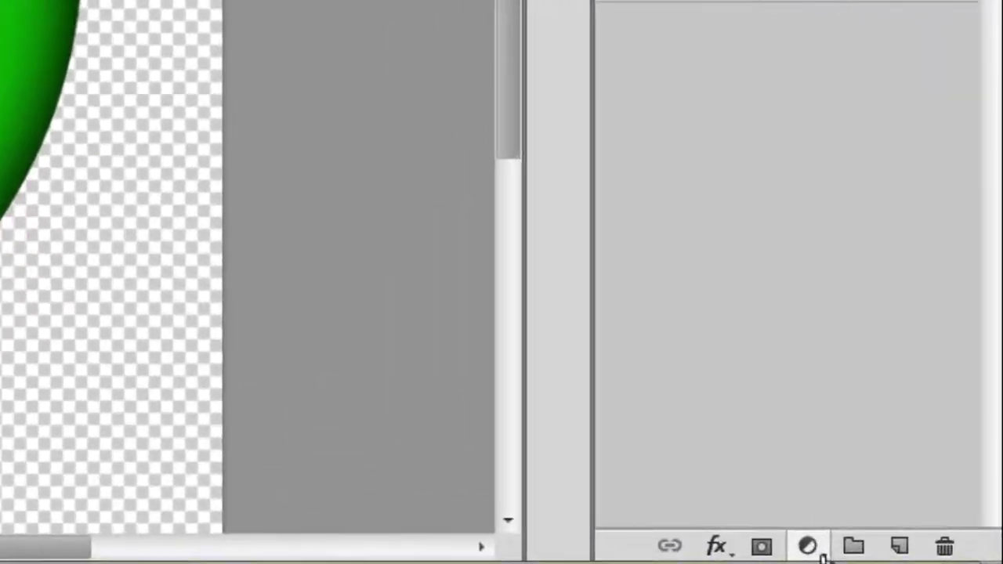
left_click(815, 549)
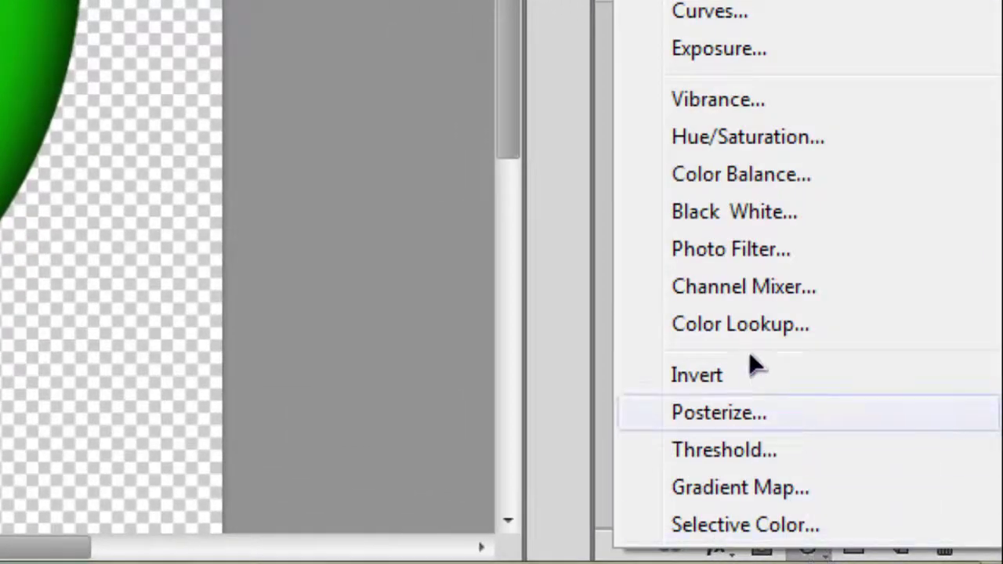
left_click(749, 143)
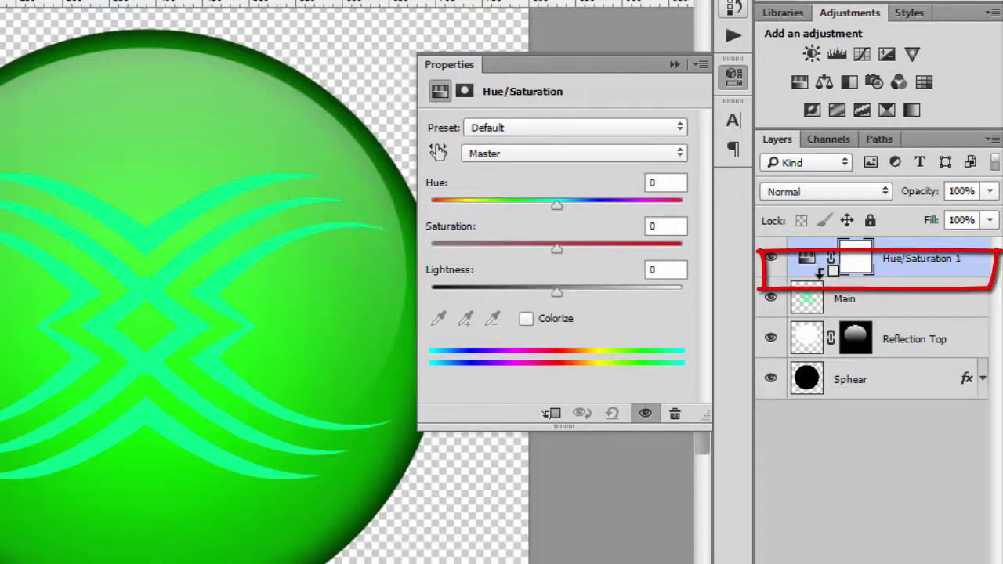
left_click(820, 272, "alt")
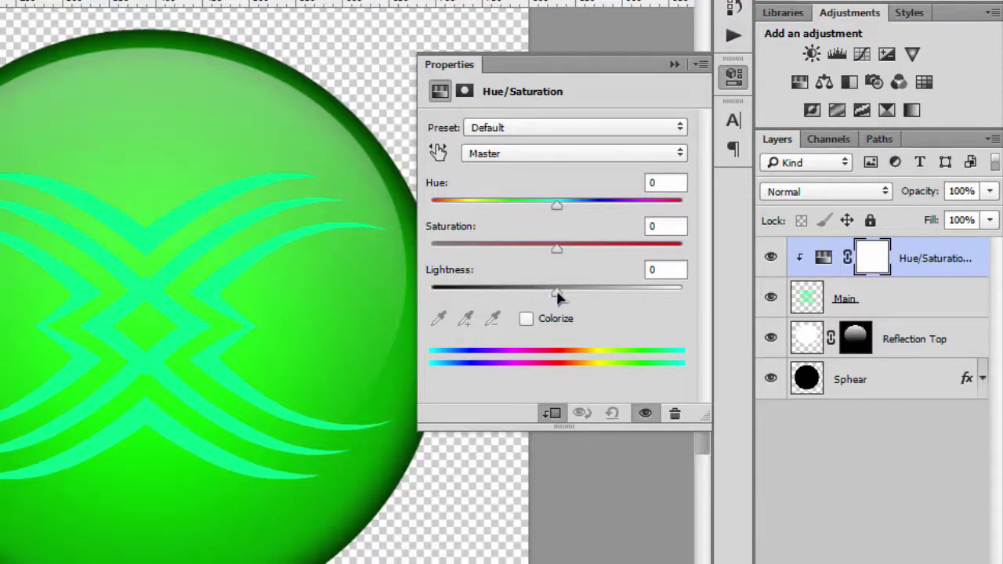
- Set the clipped adjustment to Hue -36, Saturation +56 and Lightness slightly below -68, and make Main the active layer
left_click_drag(557, 293, 471, 293)
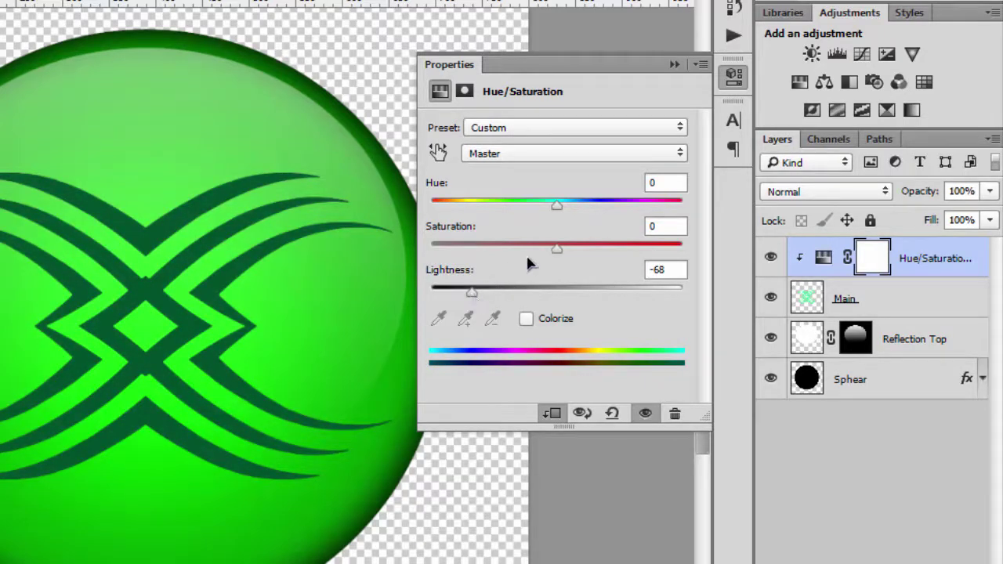
left_click_drag(553, 250, 626, 246)
left_click_drag(557, 204, 513, 218)
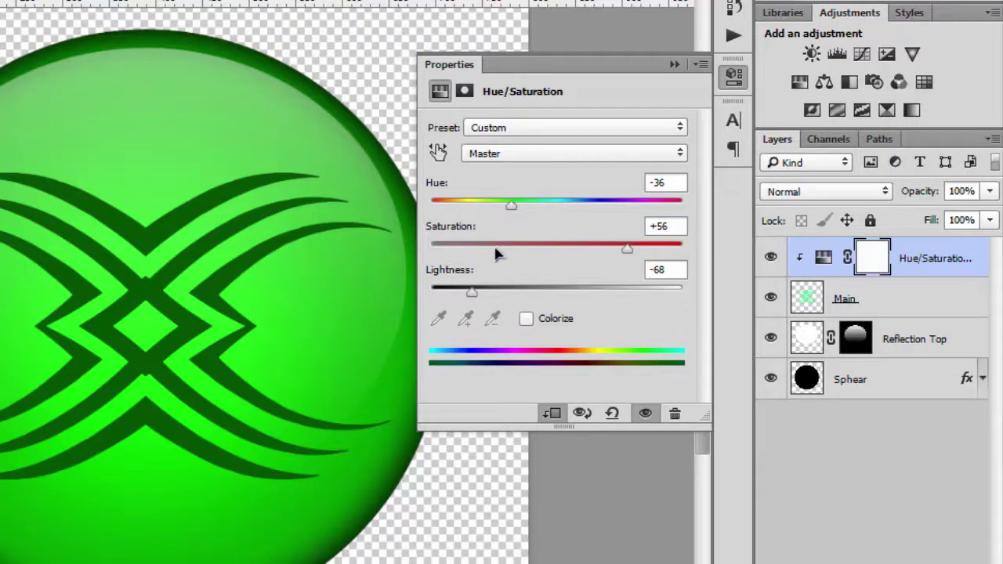
mouse_move(472, 298)
left_mouse_down()
mouse_move(463, 301)
mouse_move(467, 293)
left_mouse_up()
left_click(677, 68)
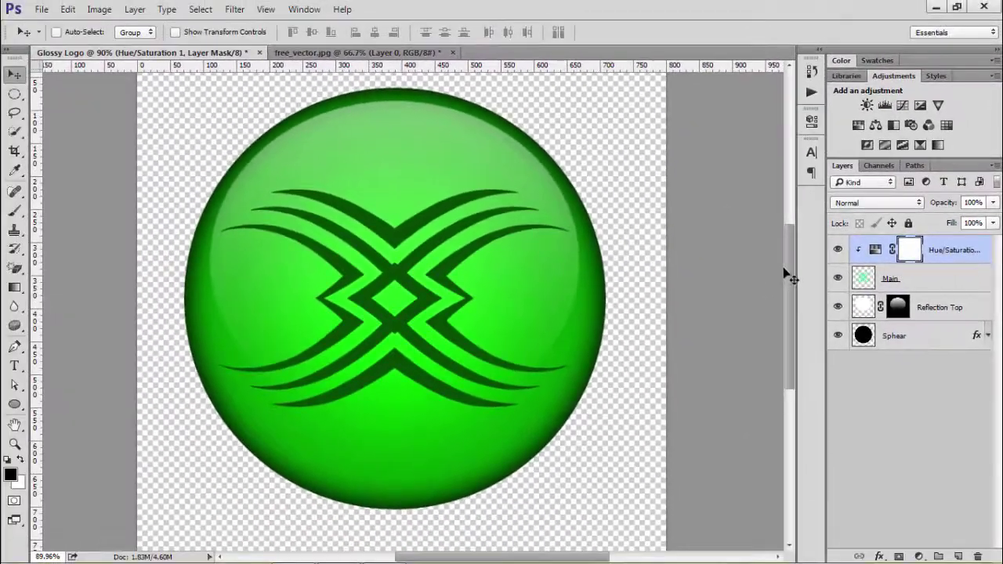
left_click(889, 282)
left_click(878, 555)
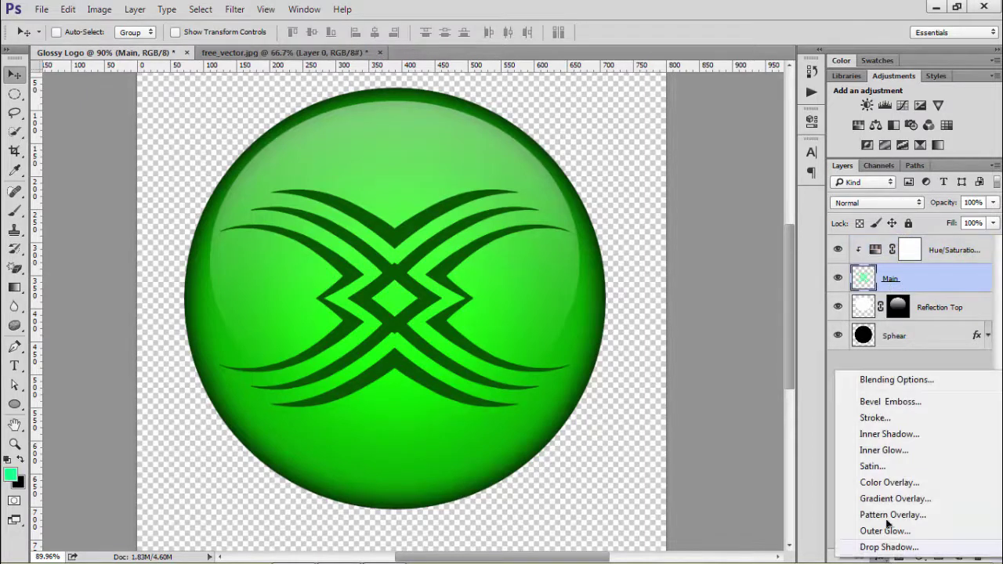
left_click(892, 383)
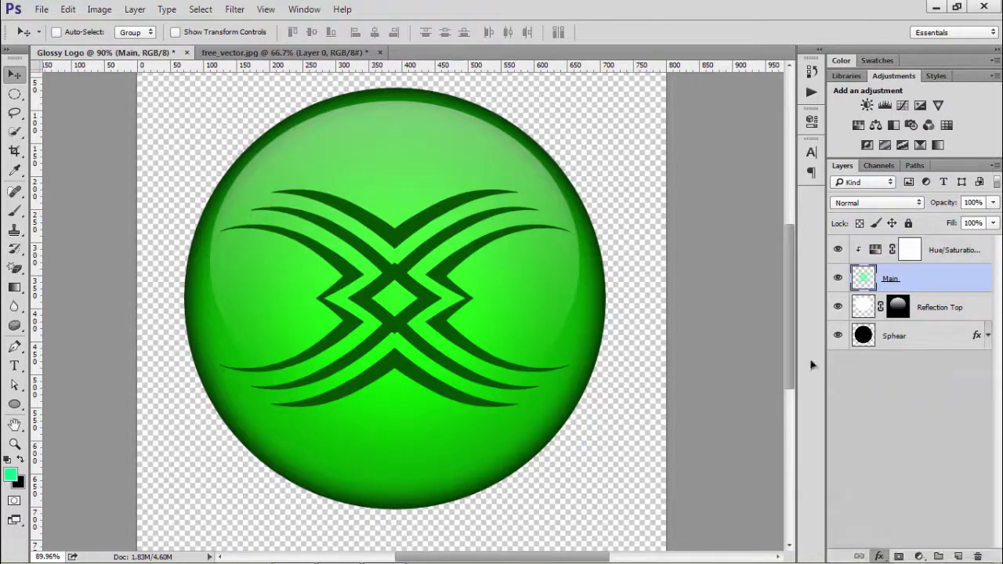
left_click_drag(605, 68, 610, 82)
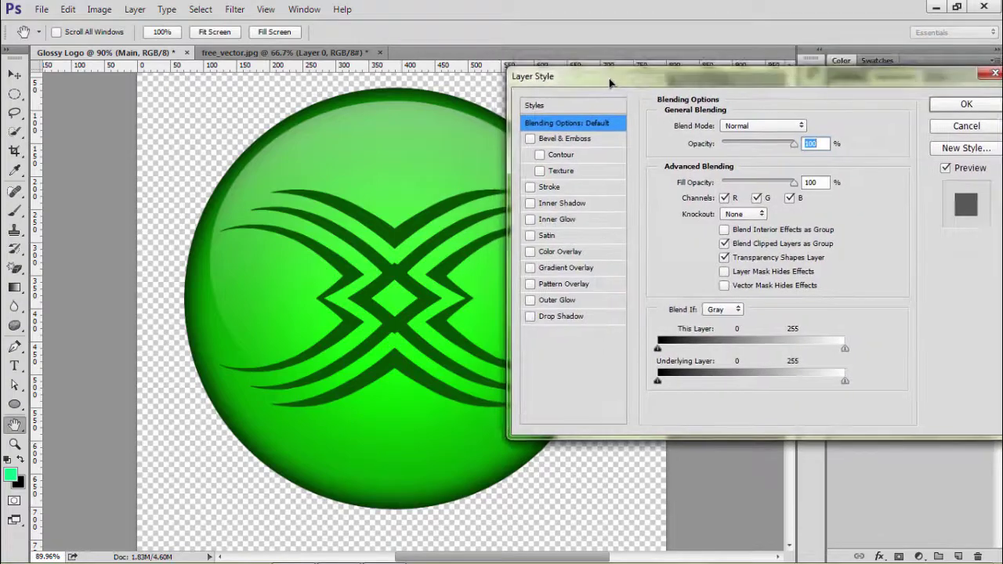
left_click(945, 129)
- Open the layer style settings of the Main layer and enable an Inner Shadow with 75% opacity
scroll(442, 311, "up", 2)
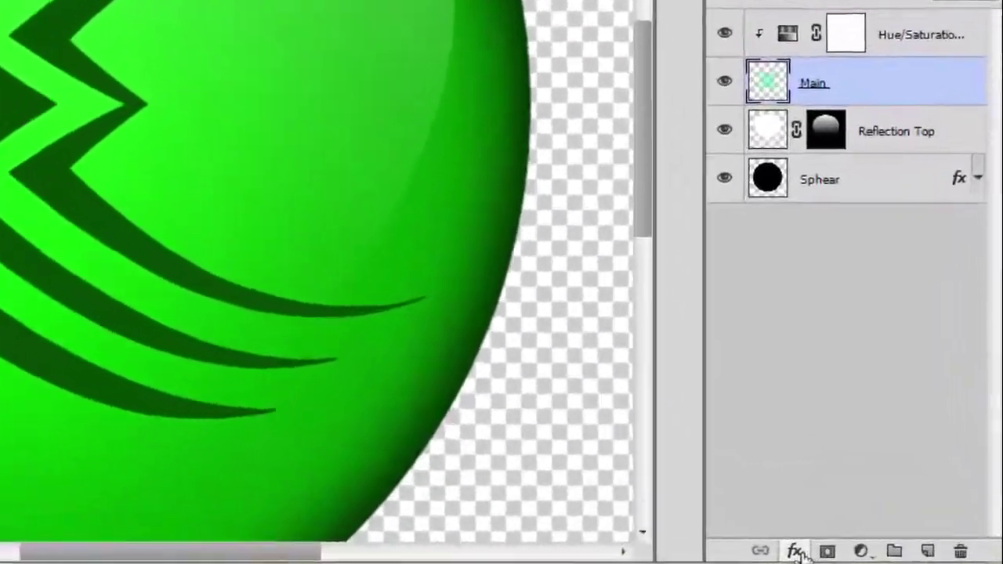
left_click(879, 555)
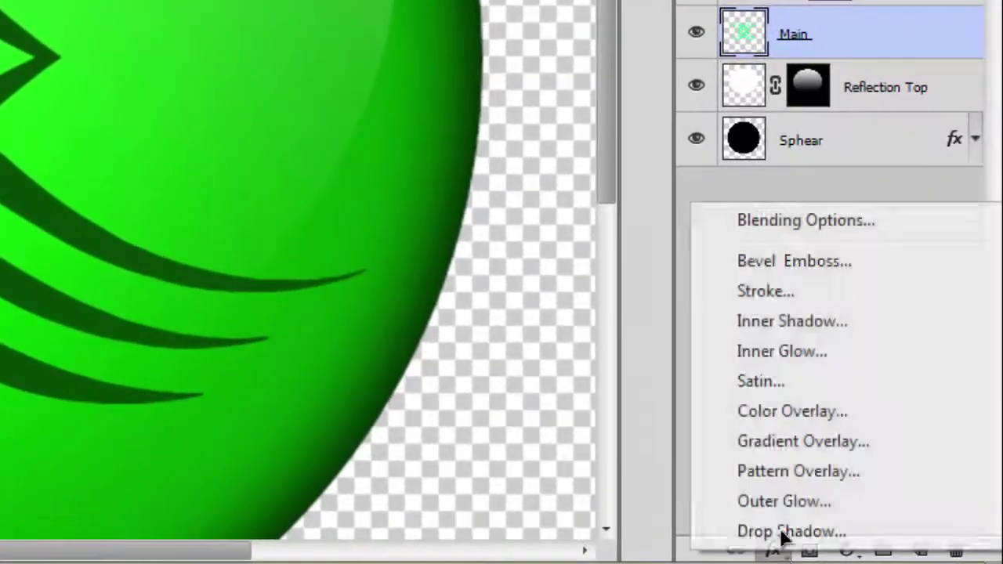
left_click(786, 226)
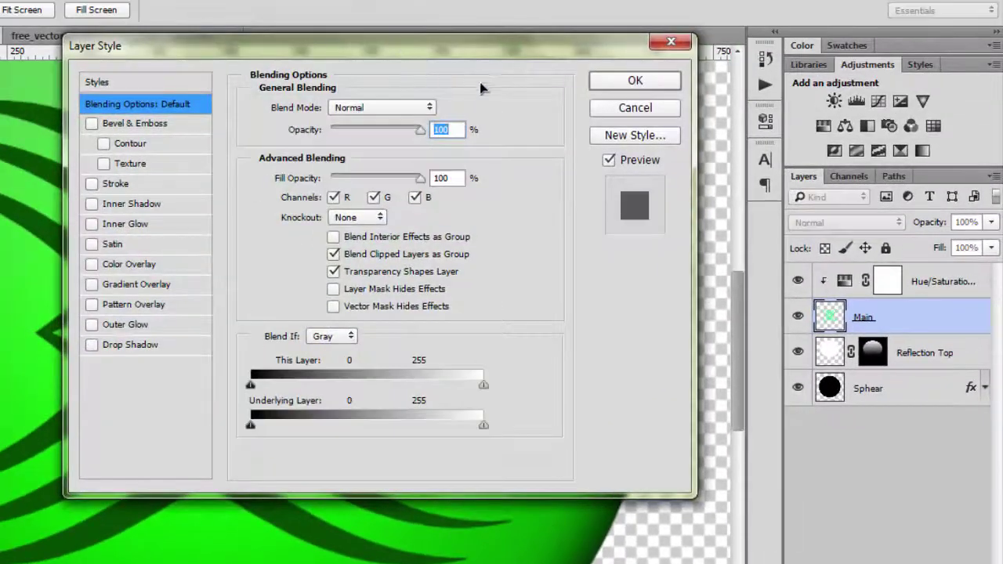
left_click_drag(385, 52, 722, 49)
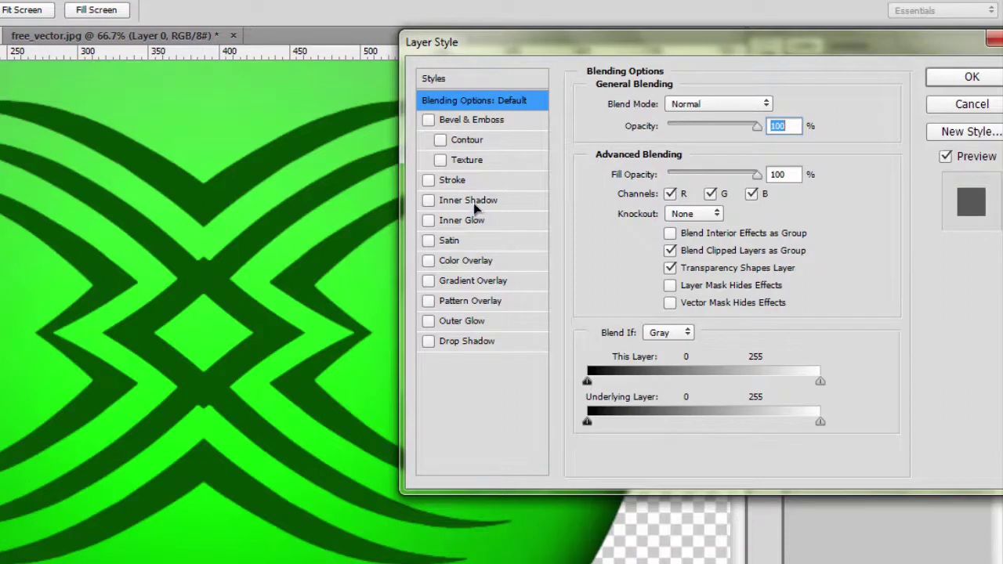
left_click(444, 204)
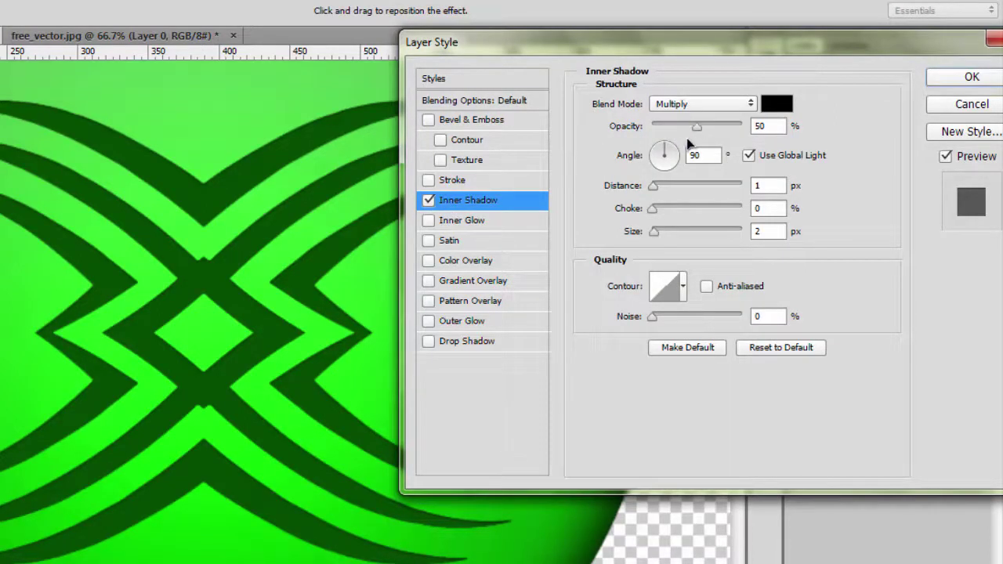
double_click(760, 126)
key("shift+Up")
key("Up")
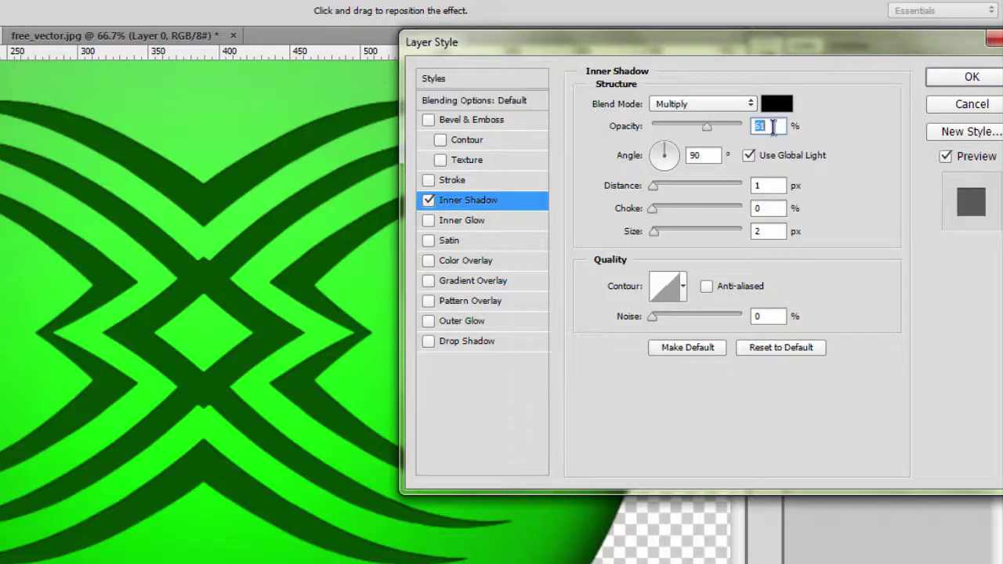
key("Up")
key("Up")
key("Up")
key("Up")
- Set the inner shadow's distance to 7 px
double_click(760, 186)
key("Up")
key("Up")
key("Up")
key("Up")
key("Up")
key("Up")
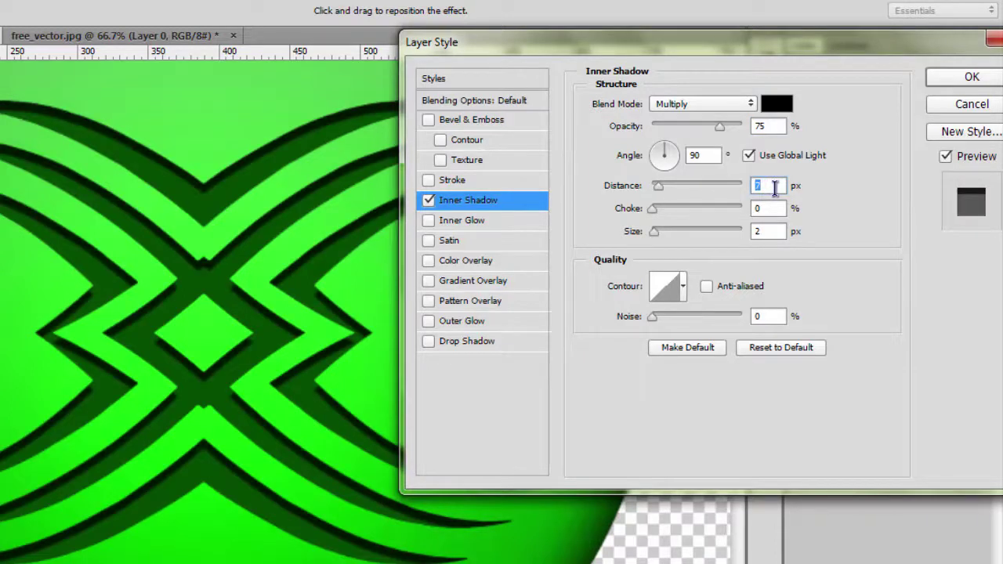
- Set the inner shadow's size to 10 px and its choke to 7%
double_click(761, 231)
key("Up")
key("Up")
key("Up")
key("Up")
key("Up")
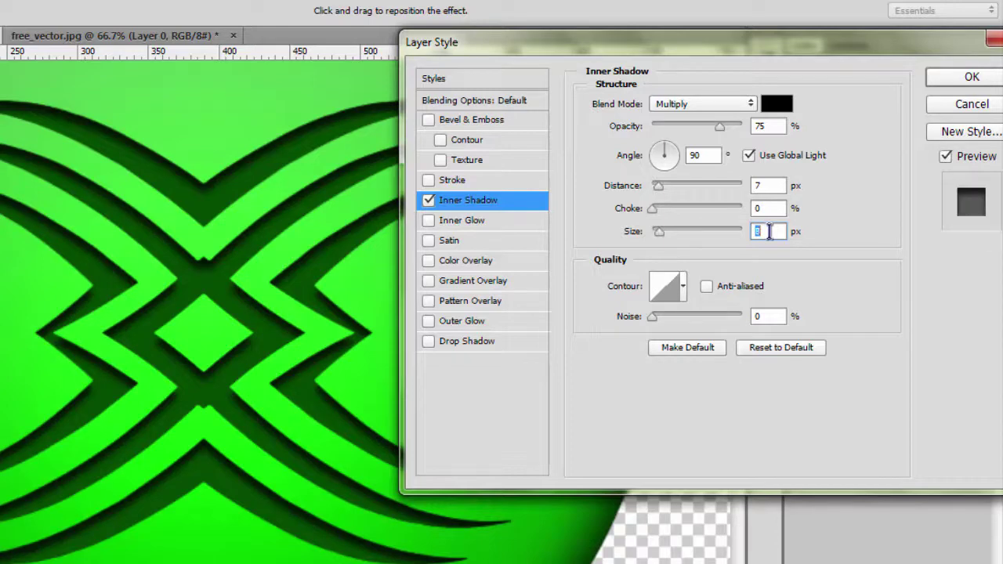
key("Up")
double_click(769, 215)
key("Up")
key("Up")
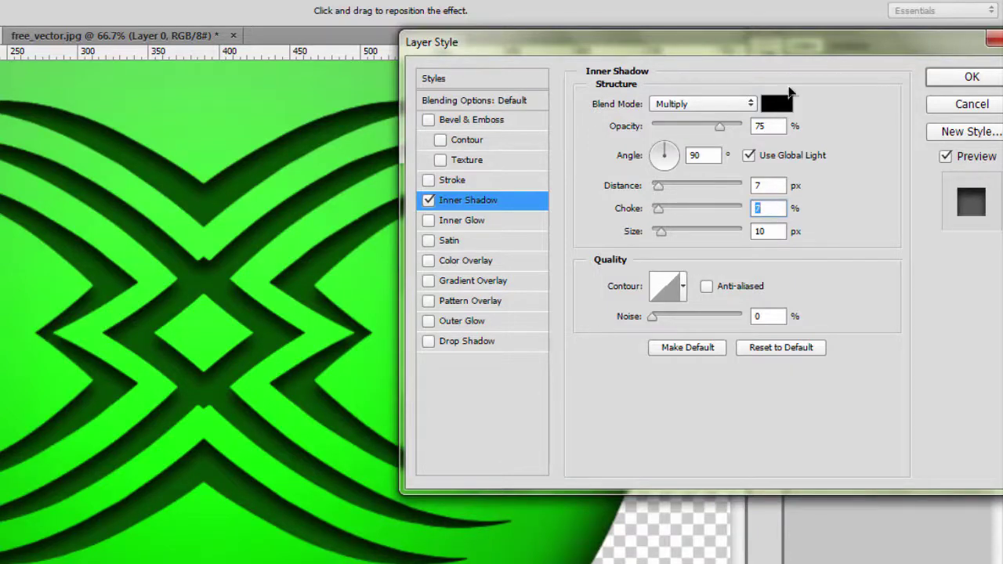
- Set the inner shadow's light angle to 120° and its distance to 8 px
left_click_drag(798, 57, 783, 49)
left_click_drag(583, 44, 642, 51)
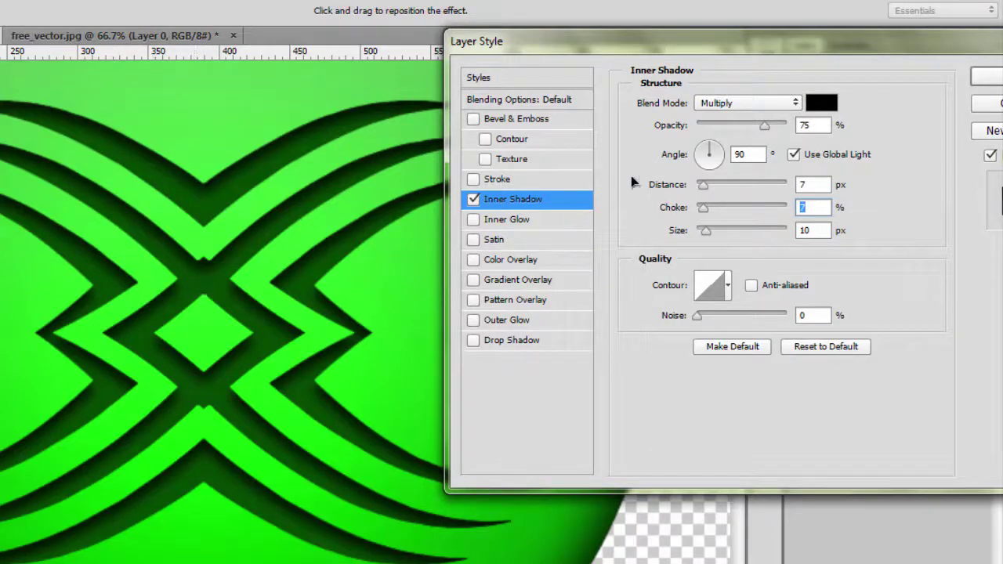
left_click(706, 150)
left_click_drag(692, 139, 696, 136)
left_click_drag(697, 134, 697, 134)
double_click(748, 154)
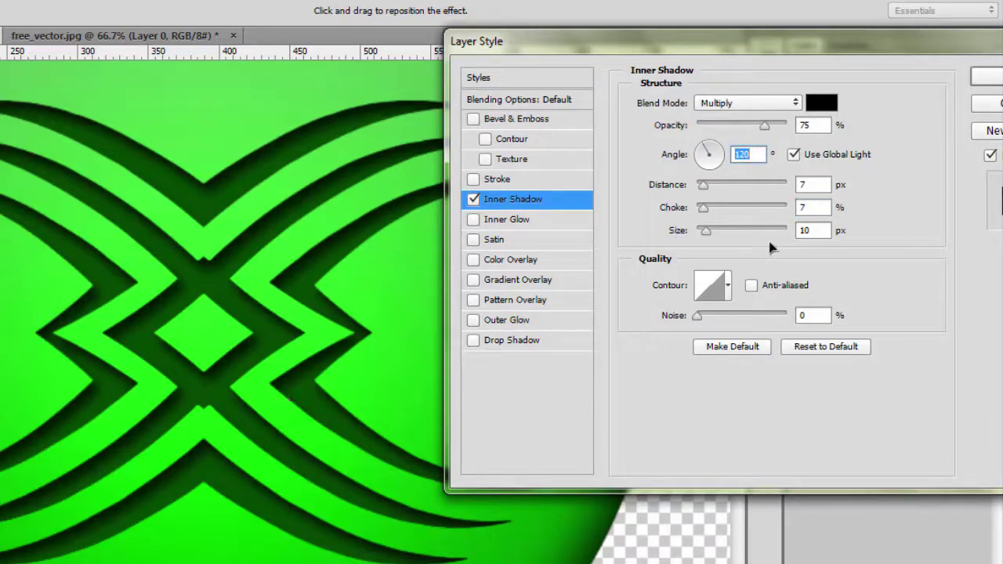
left_click(820, 186)
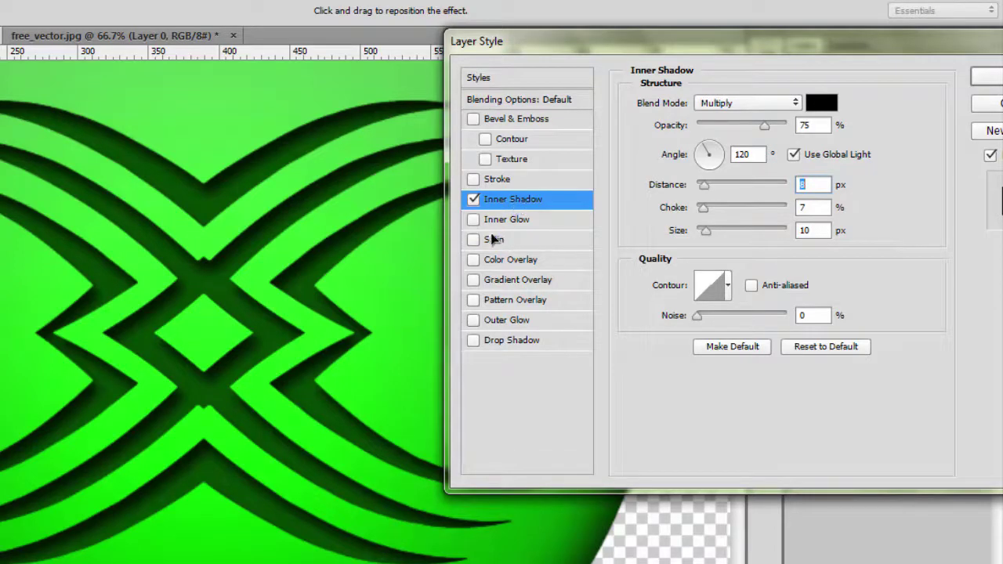
- Enable a Drop Shadow on the Main layer with Normal blend mode, white color and 100% opacity
left_click(510, 342)
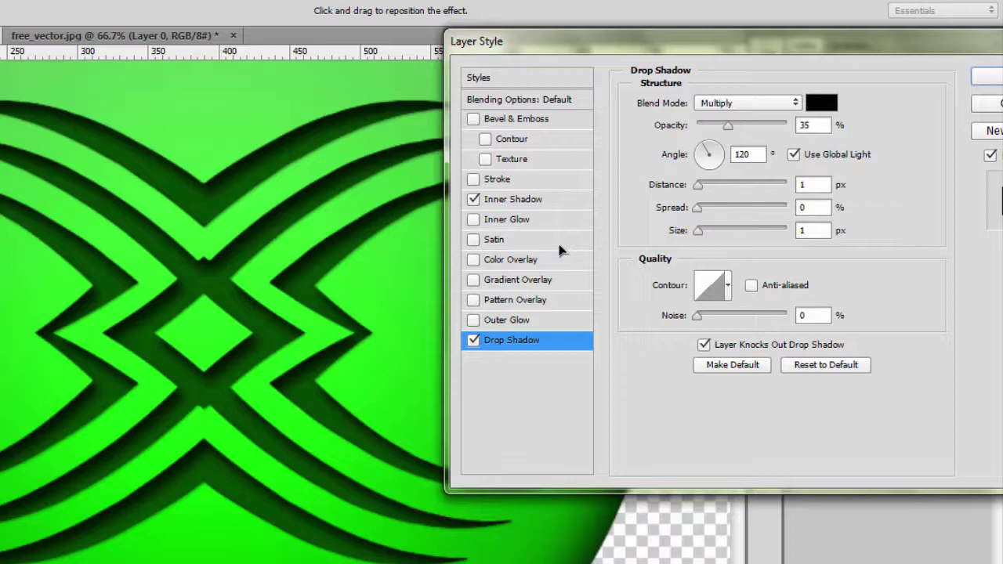
left_click(721, 108)
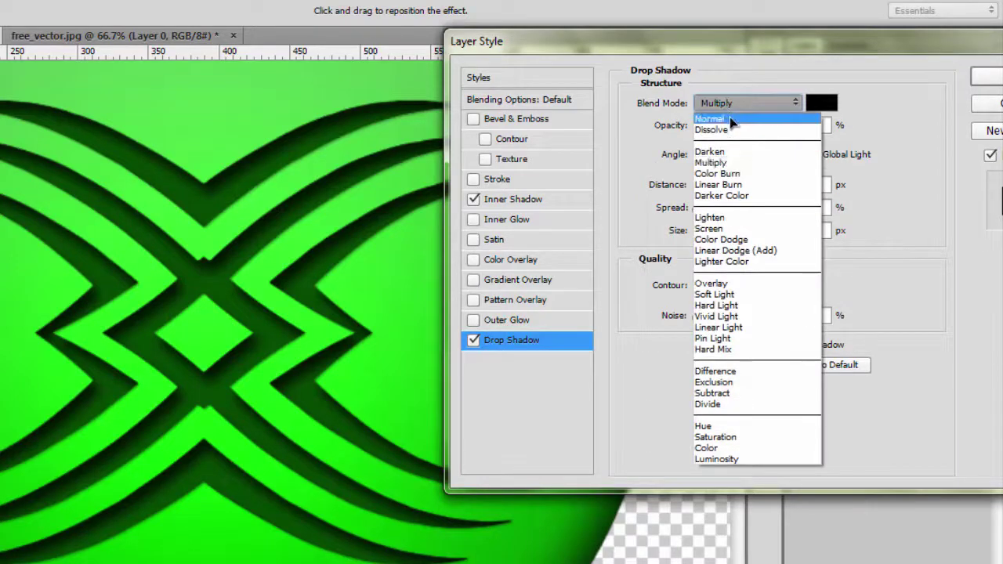
left_click(728, 118)
left_click(821, 103)
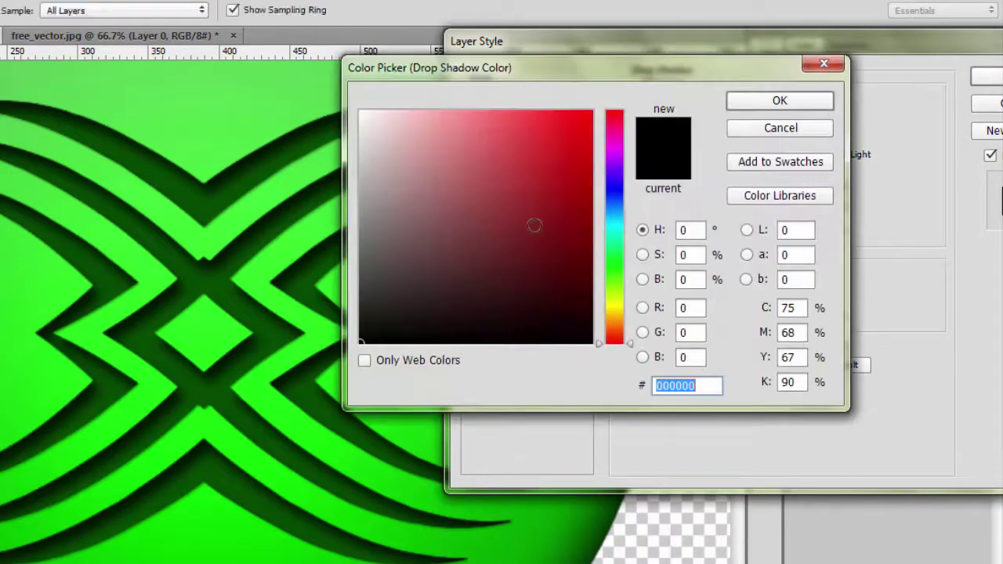
left_click_drag(535, 224, 290, 79)
left_click(759, 102)
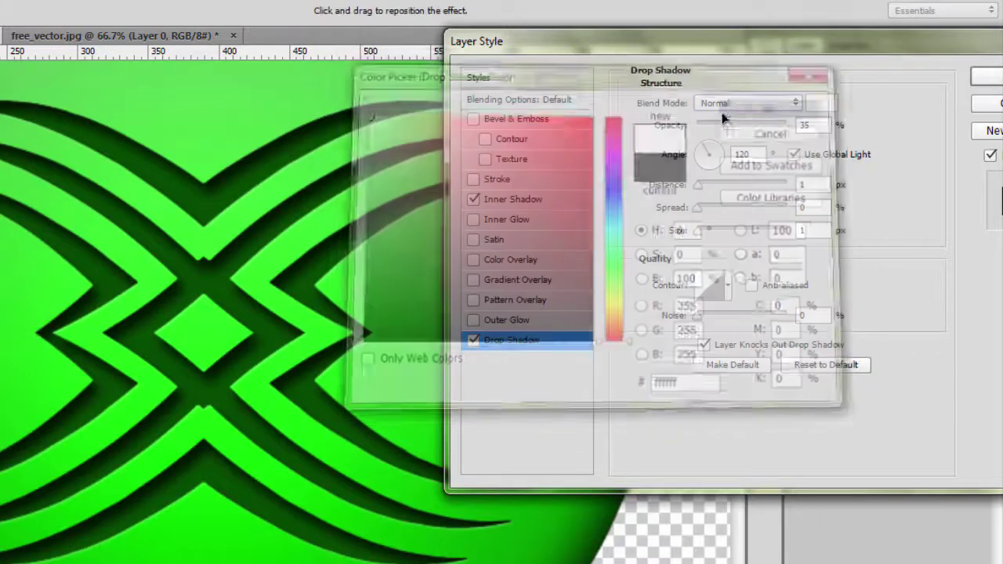
left_click_drag(726, 131, 792, 135)
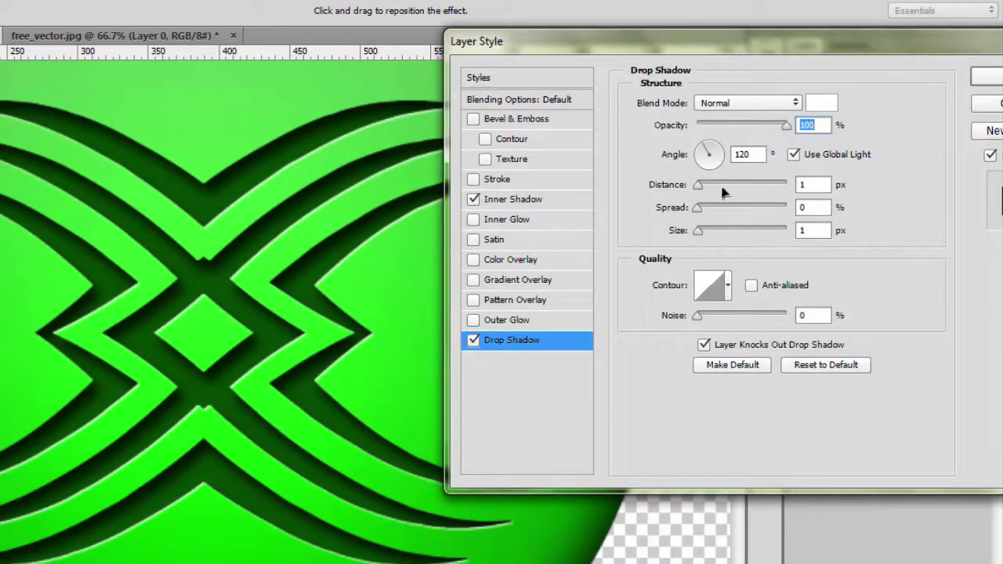
- Set the drop shadow's distance to 2 px
left_click(804, 187)
key("Up")
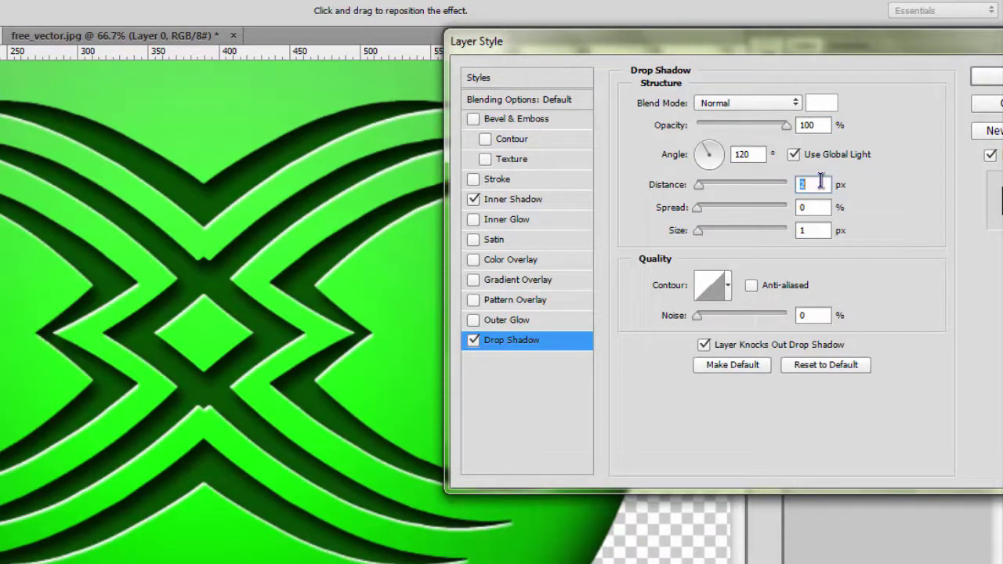
key("Down")
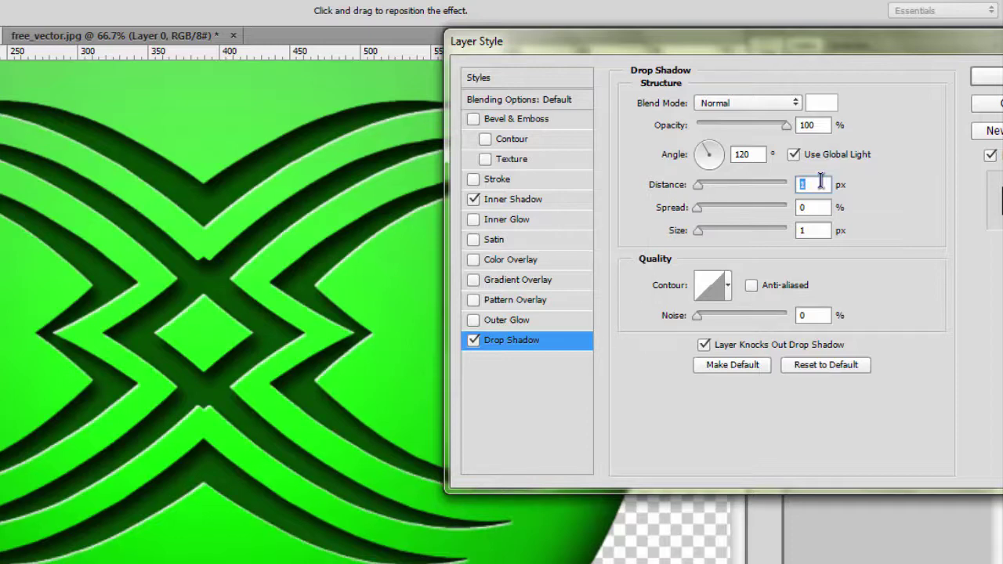
key("Up")
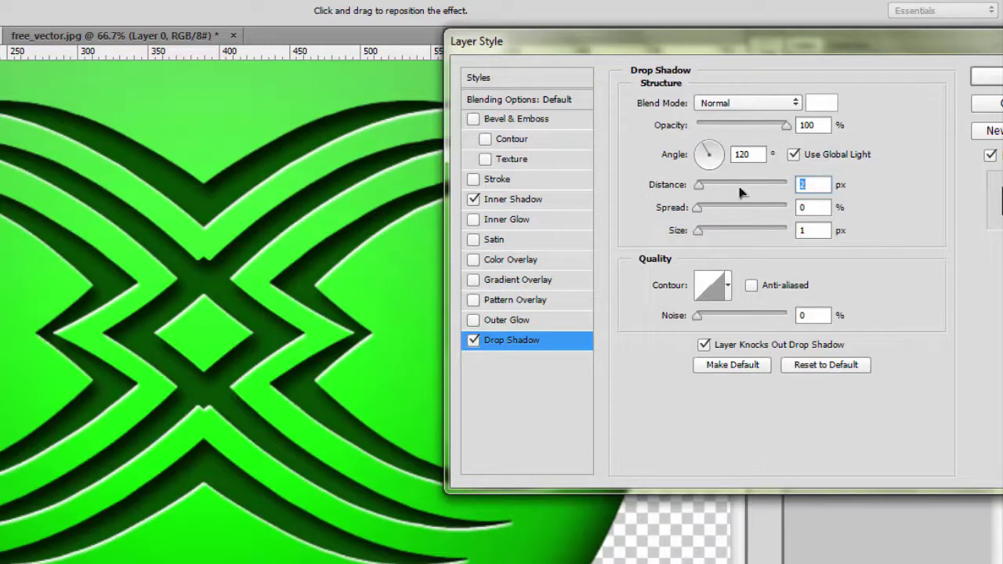
left_click(821, 232)
- Lower the drop shadow's opacity to 60% and apply the layer style to Main
left_click(807, 127)
key("Down")
key("Down")
key("Down")
key("Down")
key("Down")
key("Down")
key("Down")
key("Down")
key("Down")
key("Down")
key("Down")
key("Down")
key("Down")
key("Down")
key("Down")
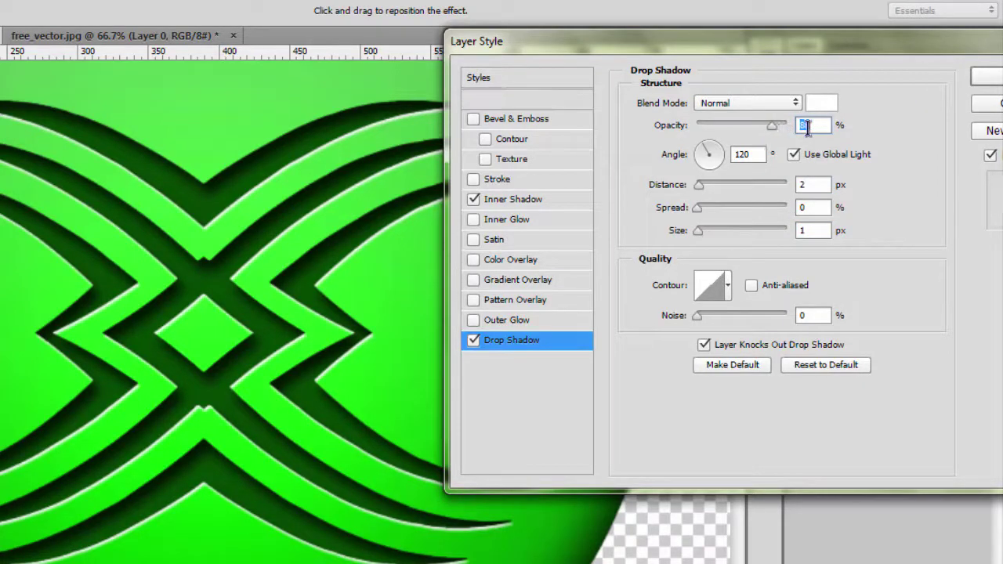
key("Down")
key("Down")
key("Down")
key("Down")
key("Down")
key("Down")
key("Down")
key("Down")
key("Down")
key("Down")
key("Down")
key("Down")
key("Down")
key("Down")
key("Down")
key("Down")
key("Down")
key("Down")
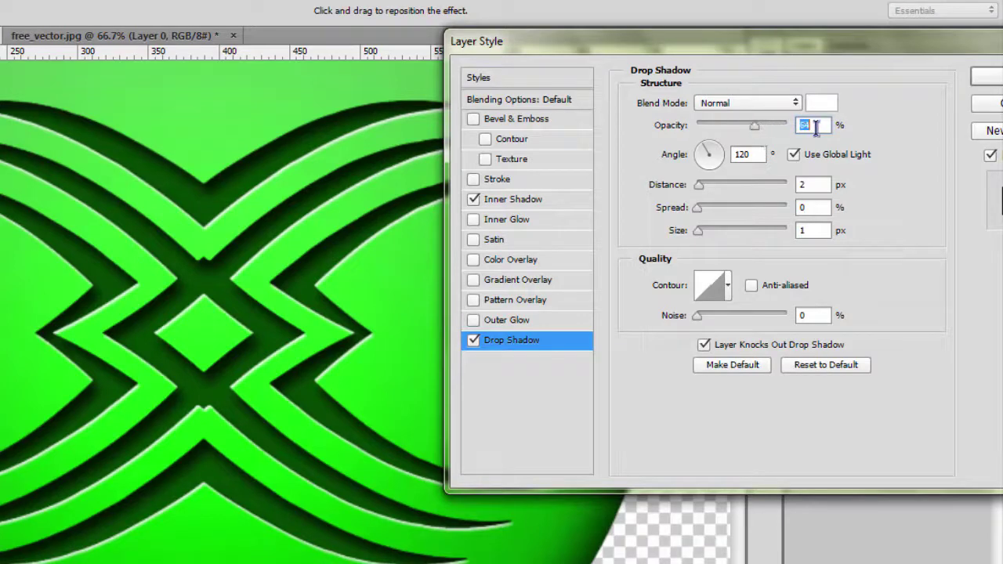
key("Down")
key("Down")
key("Down")
key("Down")
key("Down")
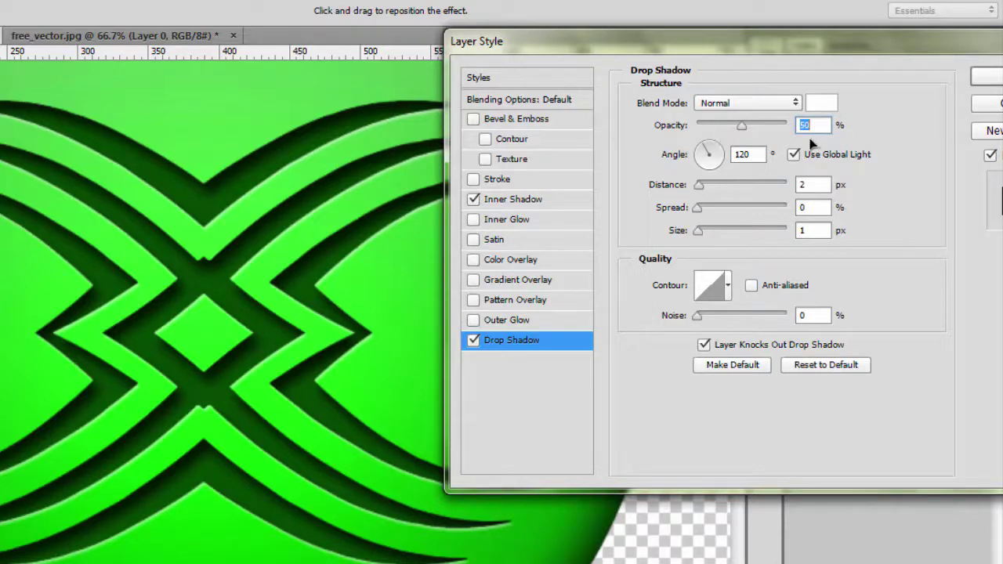
key("Up")
left_click_drag(807, 54, 753, 37)
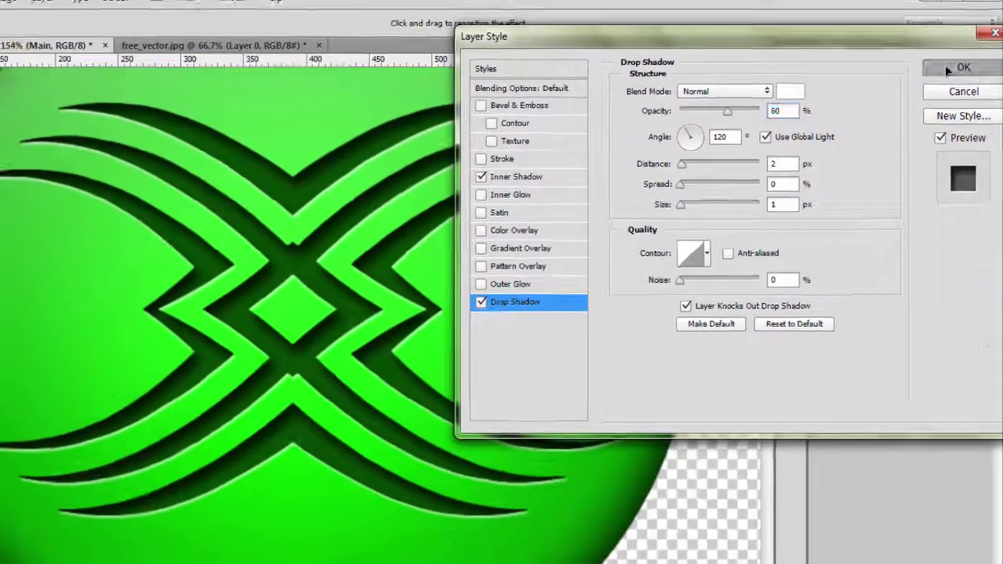
left_click(944, 61)
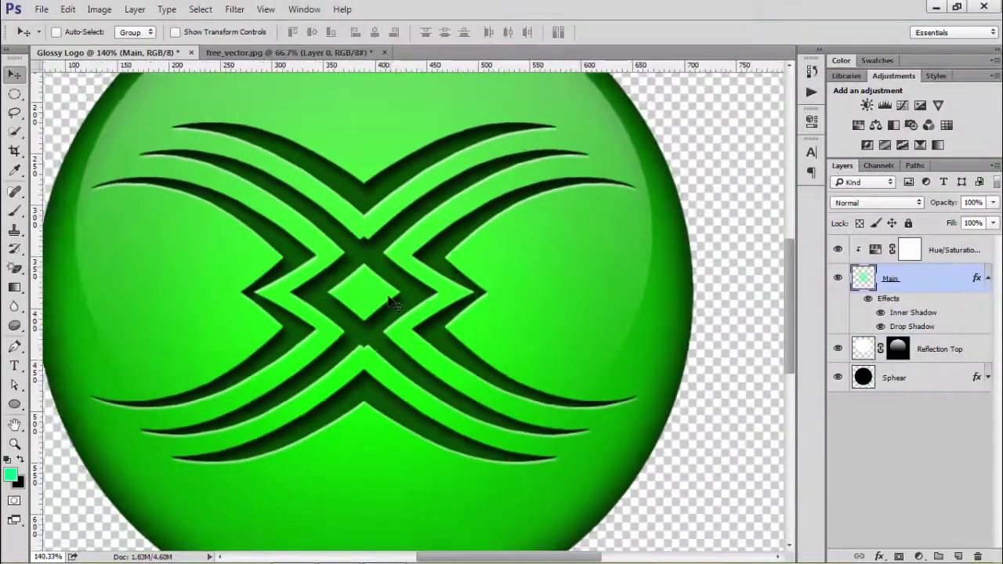
- Collapse the effects list of the Main layer and deselect all layers
scroll(395, 304, "down", 5)
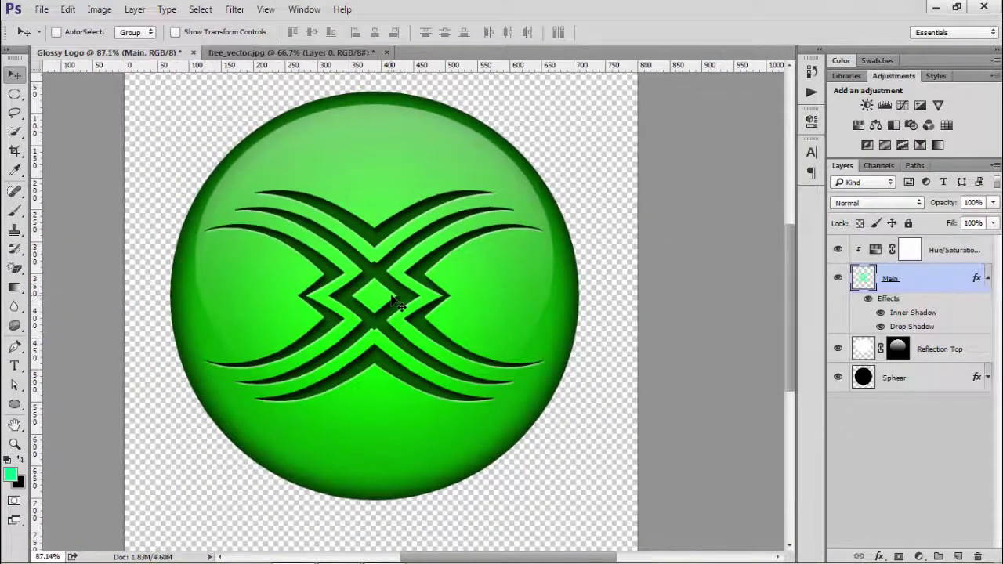
scroll(313, 323, "up", 3)
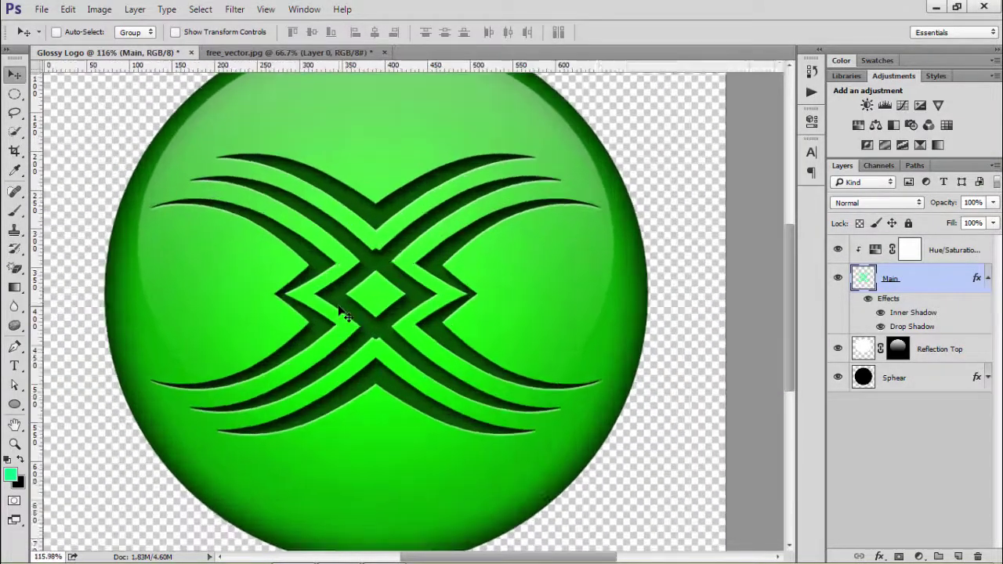
scroll(345, 314, "up", 1)
scroll(454, 244, "down", 3)
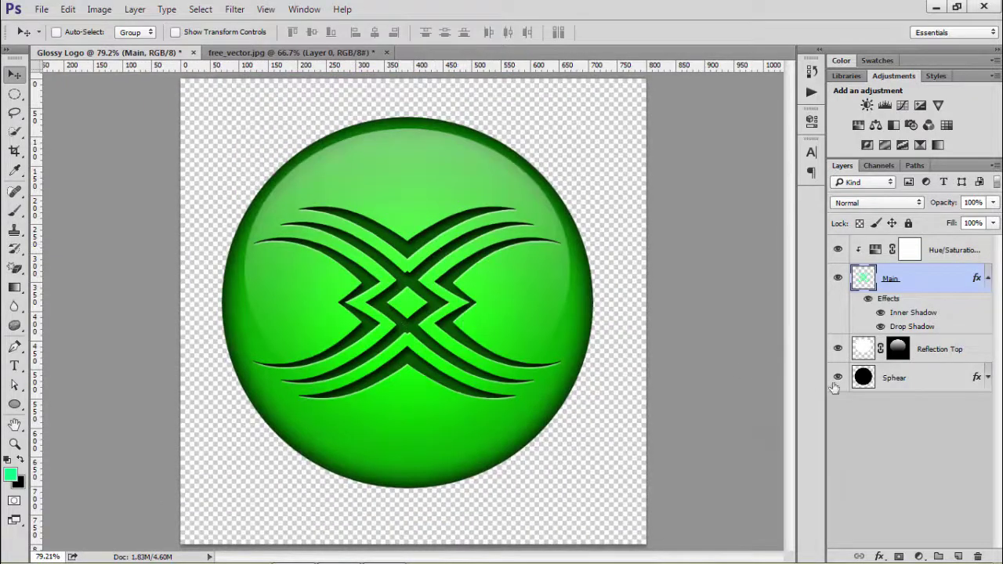
left_click(988, 279)
left_click(911, 401)
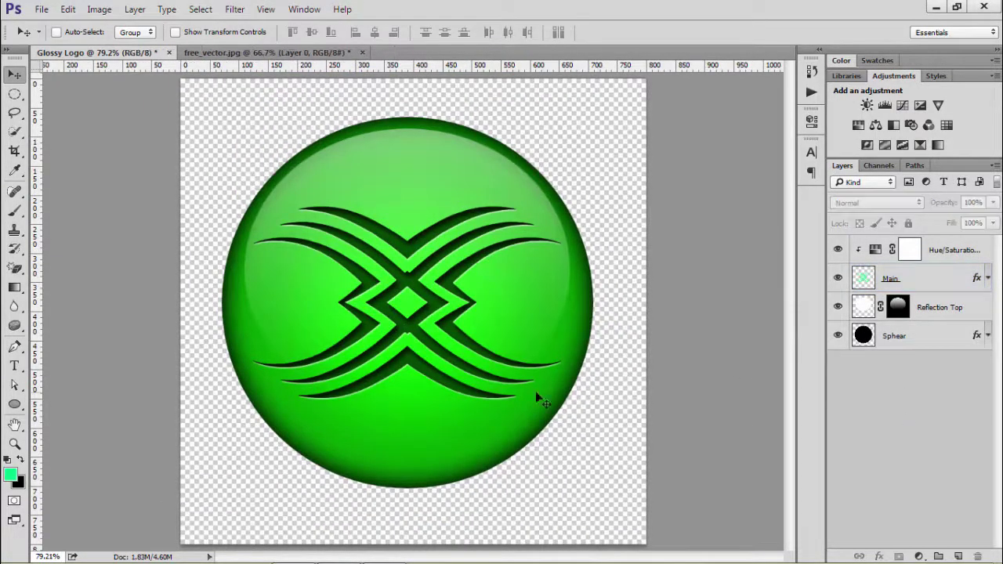
- Add a new layer above the Hue/Saturation adjustment and name it Reflect 1
left_click(957, 556)
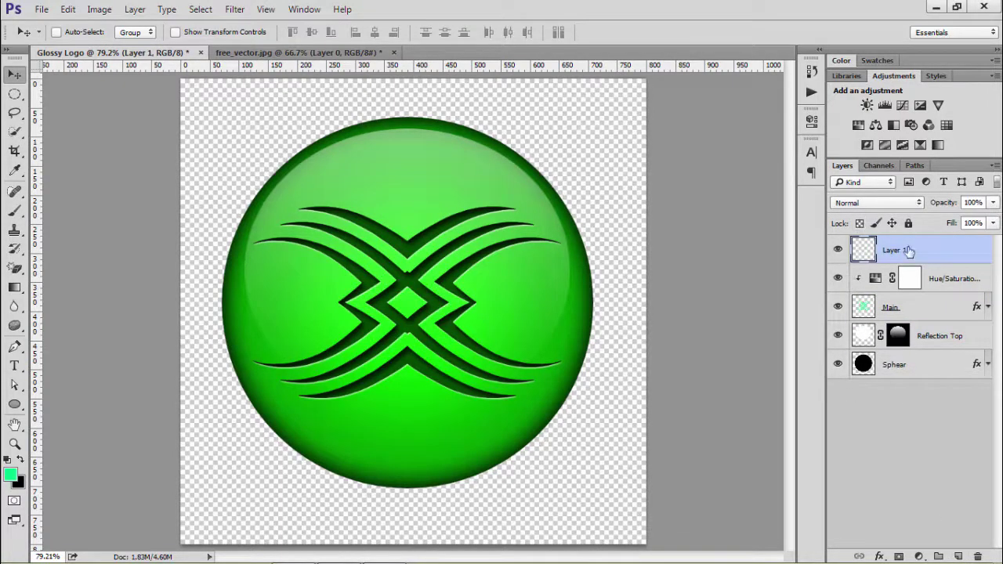
double_click(904, 249)
key("Caps_Lock")
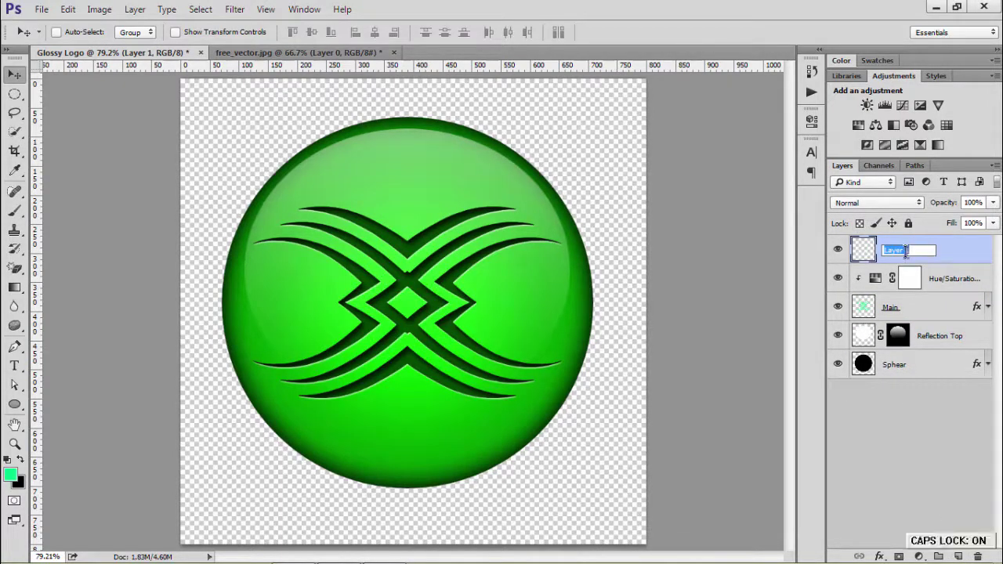
type("R")
key("Caps_Lock")
type("eflect 1")
key("Return")
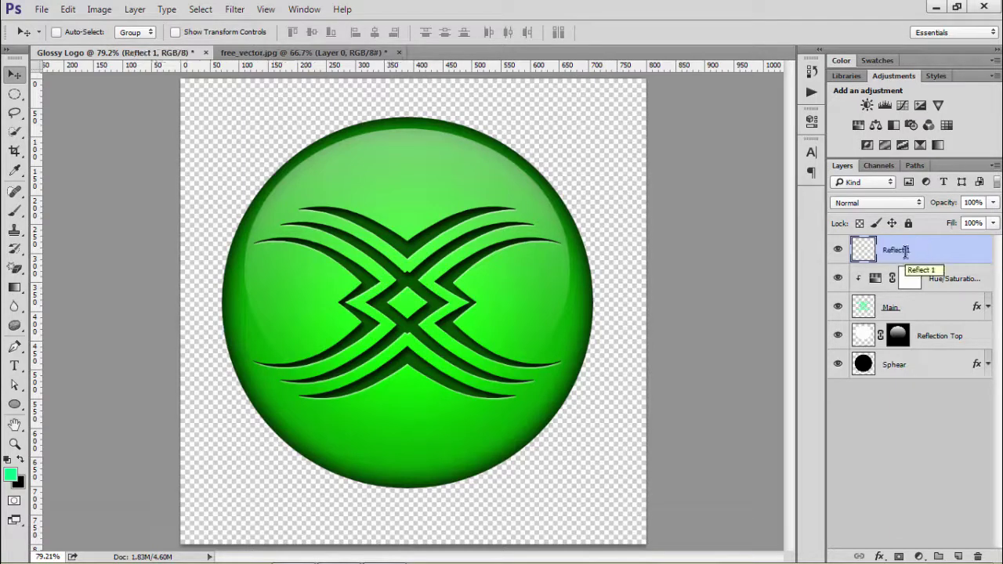
- Draw a sagging Pen path from outside the sphere's left edge to beyond its lower-right edge, and adjust its end point and curvature
key("p")
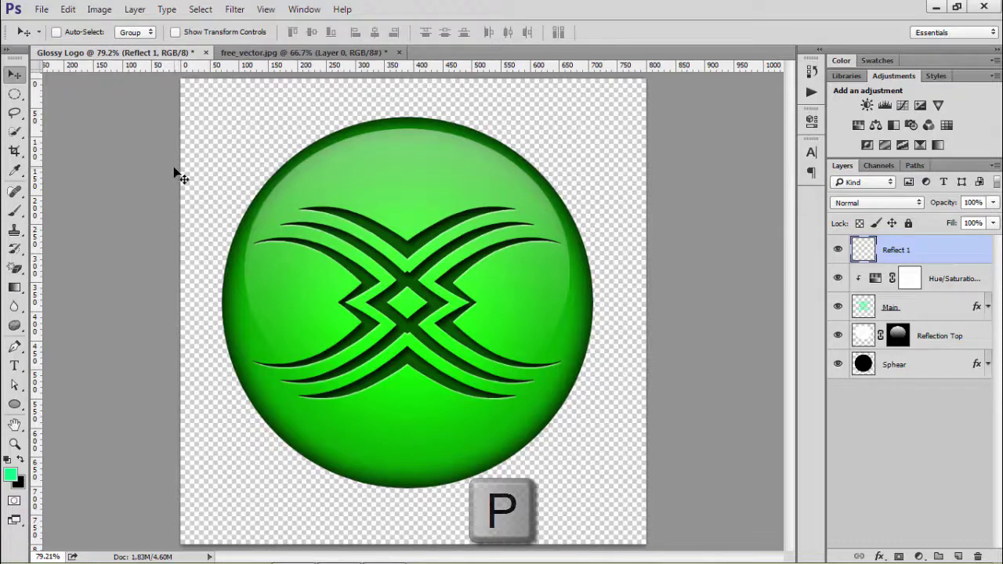
left_click(202, 277)
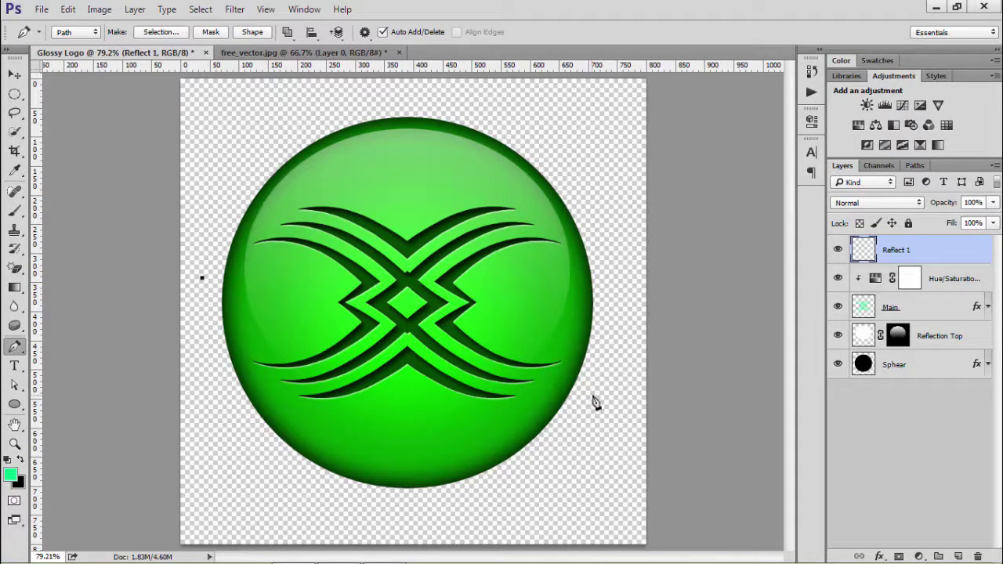
left_click_drag(592, 396, 933, 338)
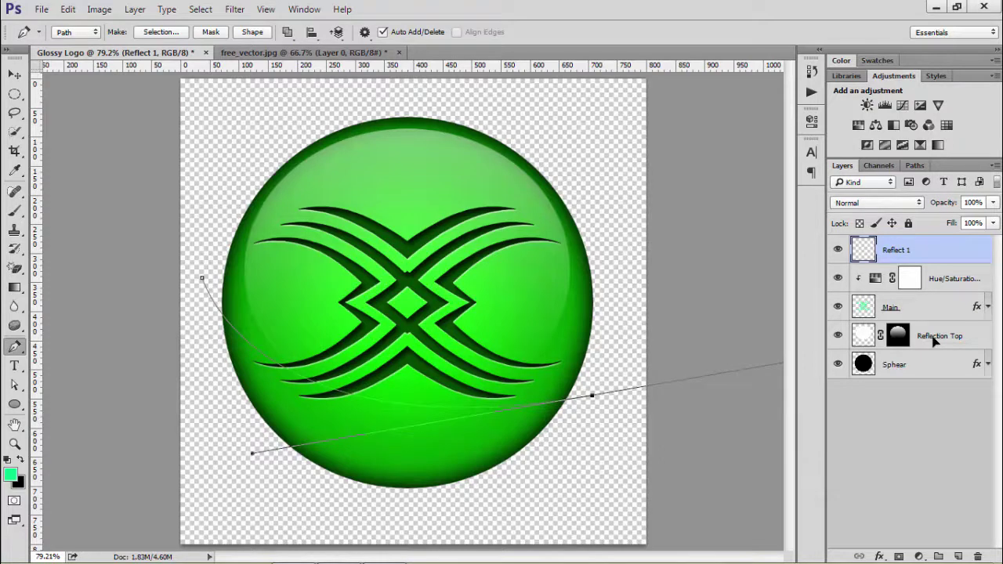
key("ctrl")
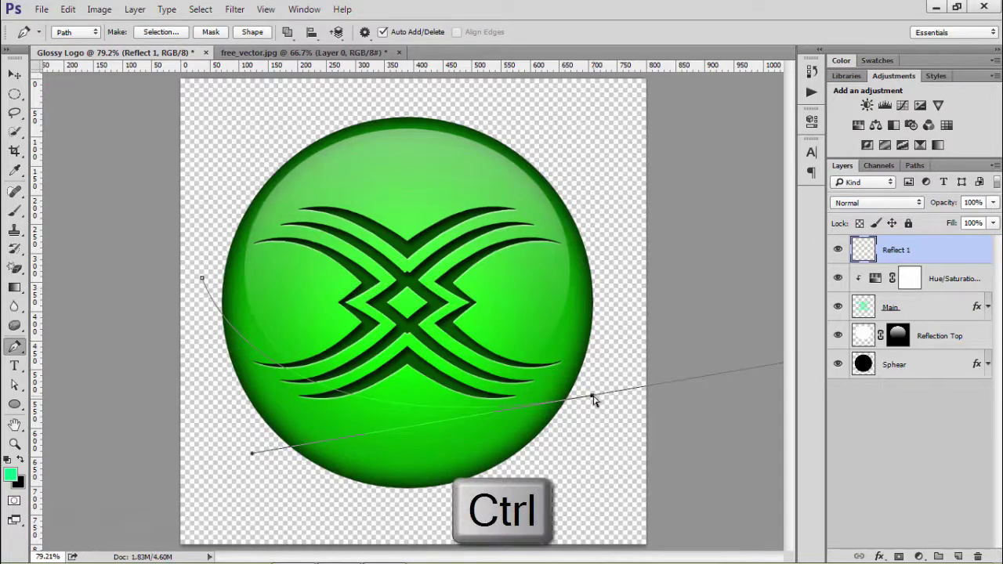
left_click_drag(593, 400, 583, 429)
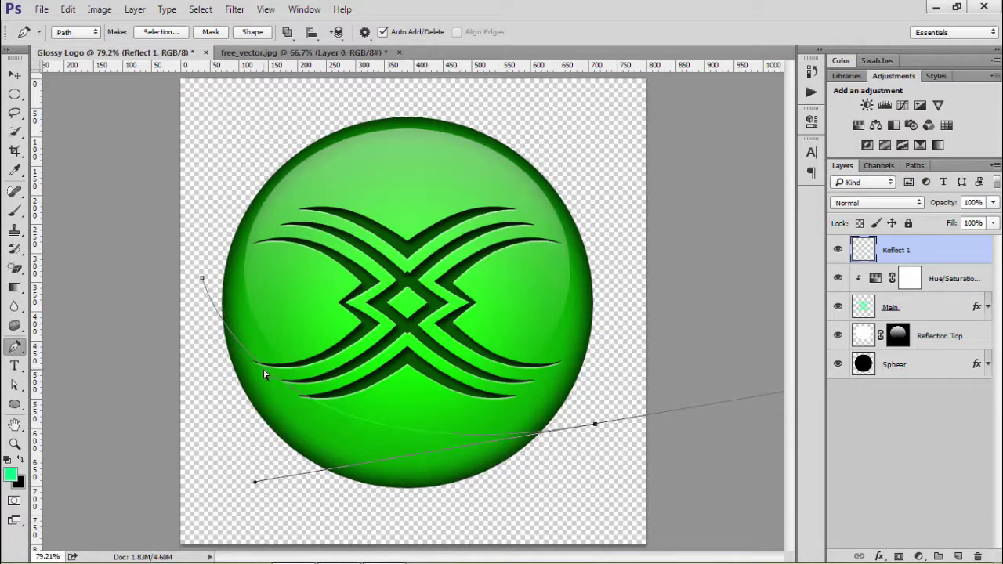
left_click_drag(267, 373, 272, 354)
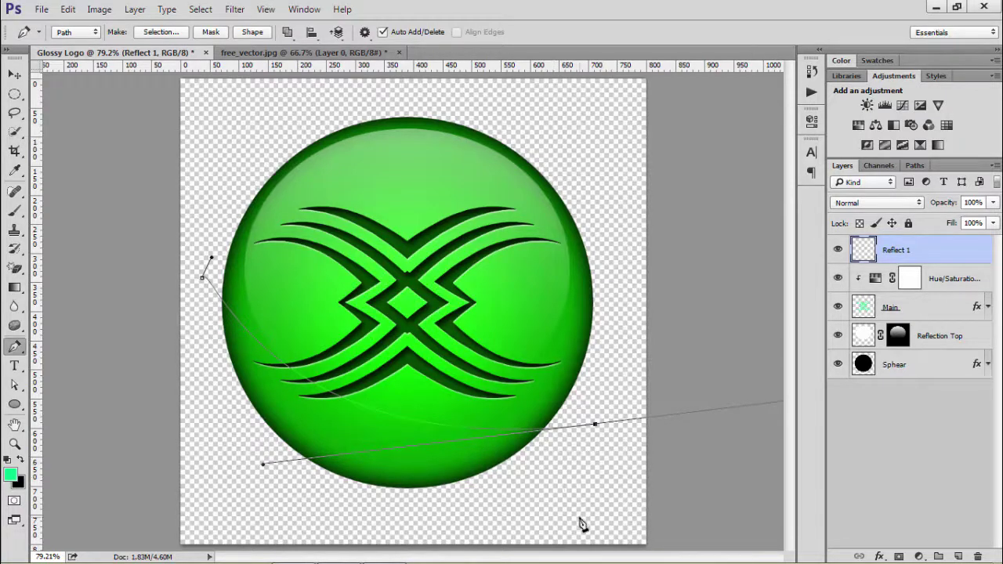
- Close the Pen path around the lower part of the sphere with corner points outside its bottom and left edges
left_click_drag(577, 537, 328, 532)
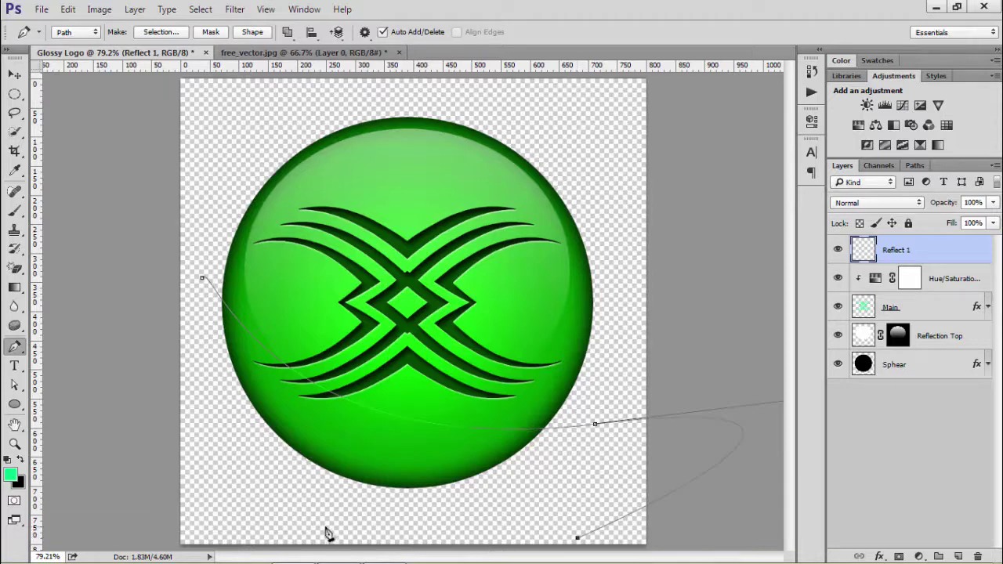
left_click(323, 526)
left_click(183, 396)
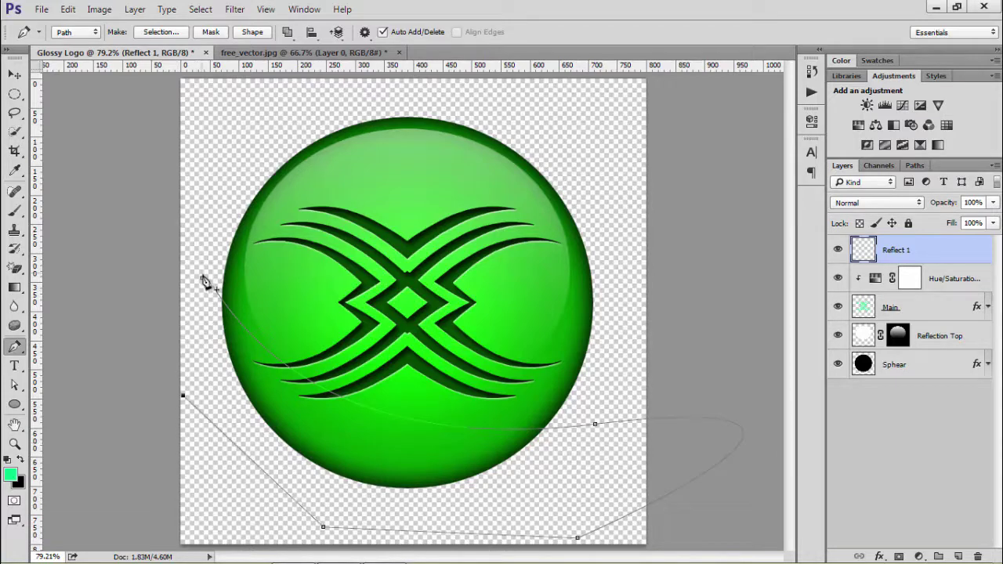
left_click(201, 277)
- Convert the closed path into a new anti-aliased selection with a 0 px feather radius
right_click(213, 317)
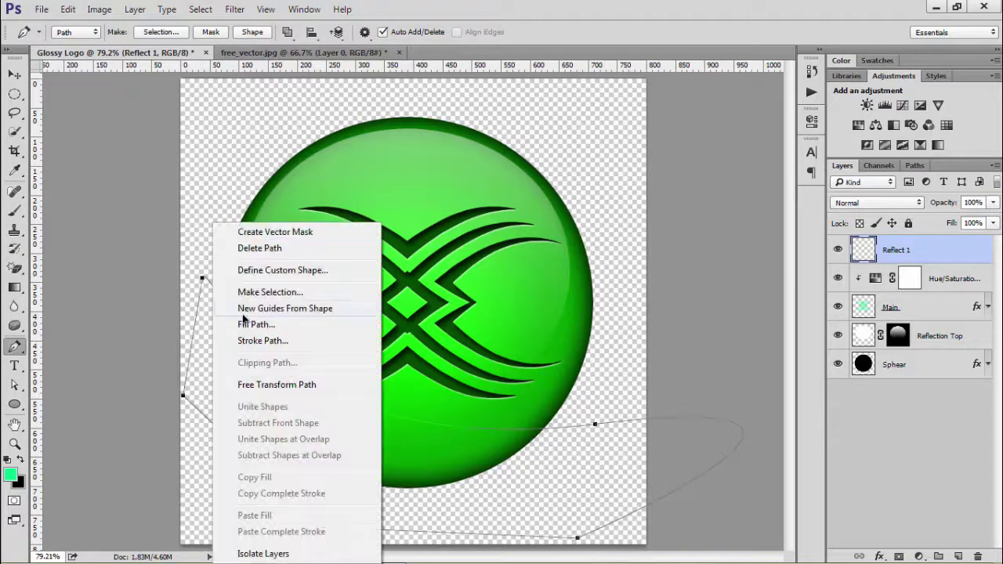
left_click(261, 298)
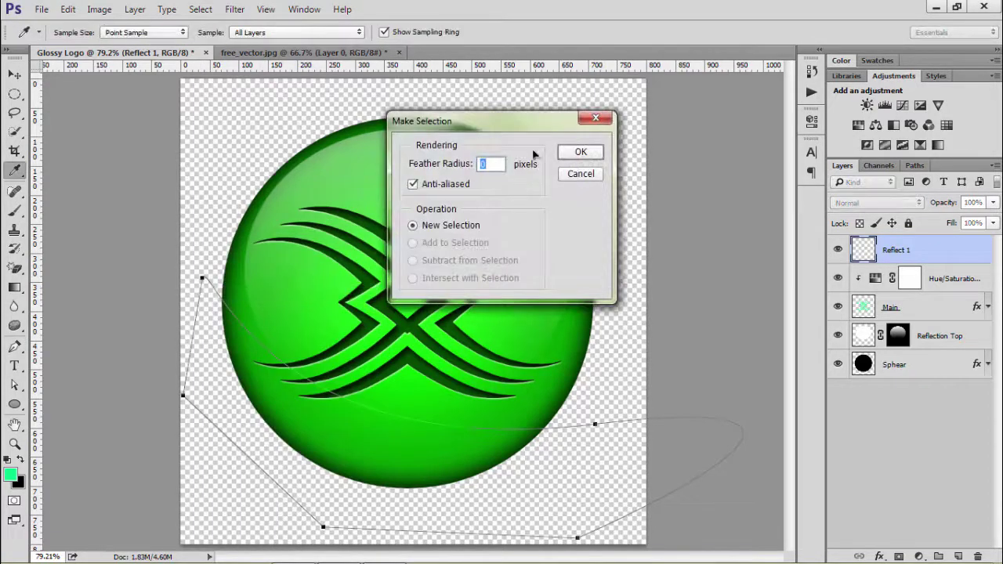
left_click(580, 151)
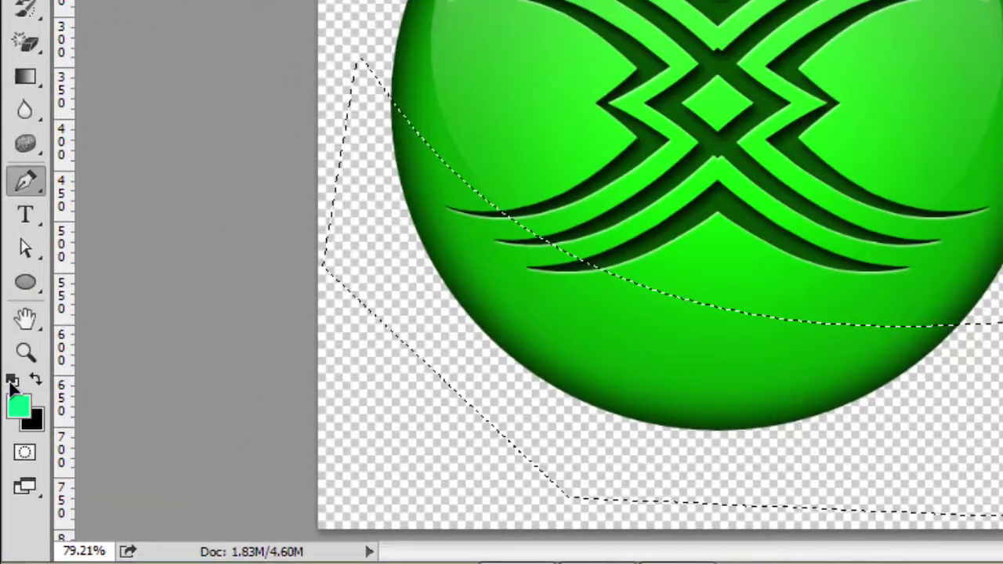
- Fill the selection on Reflect 1 with white as the foreground colour and deselect
left_click(11, 381)
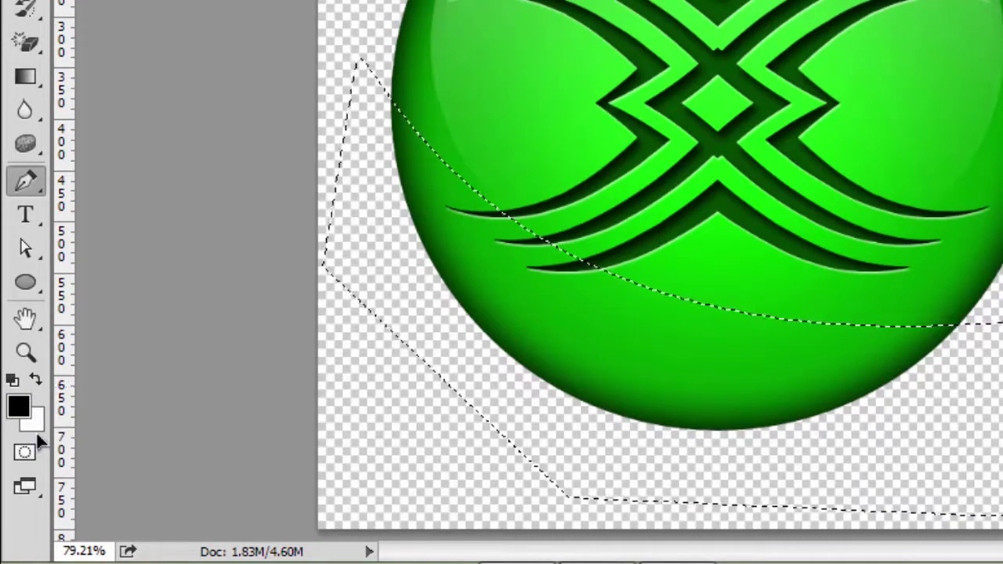
left_click(35, 380)
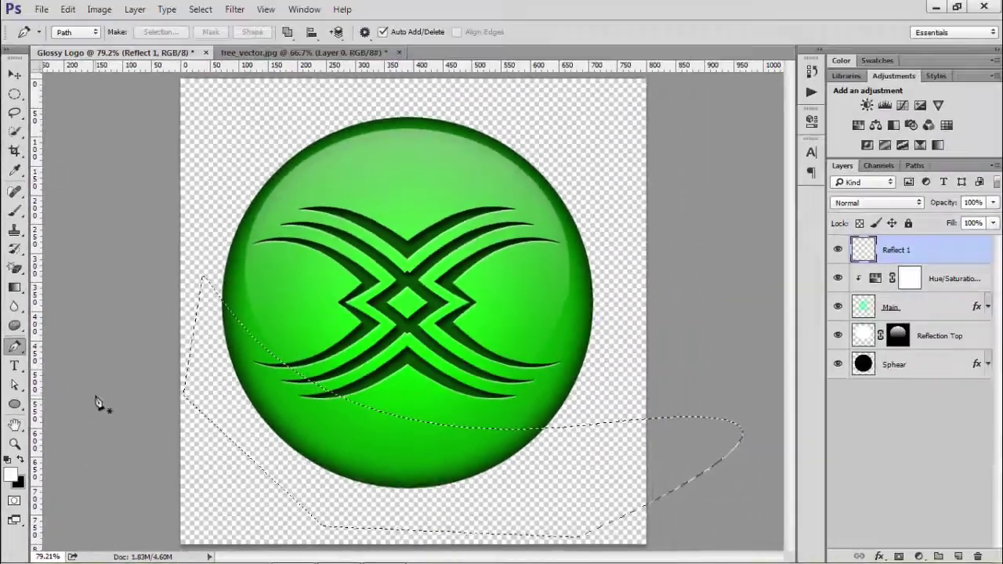
key("alt+BackSpace")
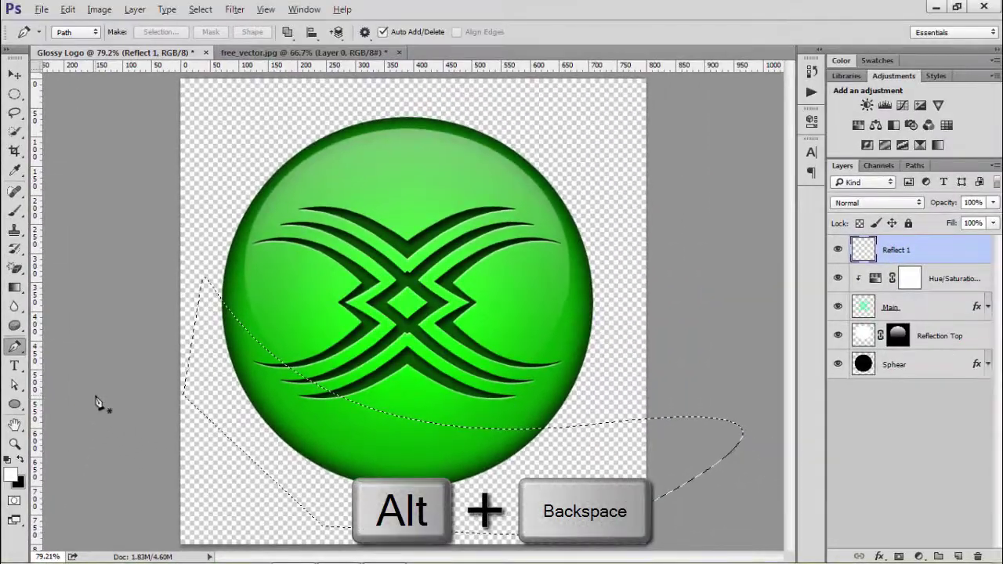
key("alt+BackSpace")
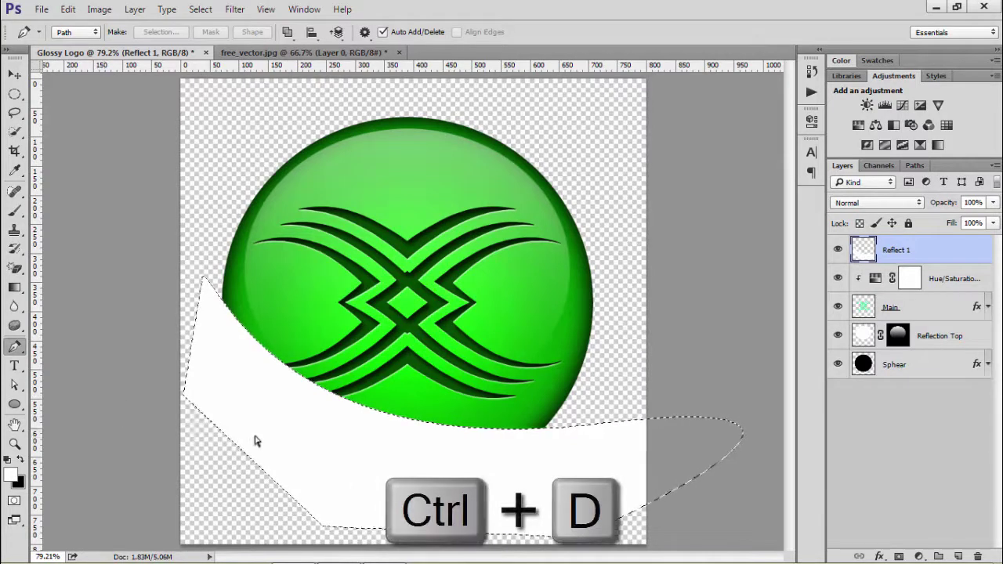
key("ctrl+d")
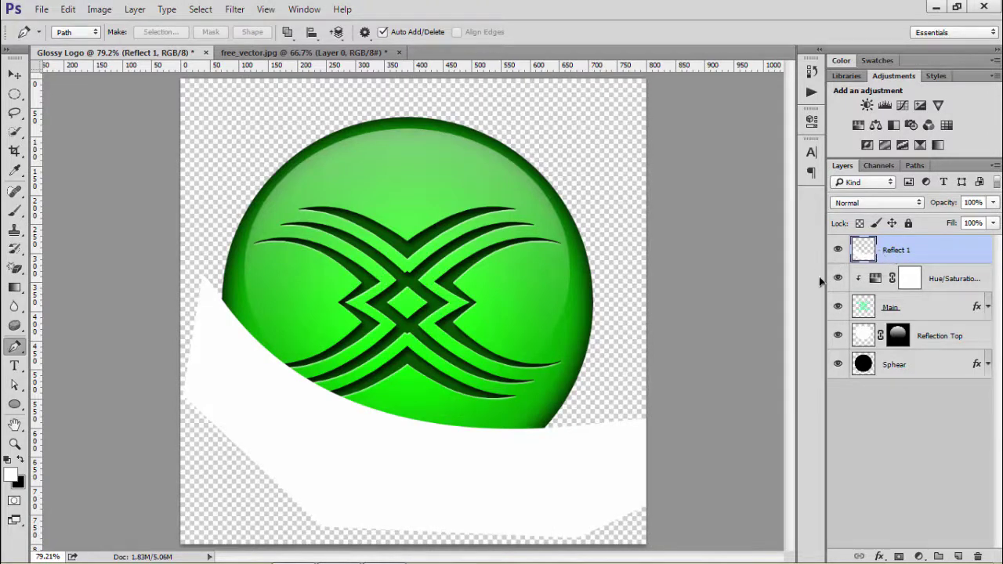
- Cut the white area inside the Sphear layer's outline to a new layer and delete the leftover Reflect 1 layer
left_click(863, 365, "ctrl")
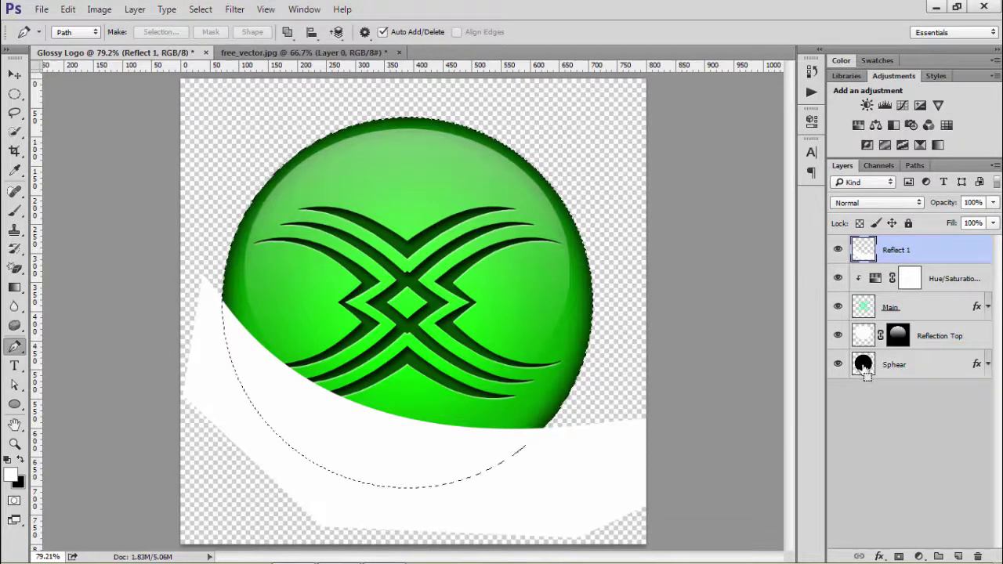
key("ctrl+shift+j")
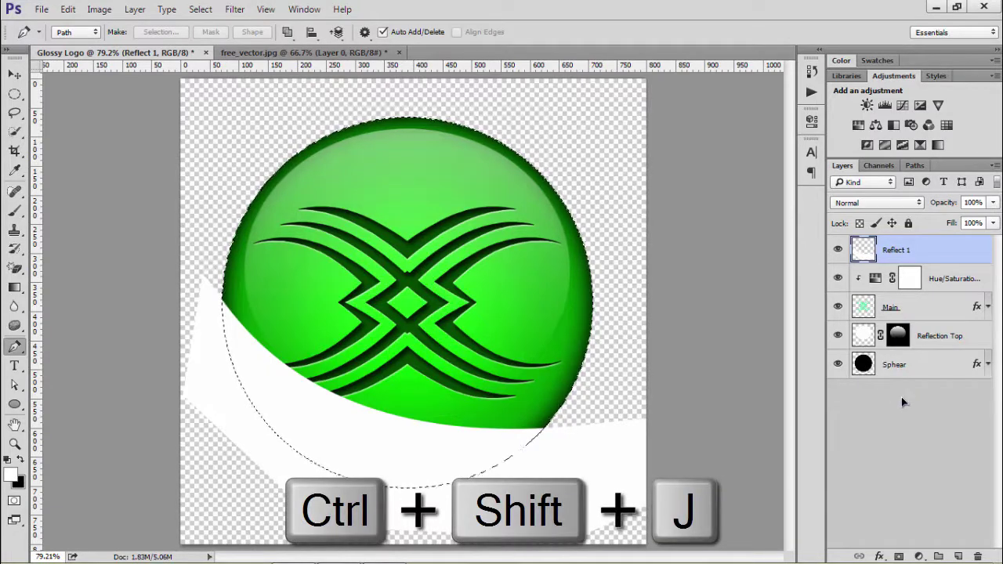
key("ctrl+shift+j")
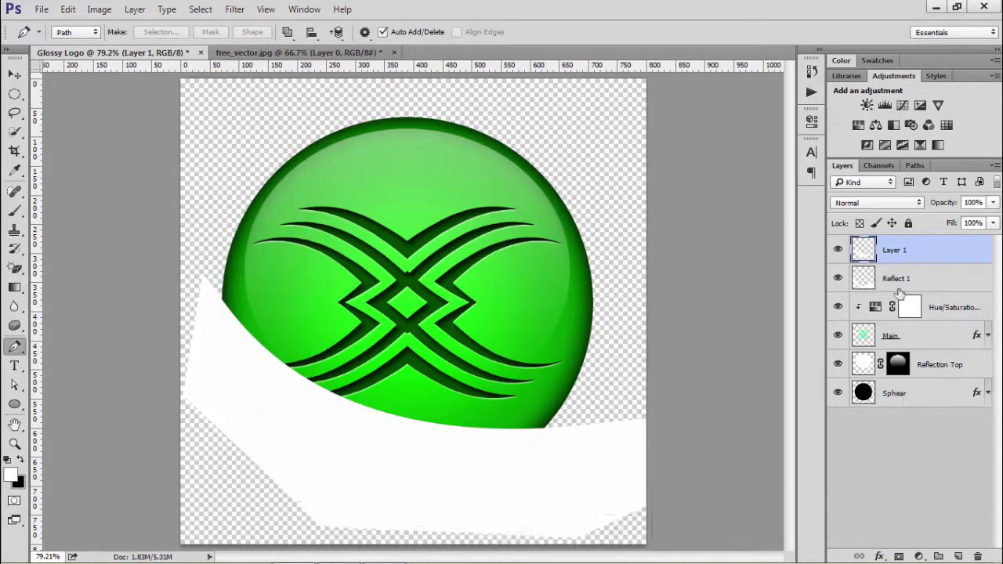
left_click(908, 279)
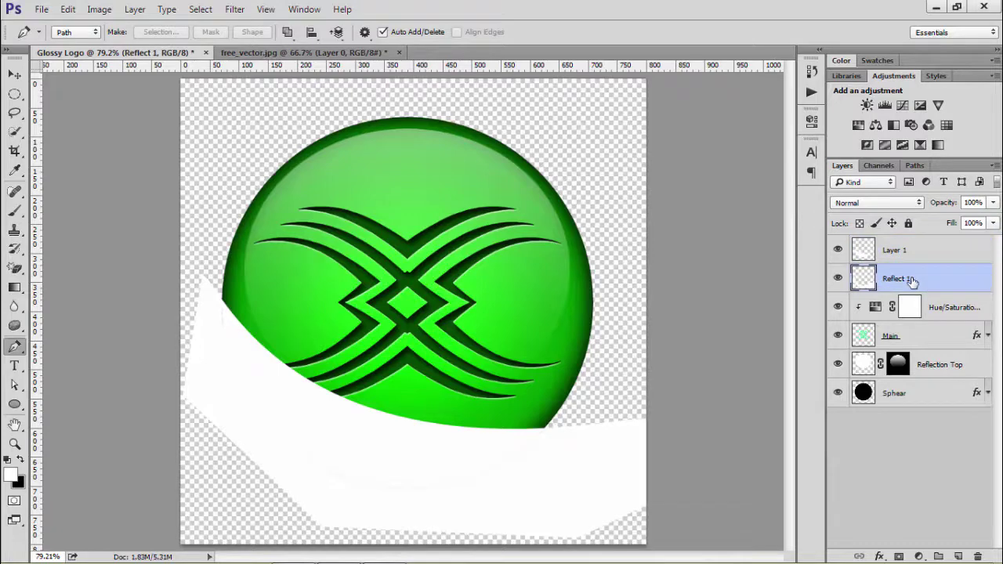
key("Delete")
- Rename the layer holding the cut-out white shape as Reflect 1
left_click(909, 251)
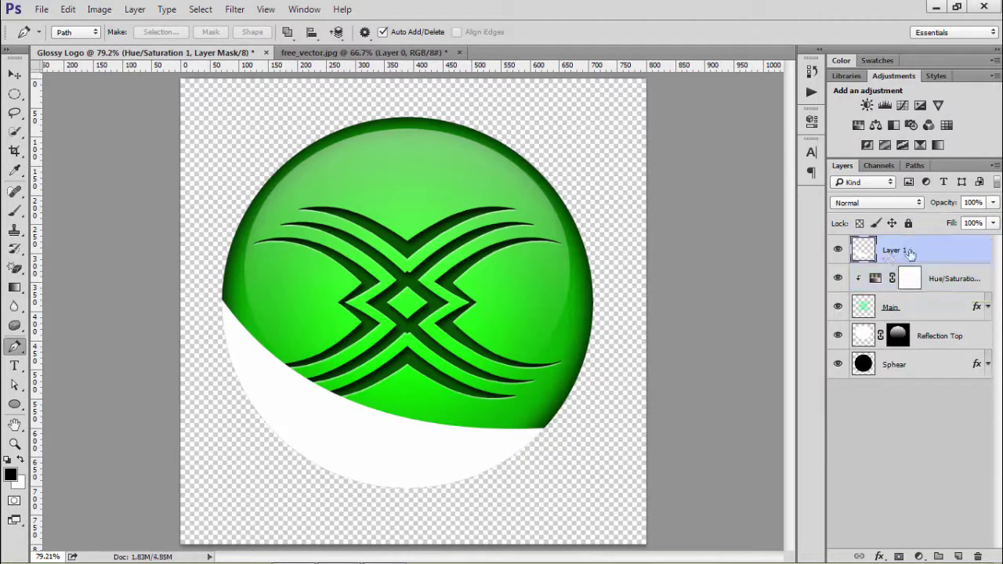
double_click(896, 251)
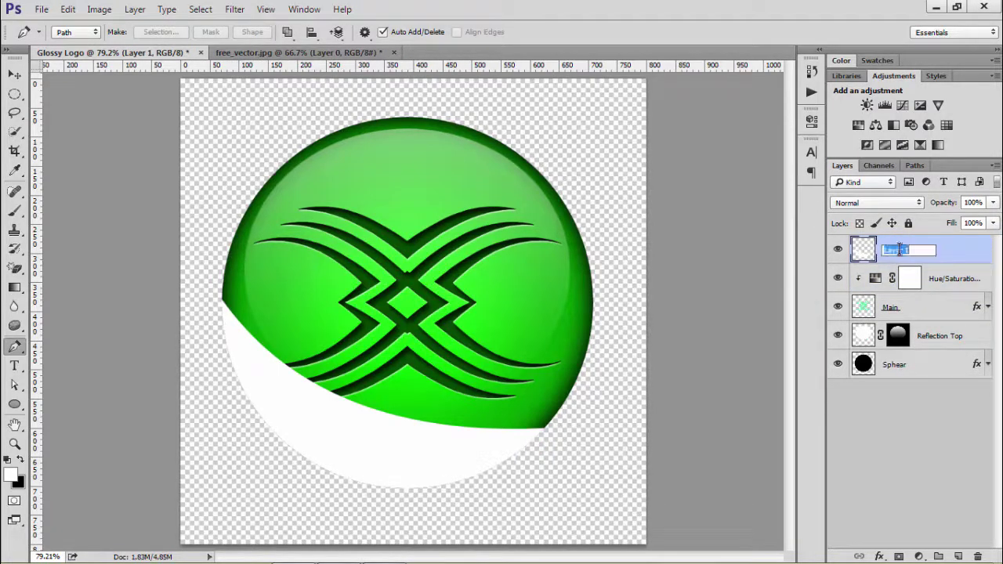
key("Caps_Lock")
type("R")
key("Caps_Lock")
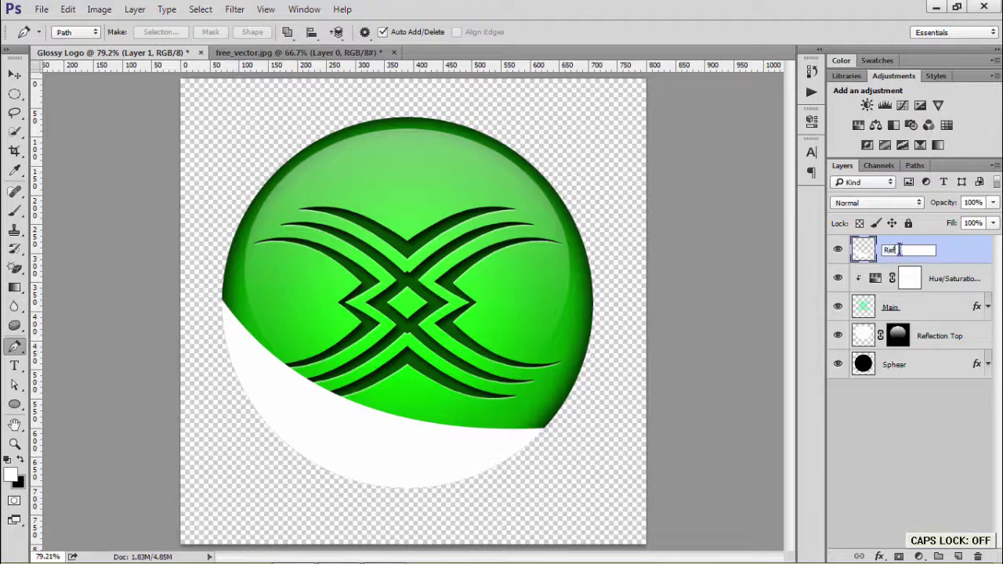
type("eflect 1")
key("Return")
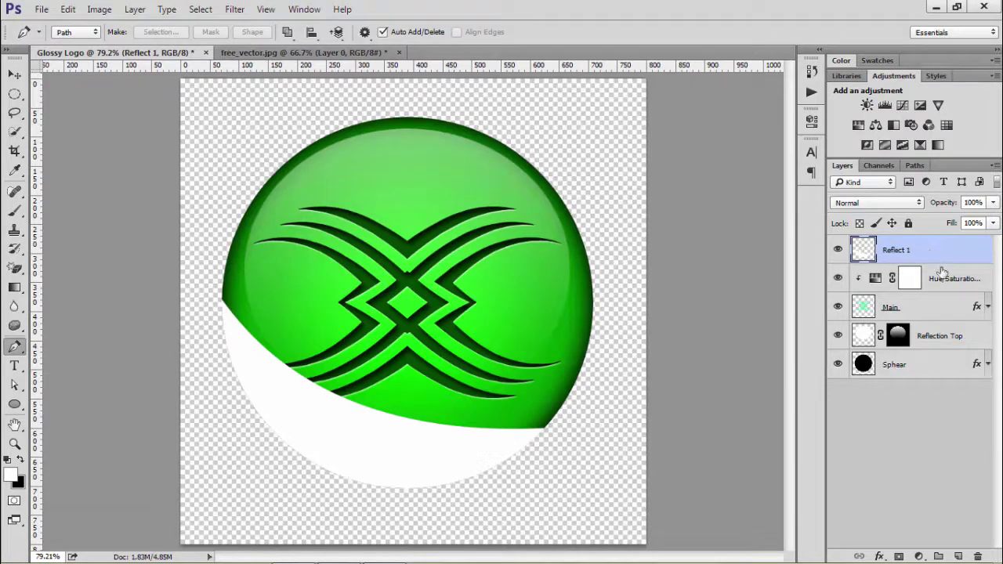
- Add a new layer above Reflect 1 and hide Reflect 1
left_click(957, 557)
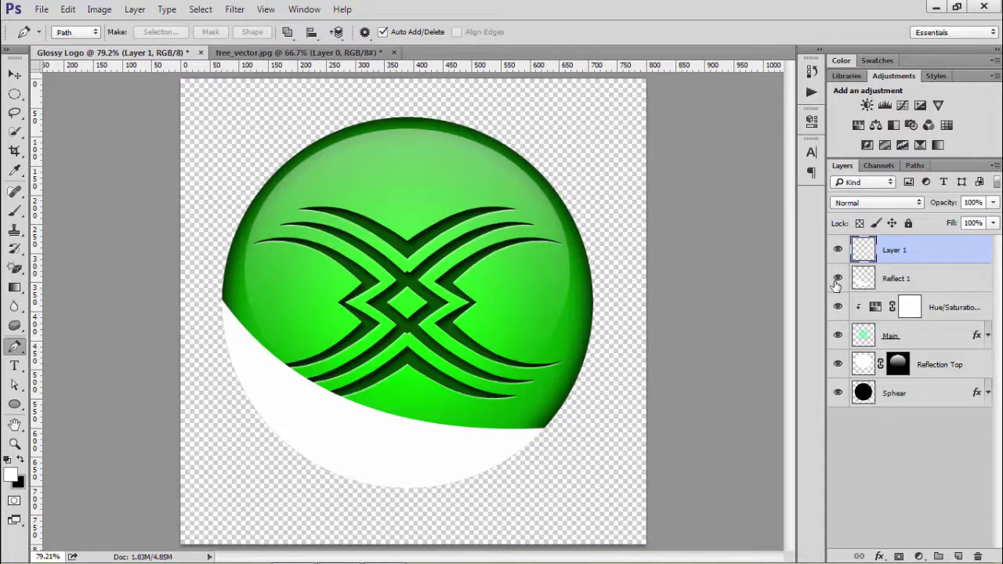
left_click(837, 279)
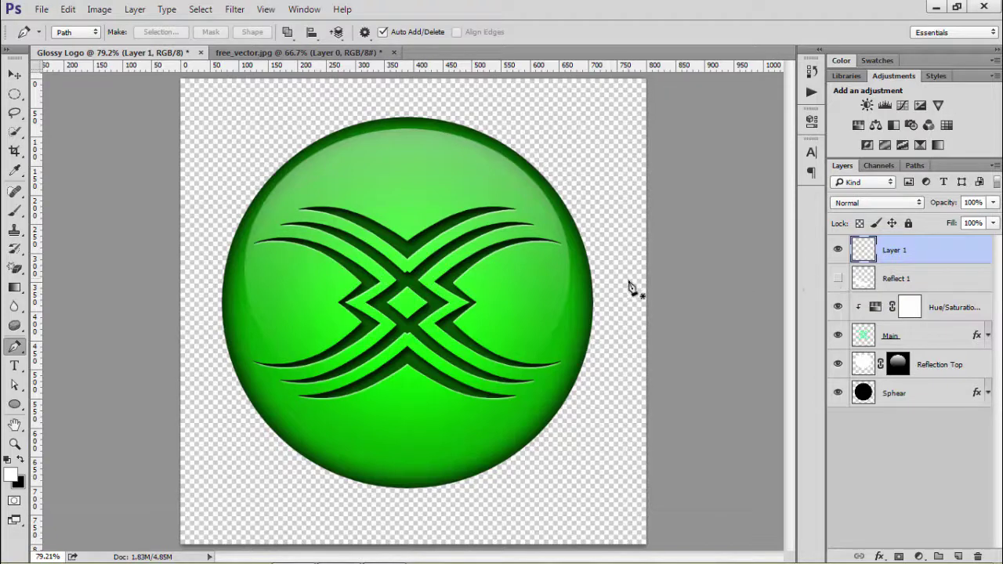
- Draw a sagging Pen path from outside the sphere's right edge to beyond its lower-left edge, and shift its starting point slightly down
left_click(639, 313)
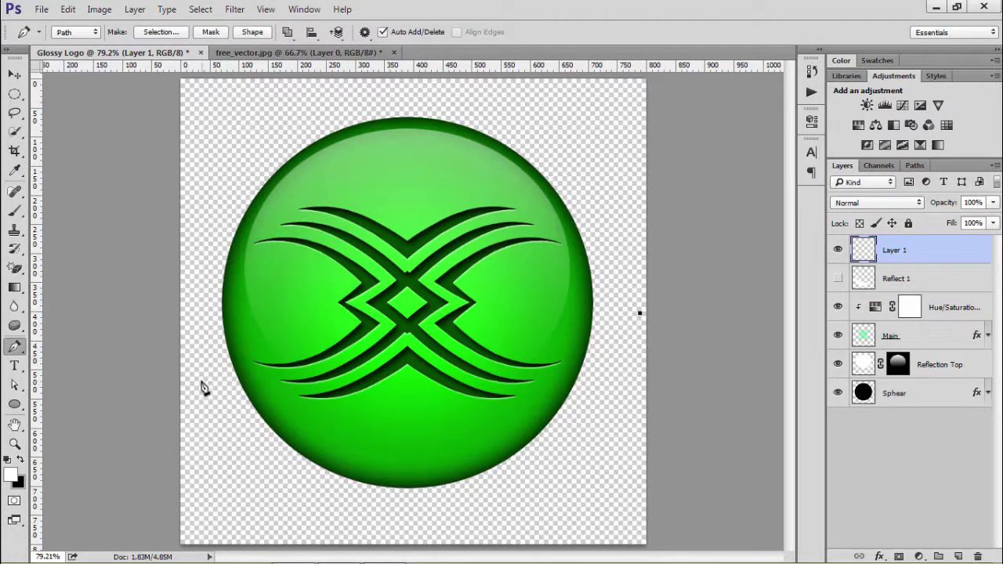
left_click(201, 382)
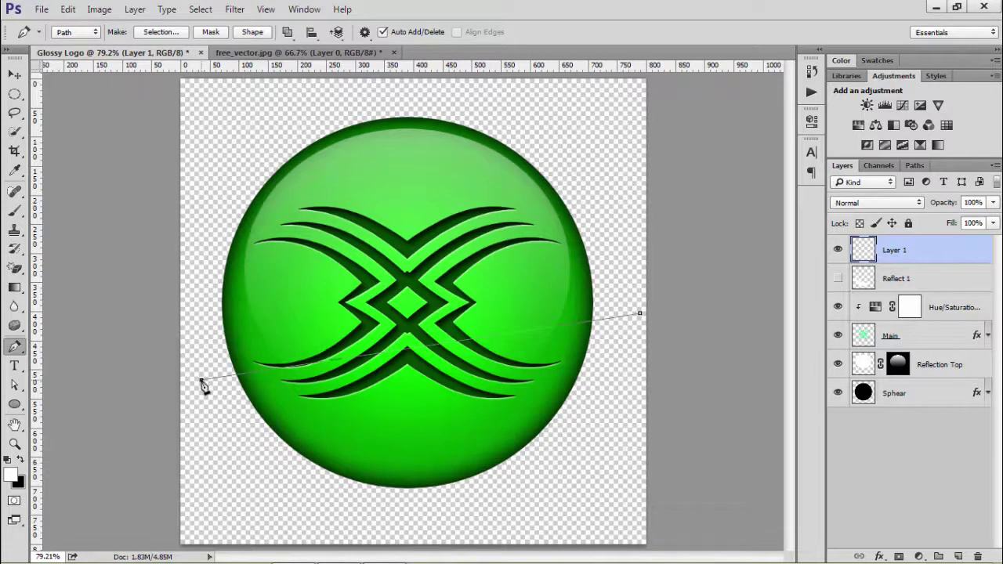
left_click_drag(201, 383, 50, 235)
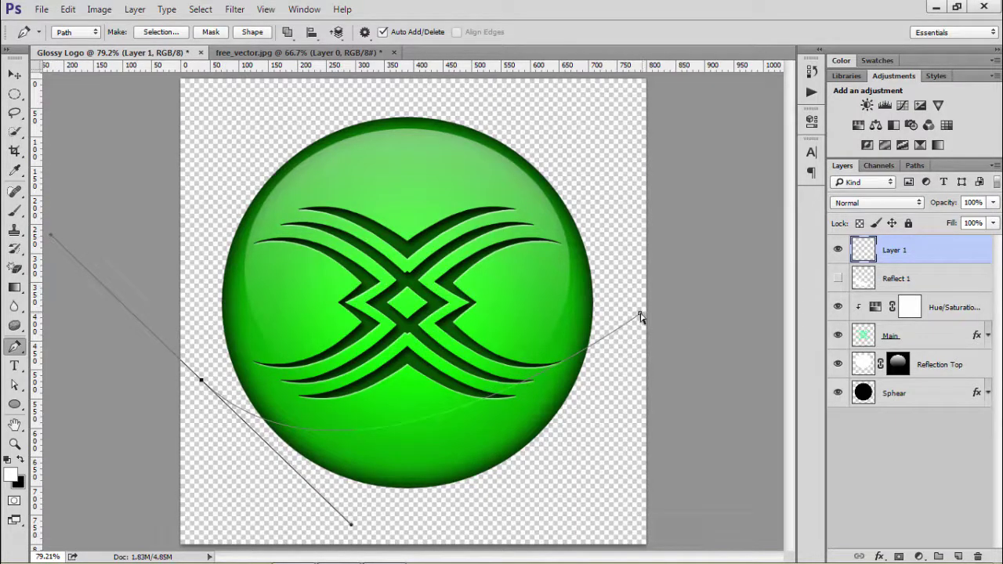
mouse_move(639, 314)
left_mouse_down()
mouse_move(629, 325)
mouse_move(640, 318)
mouse_move(642, 329)
left_mouse_up()
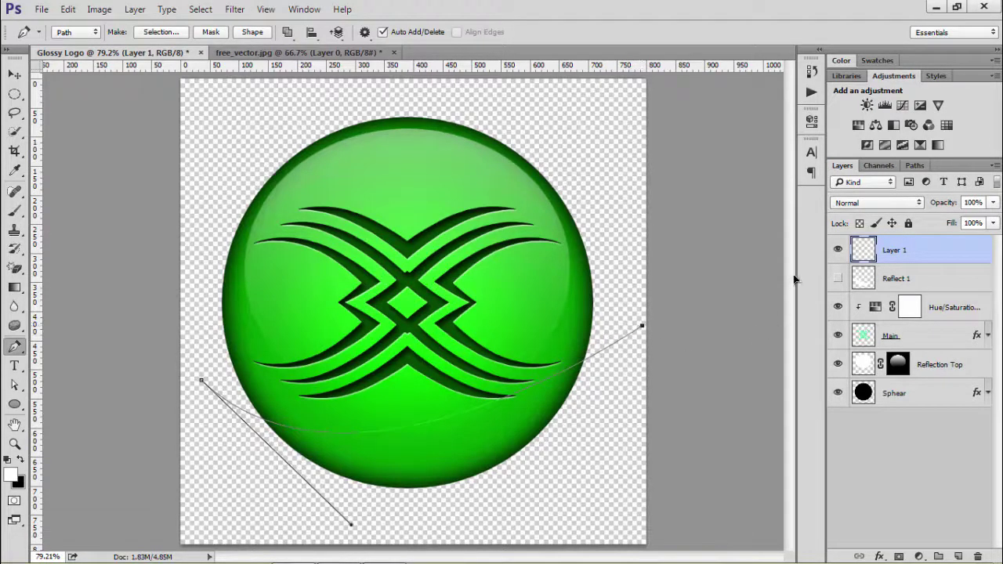
- Move the path's right end point up and inward, using the temporarily shown Reflect 1 shape as a reference
left_click(836, 279)
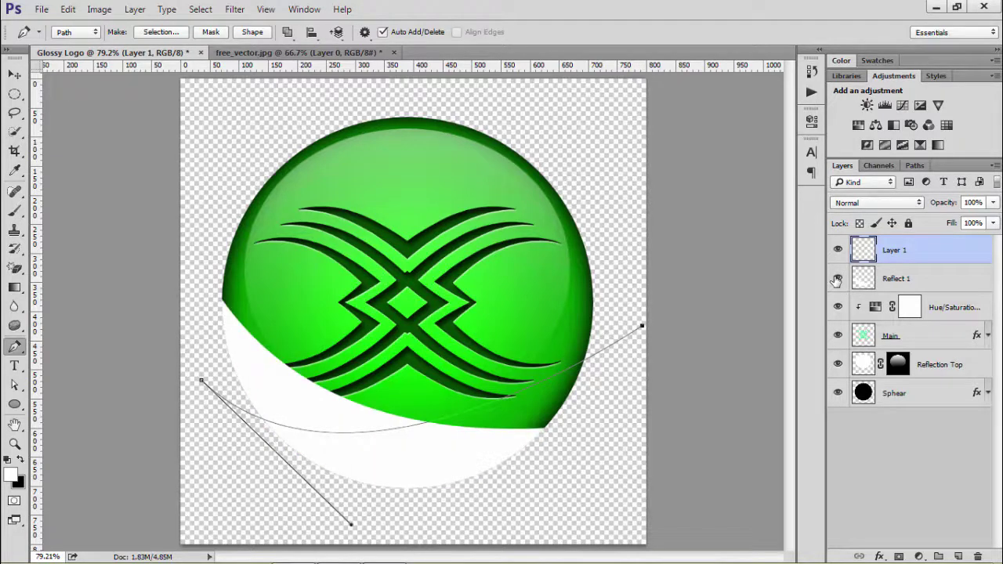
left_click(836, 279)
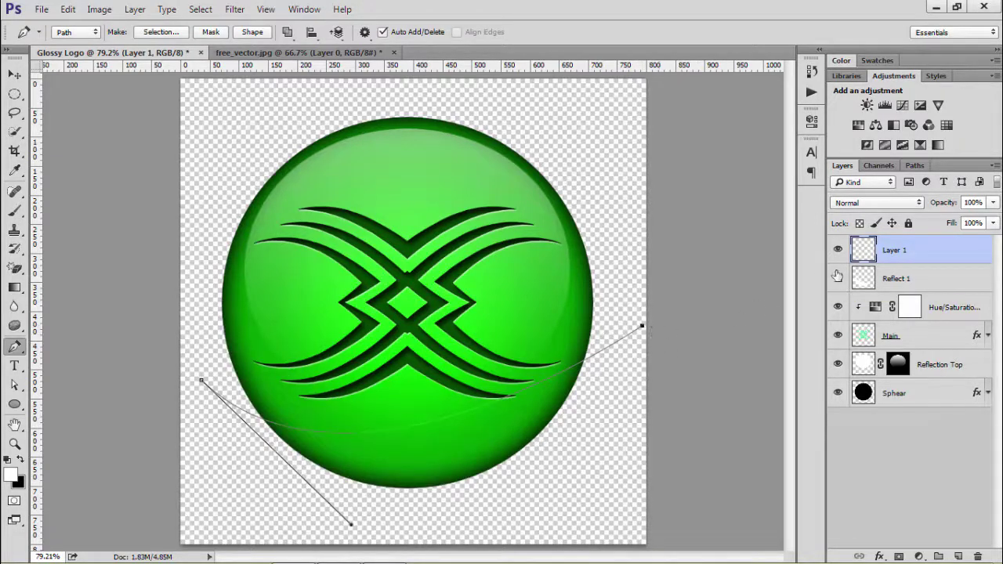
left_click(837, 277)
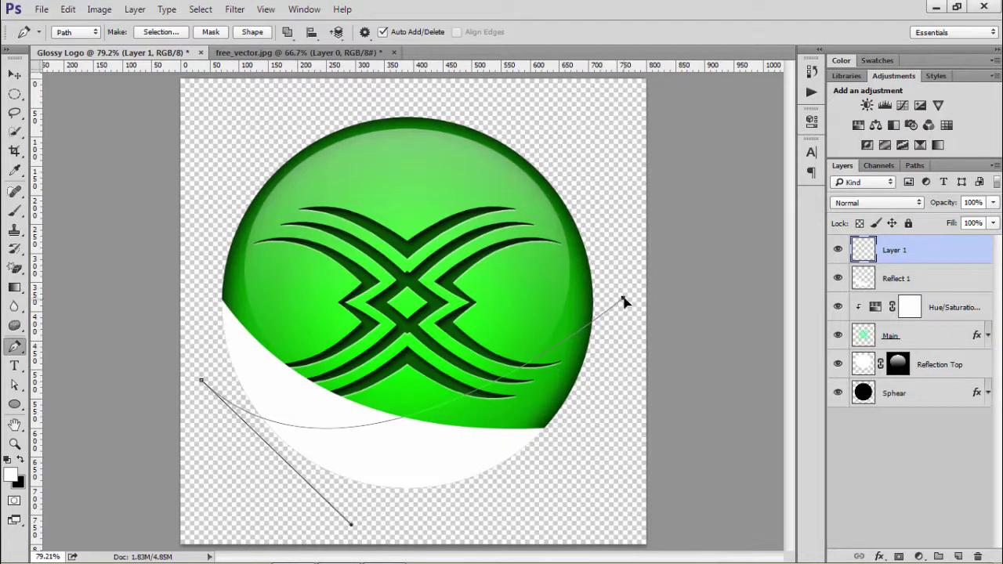
left_click(624, 299)
left_click(837, 278)
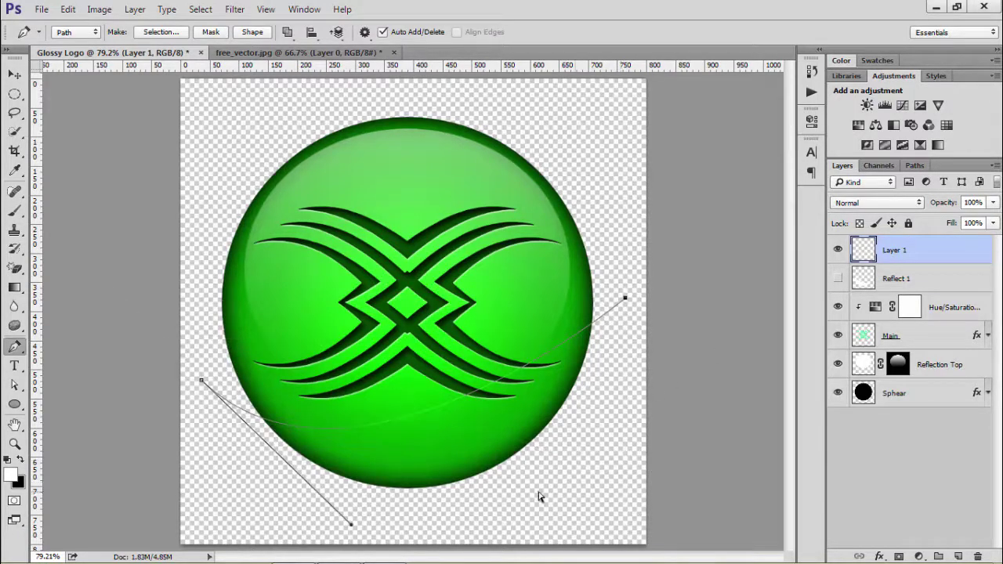
- Close the Pen path around the lower half of the sphere, extending below and outside its bottom edge
left_click_drag(229, 507, 466, 543)
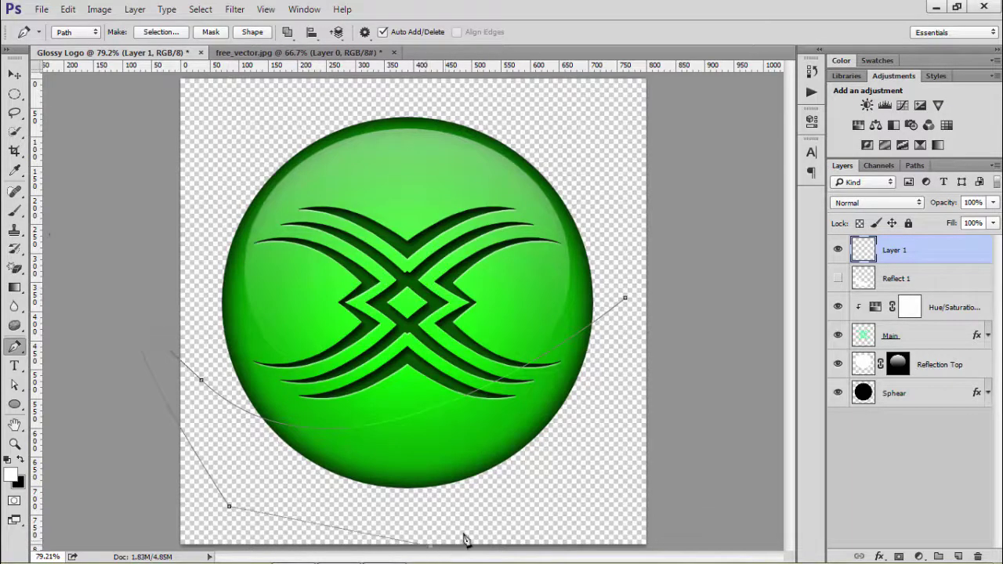
left_click(569, 505)
left_click(625, 298)
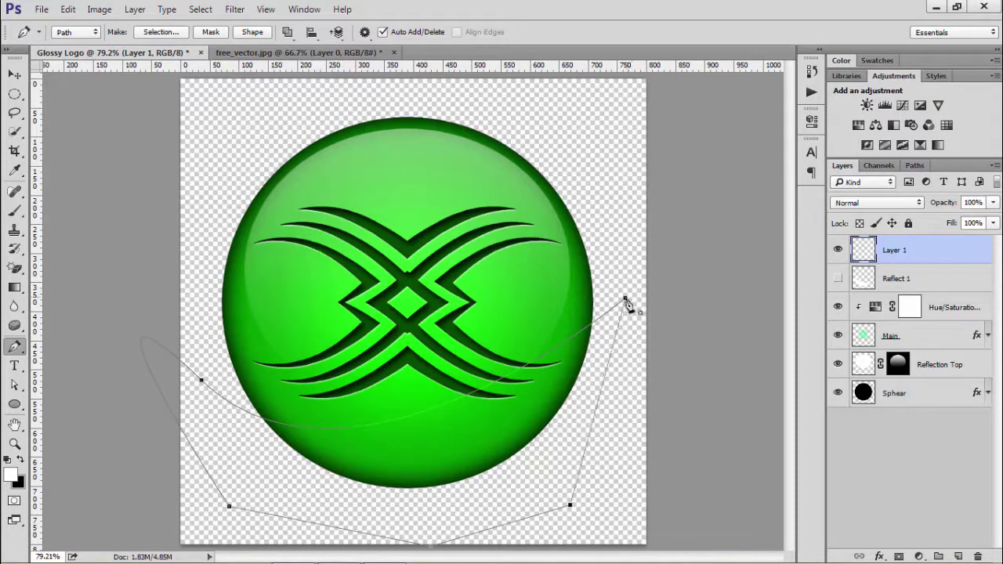
- Convert the closed path into a selection, fill it with white on Layer 1, and deselect
right_click(611, 332)
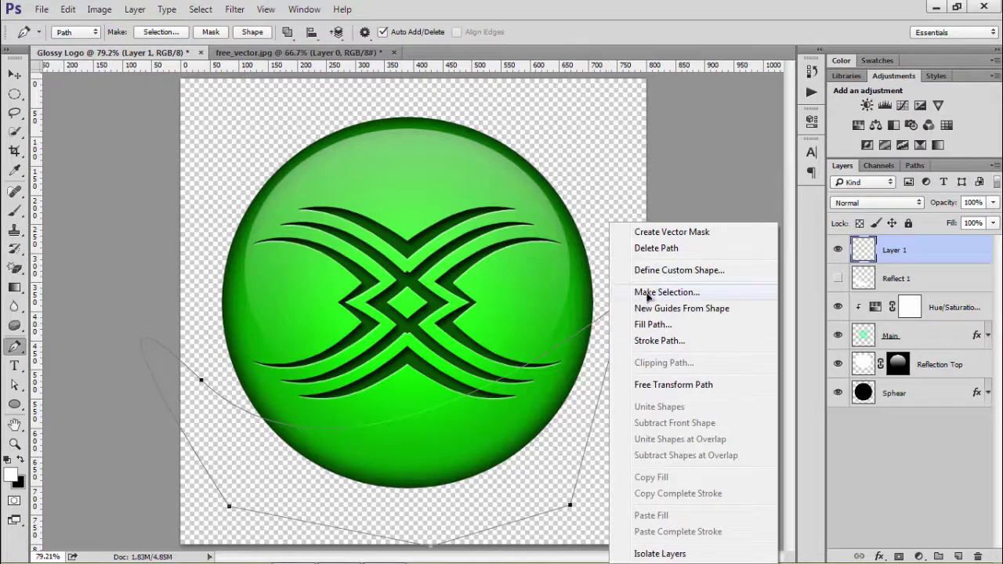
left_click(647, 291)
left_click(578, 152)
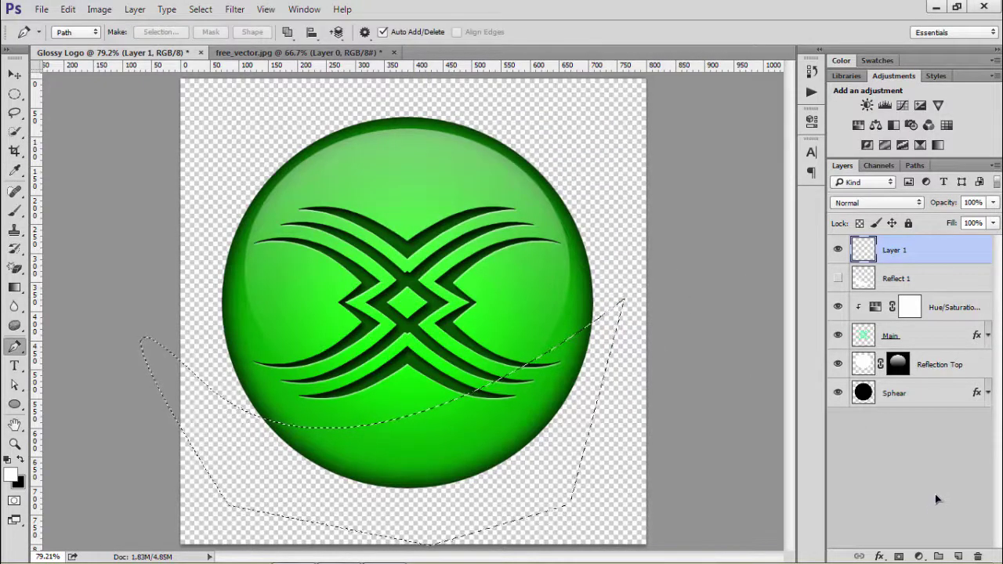
key("alt+BackSpace")
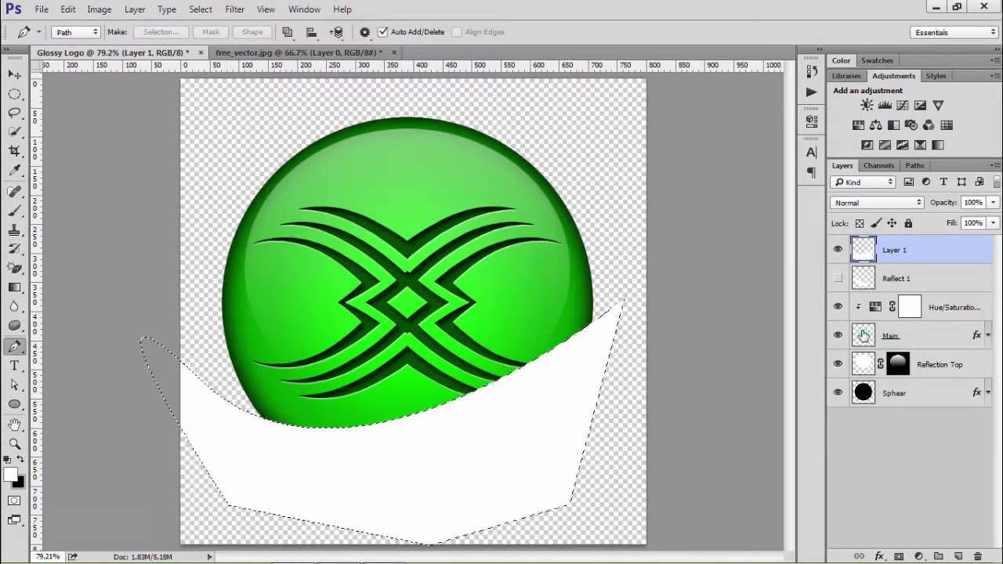
key("ctrl+d")
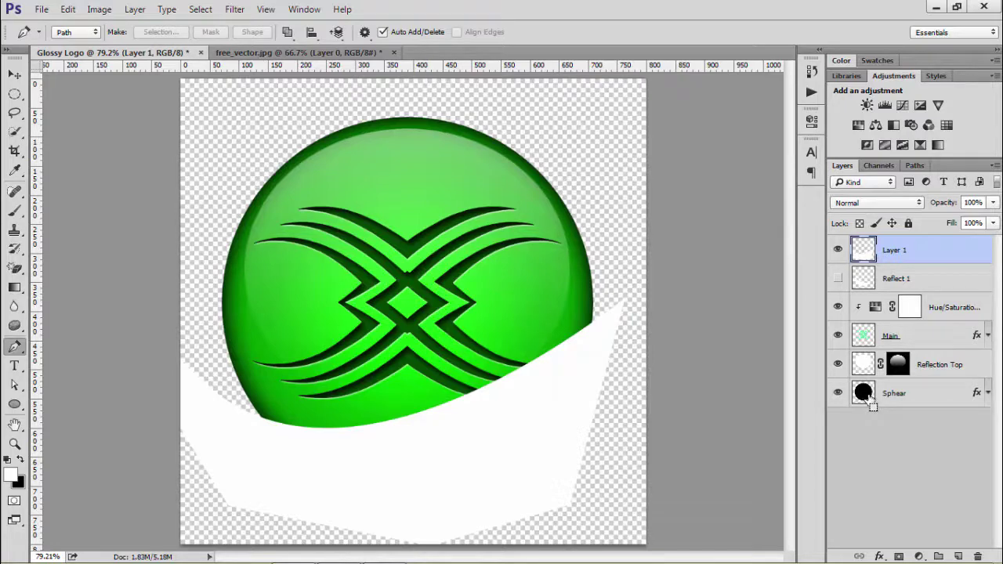
- Copy the part of the white shape inside the Sphear layer's outline to a new layer, and delete the original Layer 1
left_click(864, 397, "ctrl")
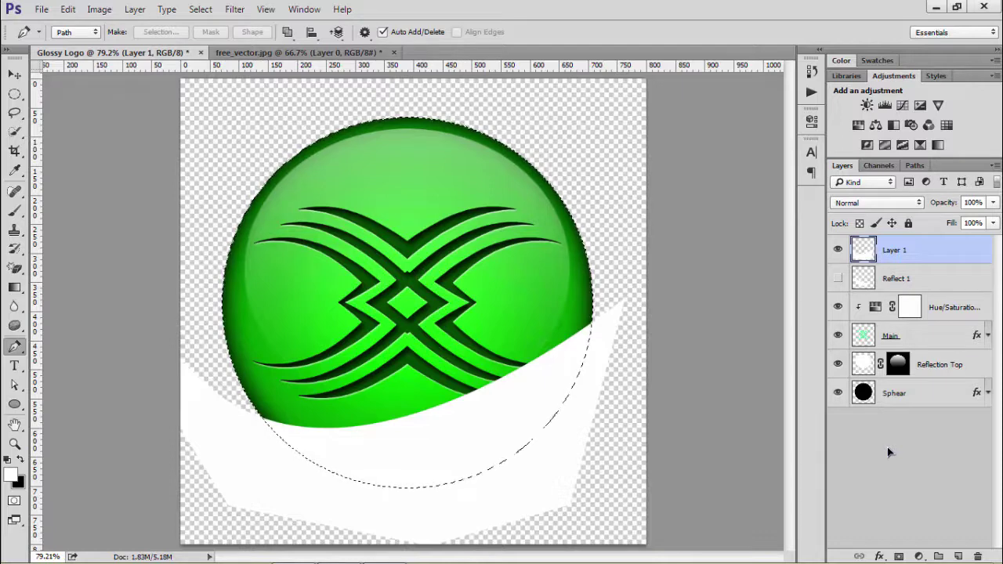
key("ctrl+shift+alt+n")
key("ctrl+d")
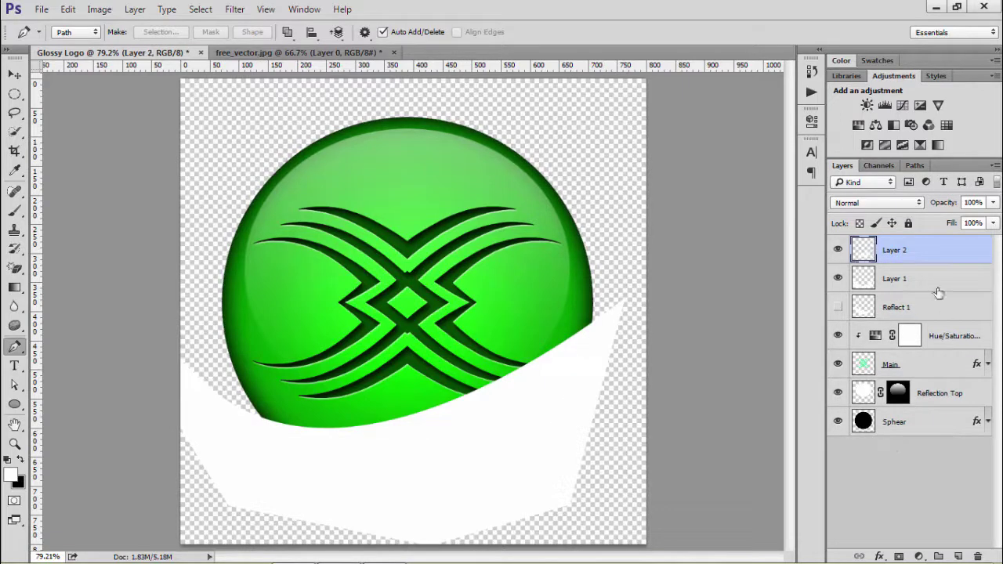
left_click_drag(936, 291, 977, 556)
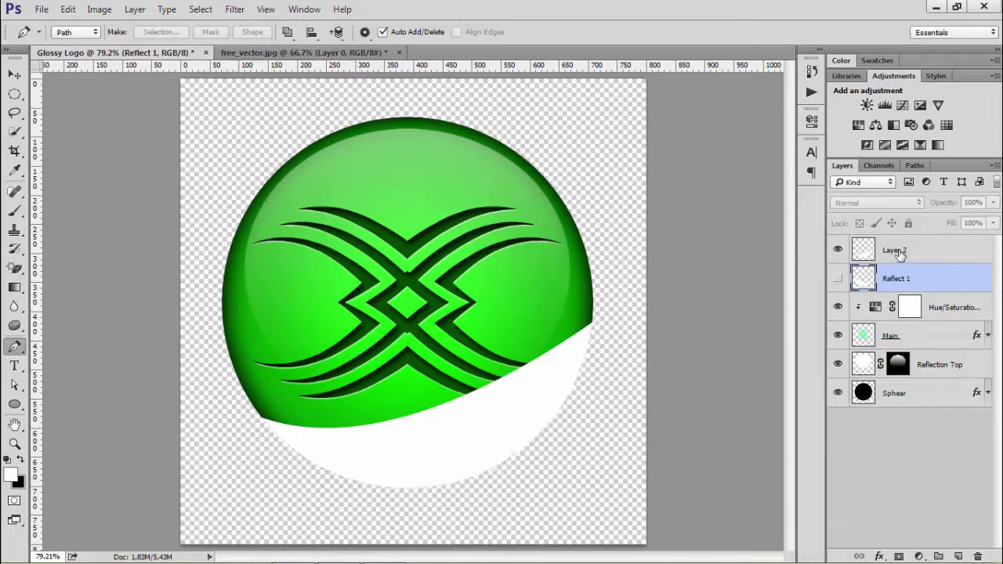
- Rename the layer with the newly cut-out white shape as Reflect 2
left_click(900, 254)
double_click(893, 250)
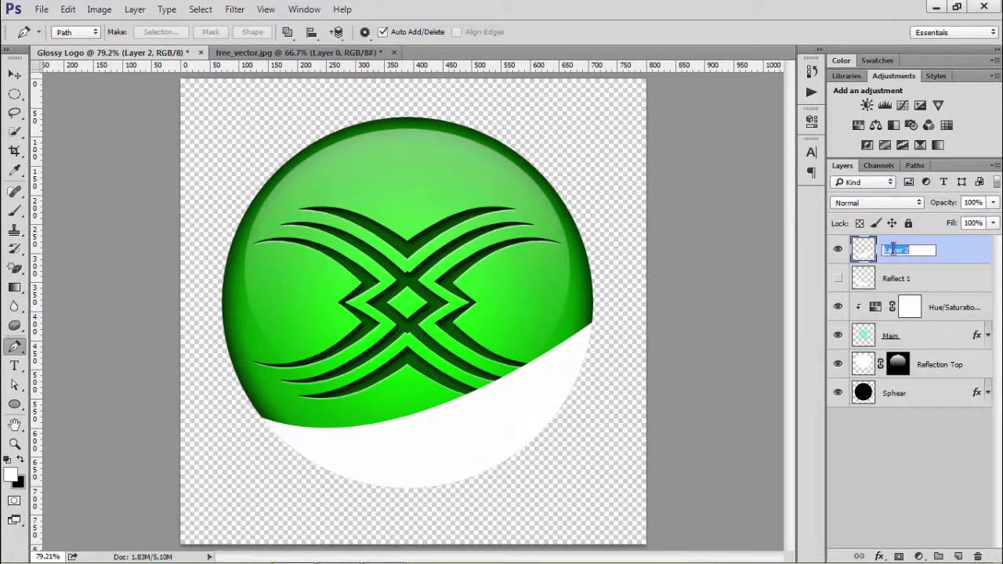
key("Caps_Lock")
type("Re")
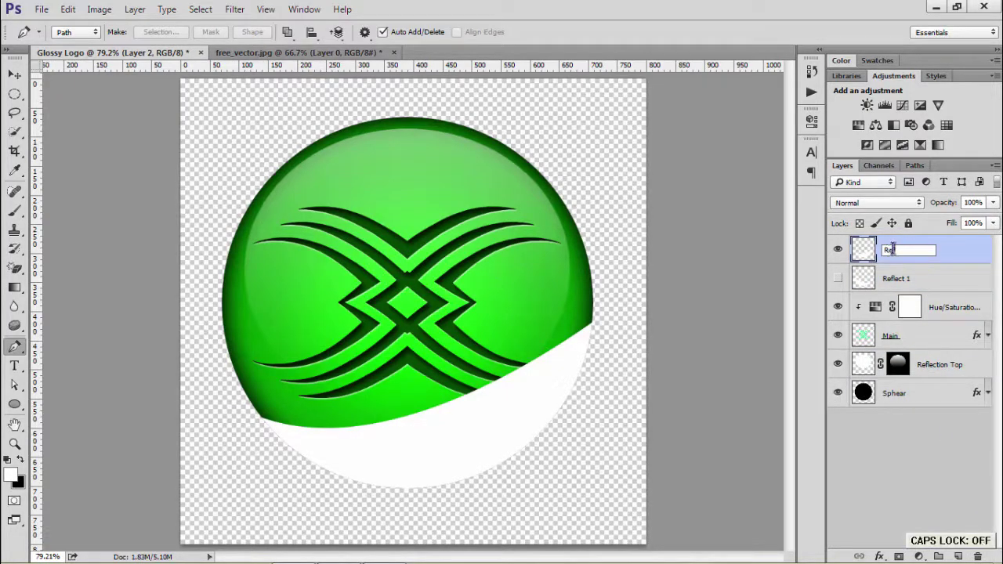
type("flect 2")
key("Return")
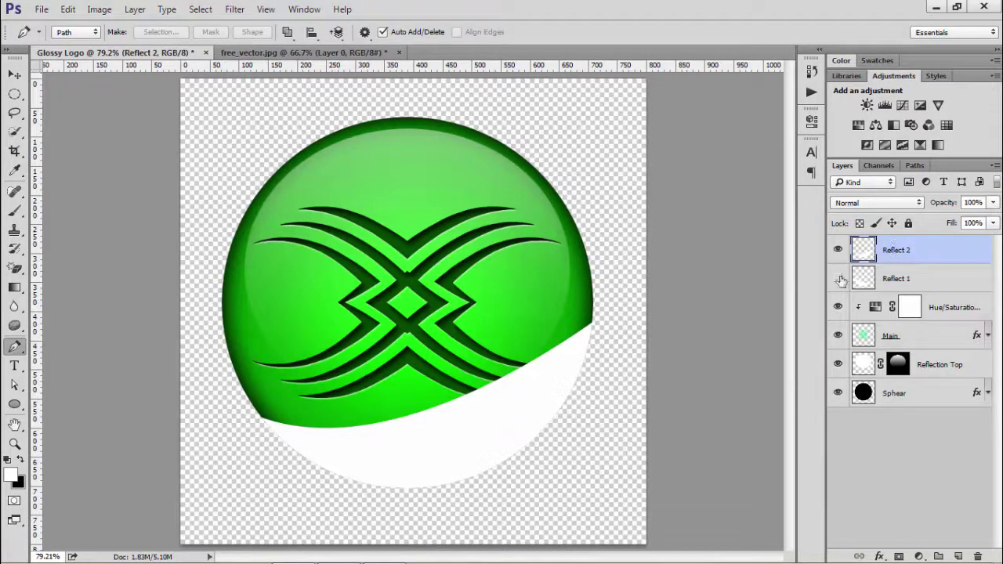
- Compare Reflect 2 with the briefly shown Reflect 1, and set Reflect 2's opacity to 20%
left_click(838, 279)
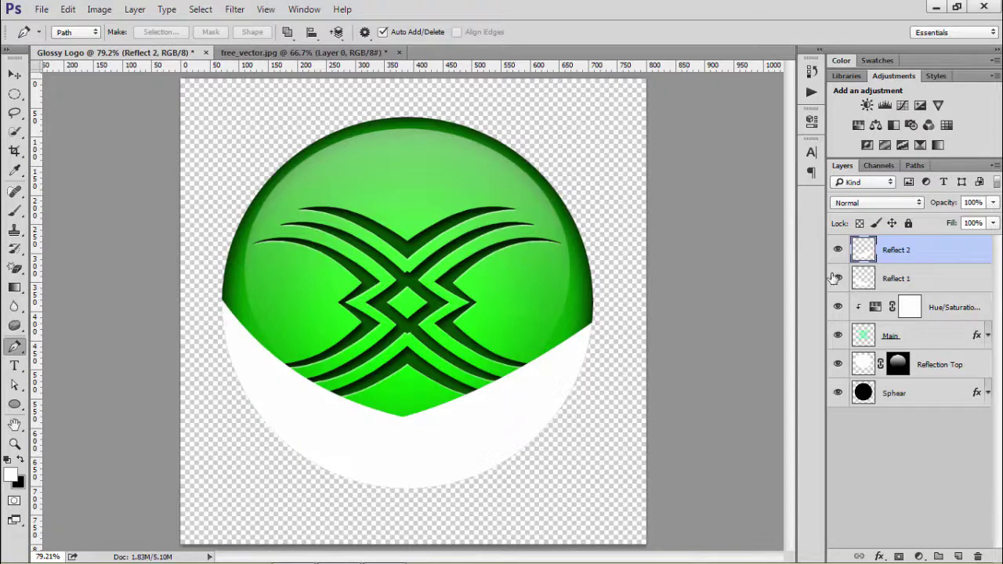
left_click(837, 278)
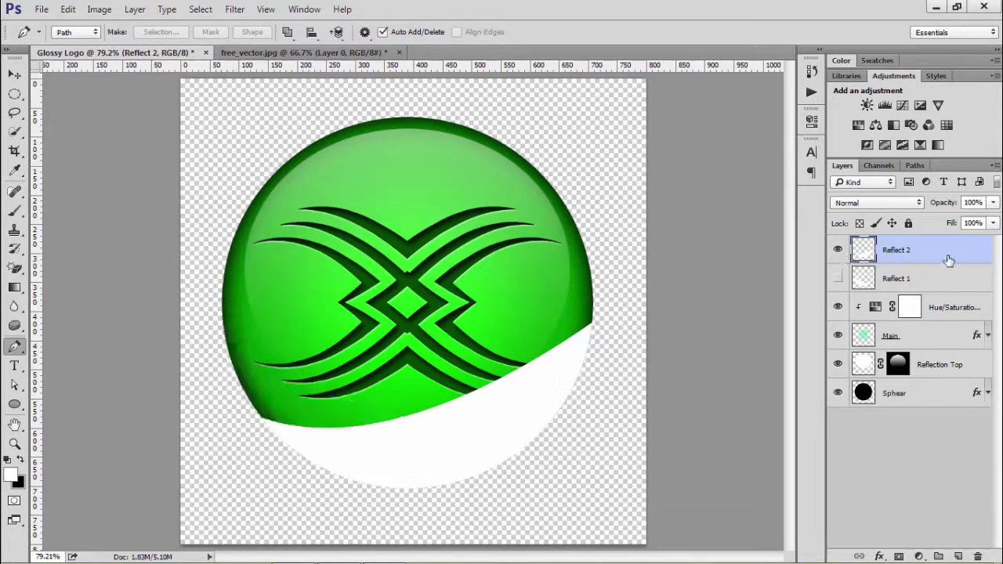
left_click_drag(948, 205, 891, 206)
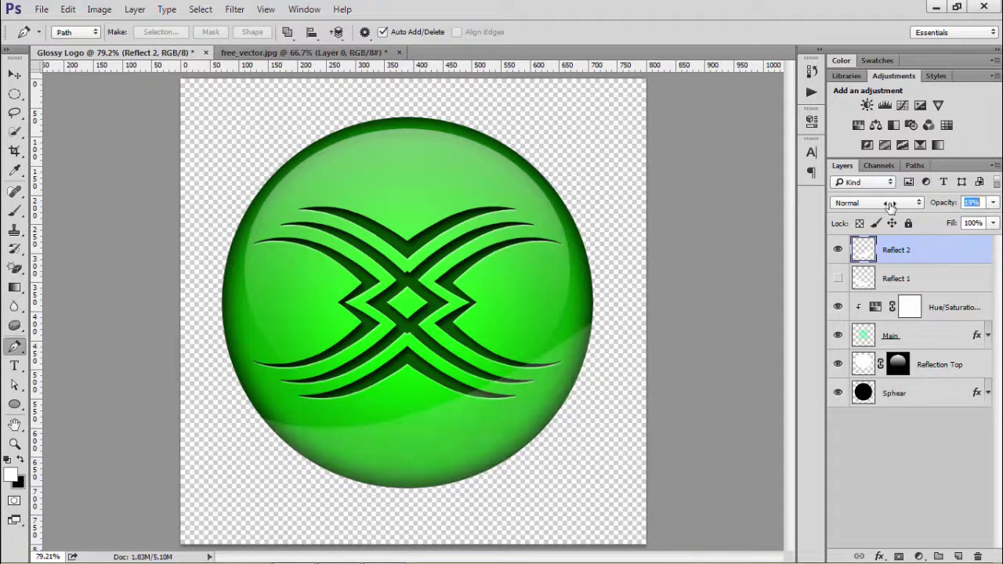
left_click(977, 203)
type("20")
key("Return")
- Show the Reflect 1 layer and lower its opacity until it is a faint translucent reflection
left_click(900, 280)
left_click(837, 278)
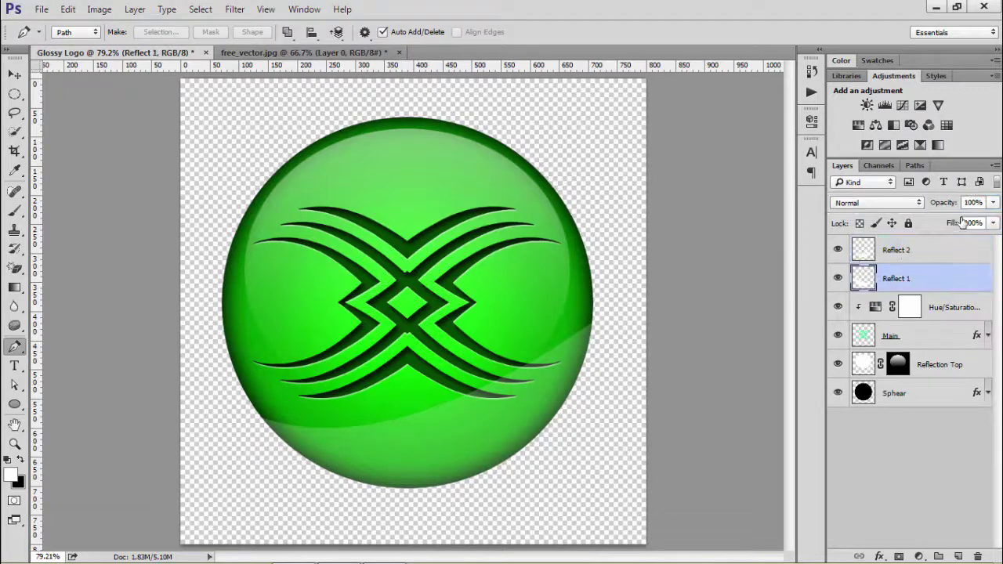
scroll(978, 201, "down", 20)
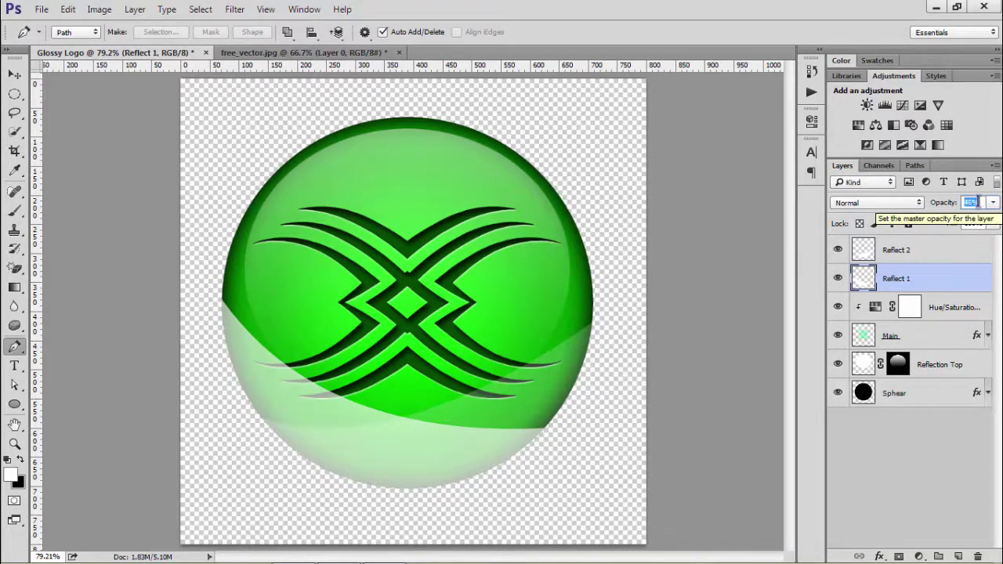
scroll(978, 201, "down", 20)
scroll(977, 202, "down", 11)
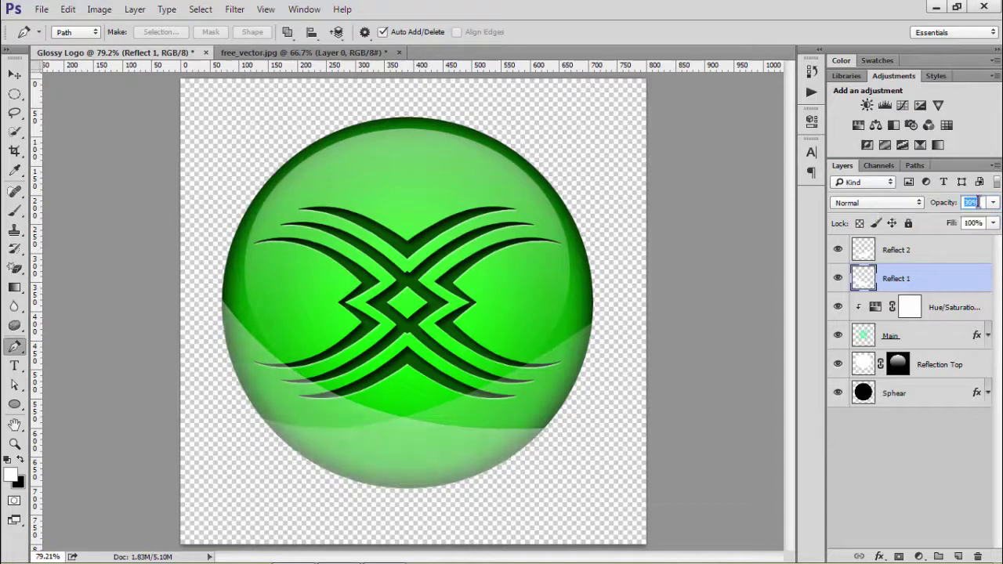
left_click(877, 487)
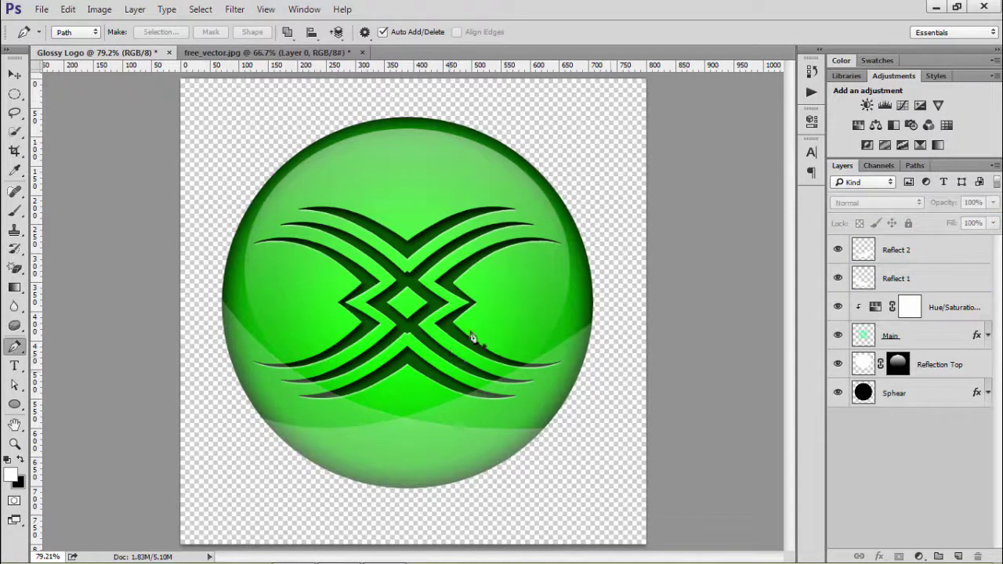
left_click(457, 322)
left_click(14, 73)
scroll(356, 251, "down", 1)
scroll(359, 252, "up", 1)
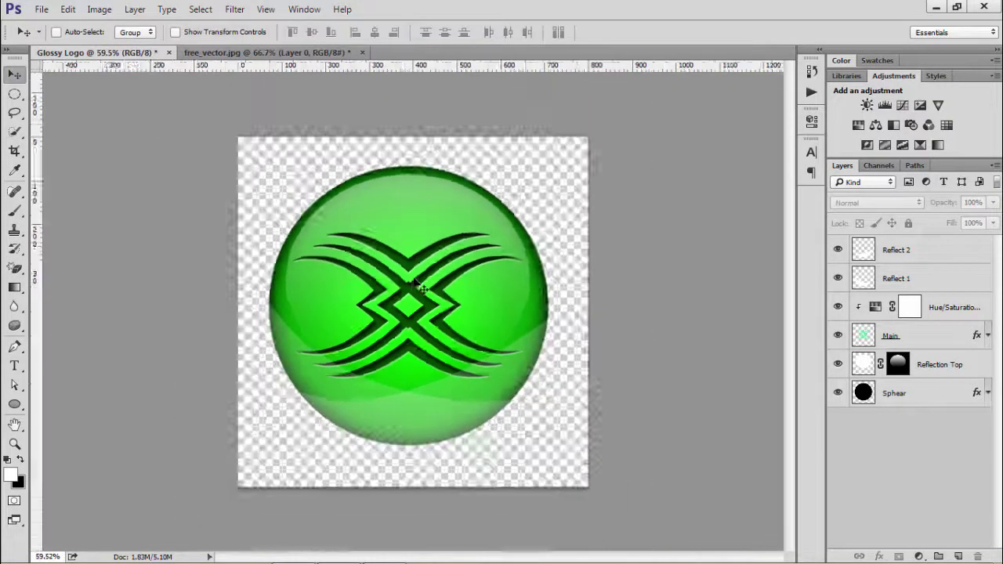
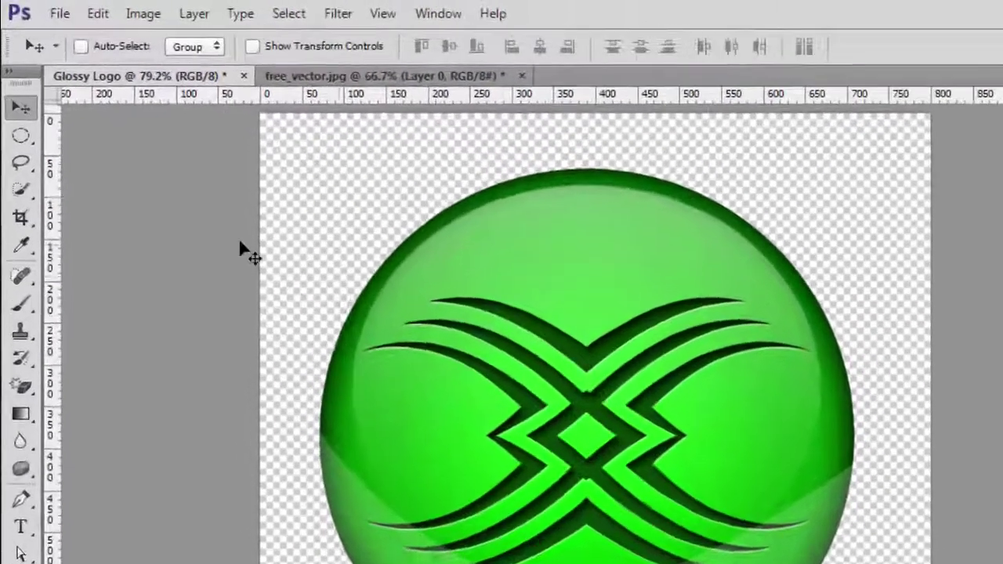
- Add a new layer and fill a small upright elliptical selection with white near the sphere's upper-left edge
left_click(20, 135)
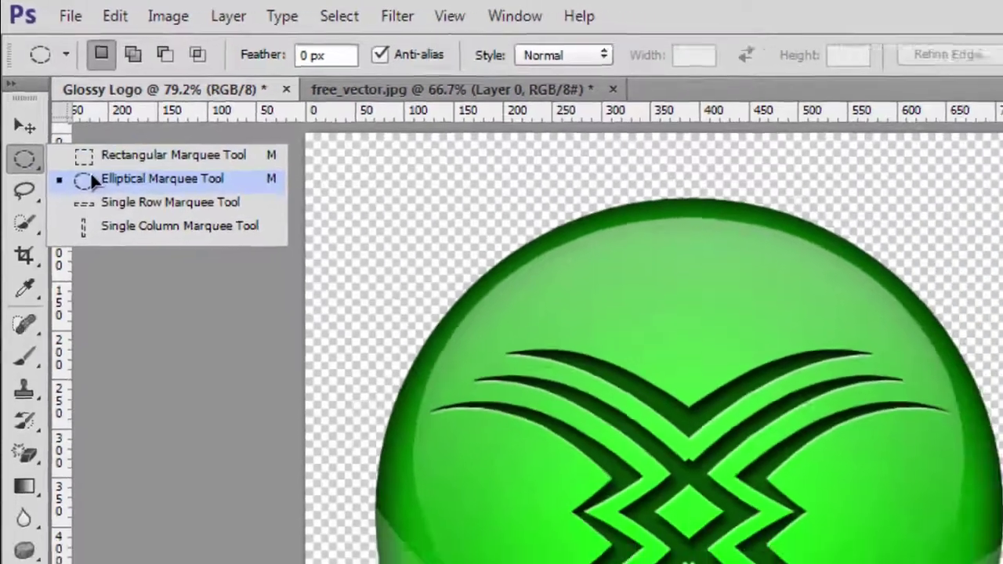
left_click(90, 205)
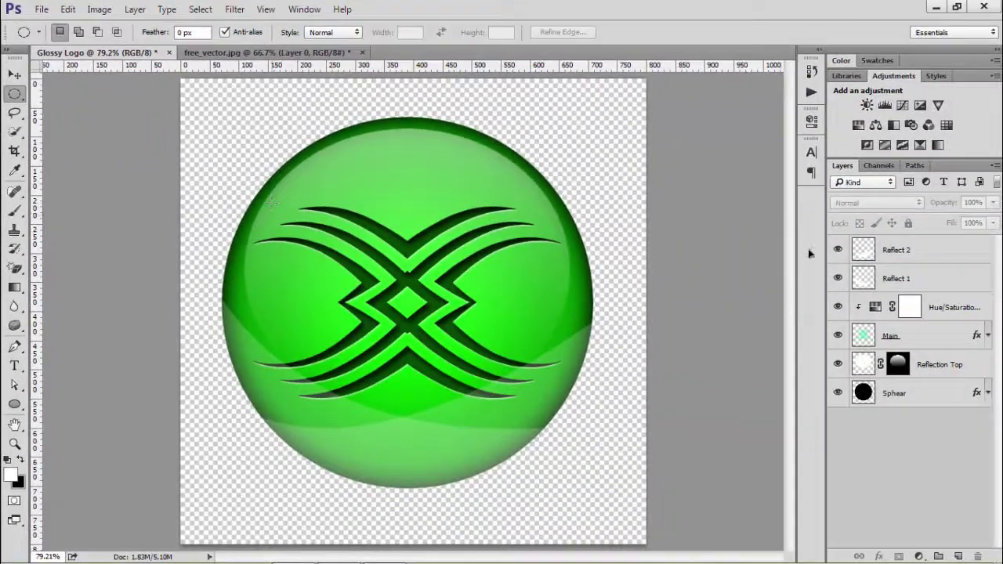
left_click(957, 556)
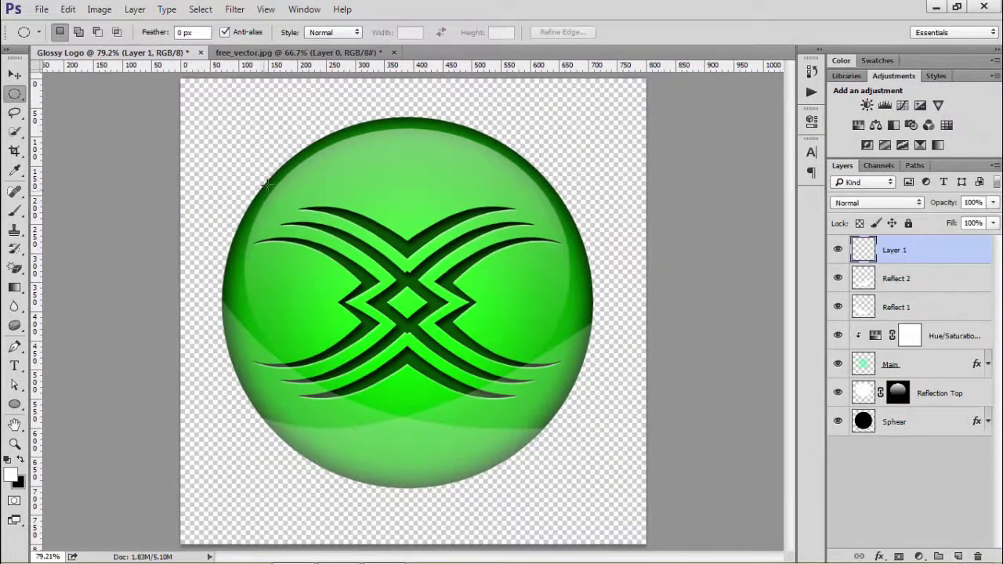
left_click_drag(290, 188, 287, 202)
left_click_drag(19, 100, 94, 102)
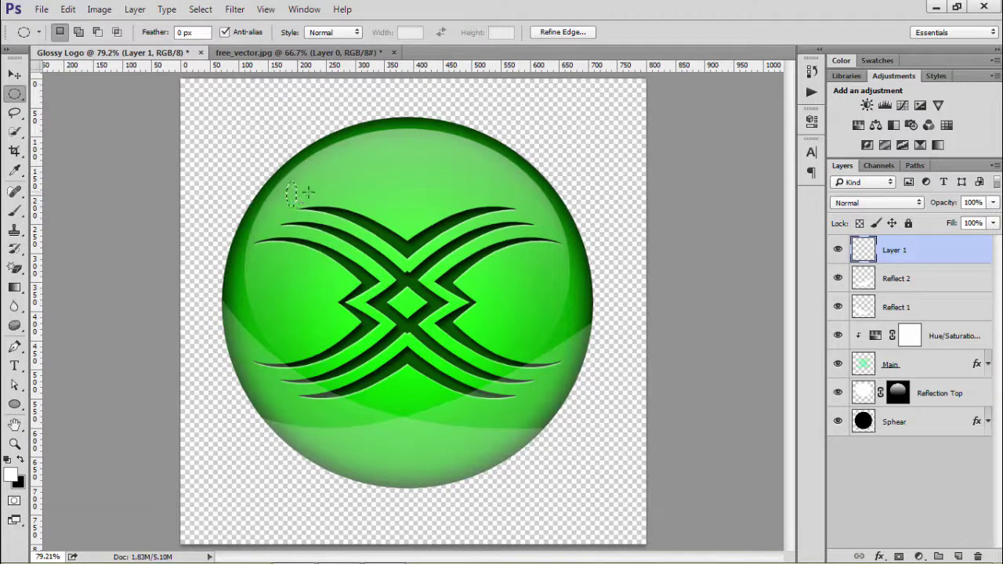
left_click_drag(301, 175, 288, 210)
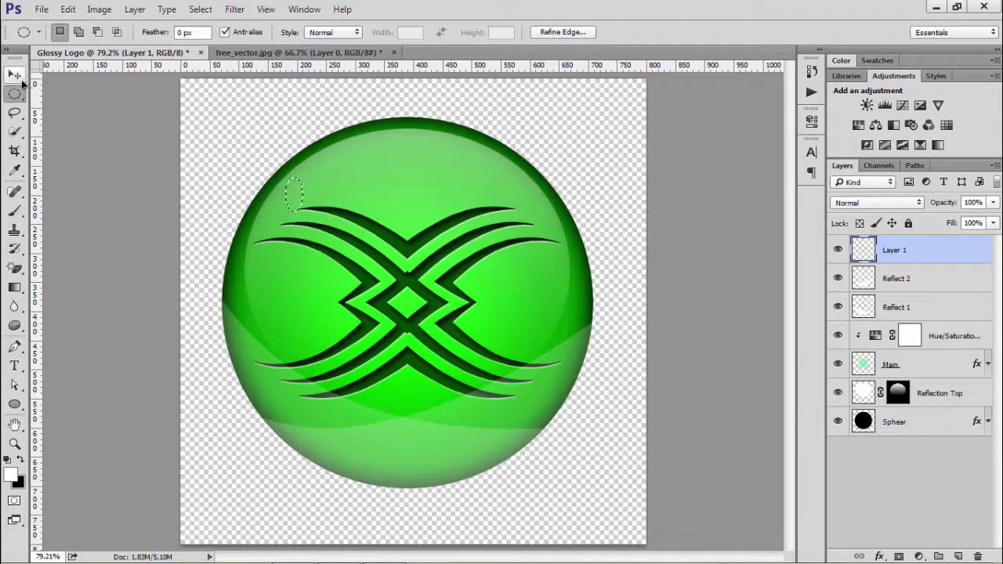
left_click(14, 74)
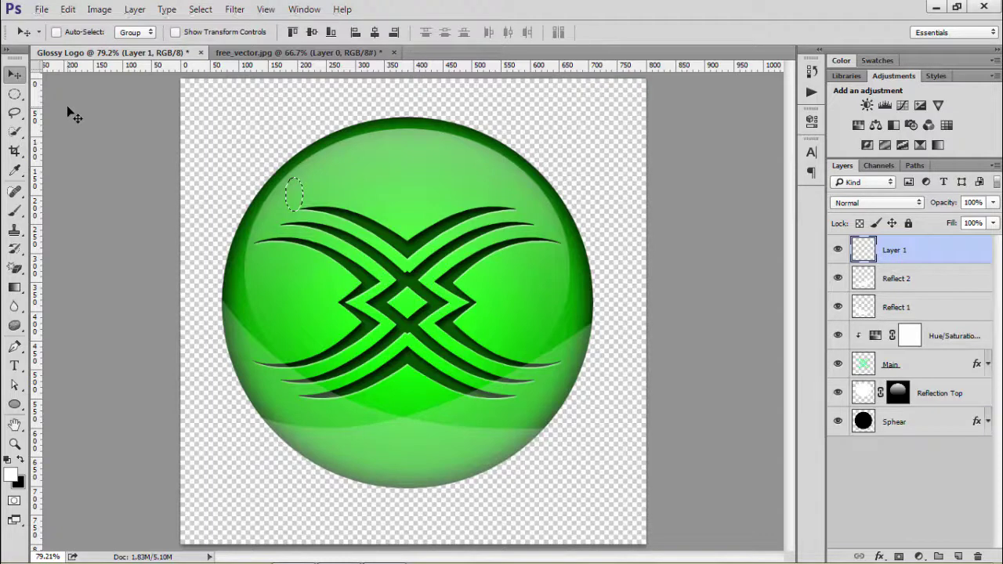
key("alt+BackSpace")
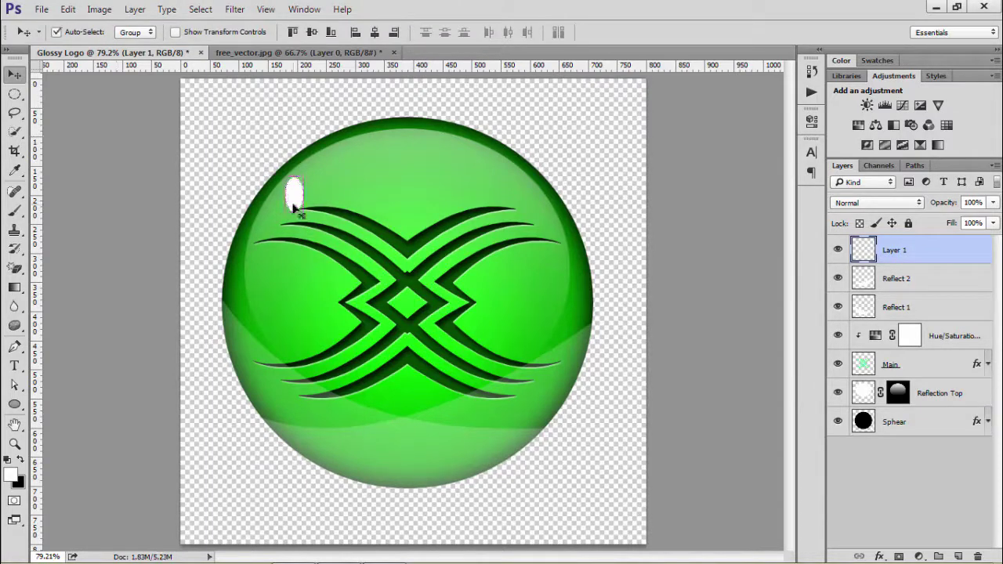
- Rotate the white ellipse about 41° clockwise and narrow it to about 84% width
key("ctrl+t")
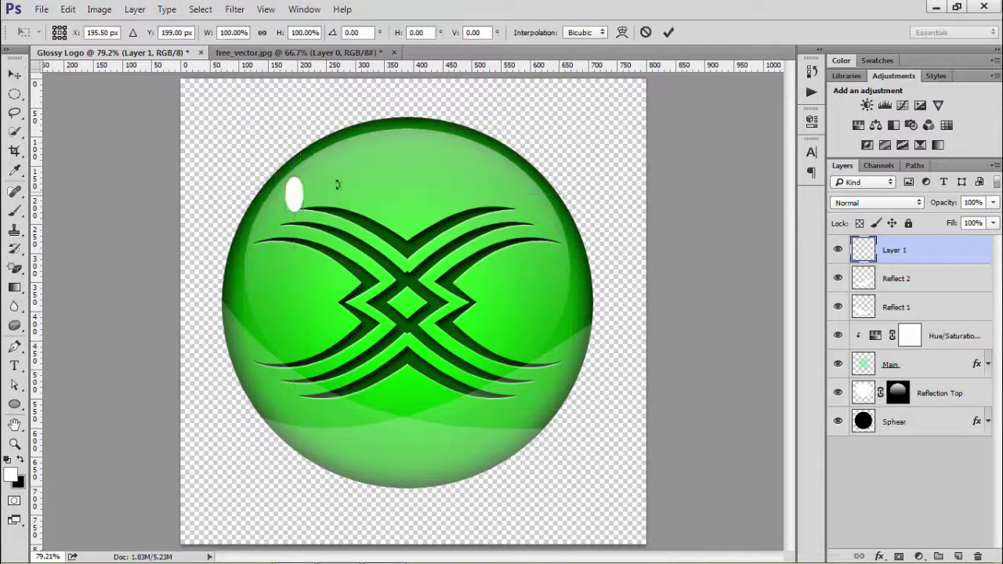
left_click_drag(326, 163, 293, 194)
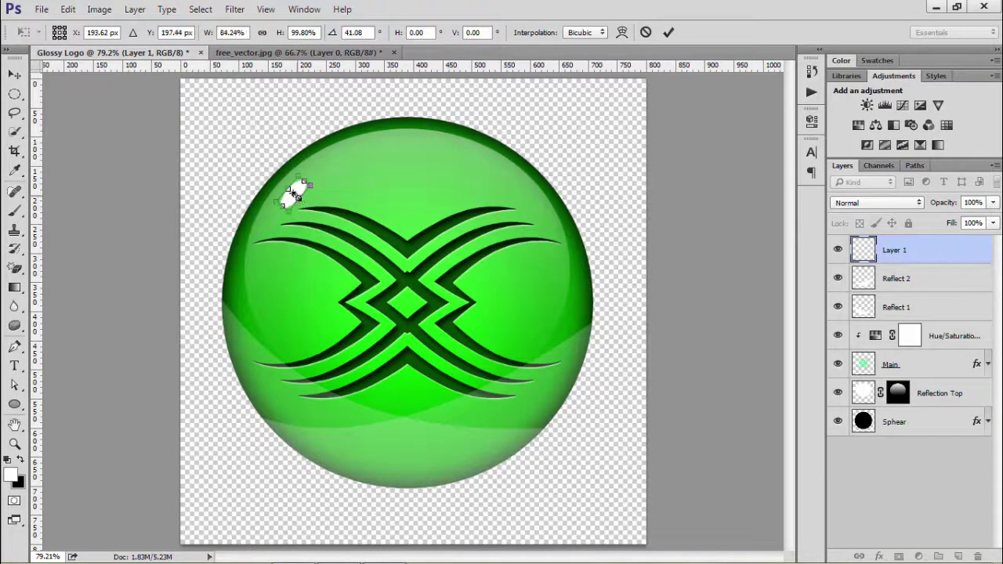
left_click(667, 33)
- Nudge the white ellipse and rotate it slightly more to follow the curve of the sphere's upper-left edge
mouse_move(296, 207)
left_mouse_down()
mouse_move(307, 187)
mouse_move(295, 207)
left_mouse_up()
key("ctrl+t")
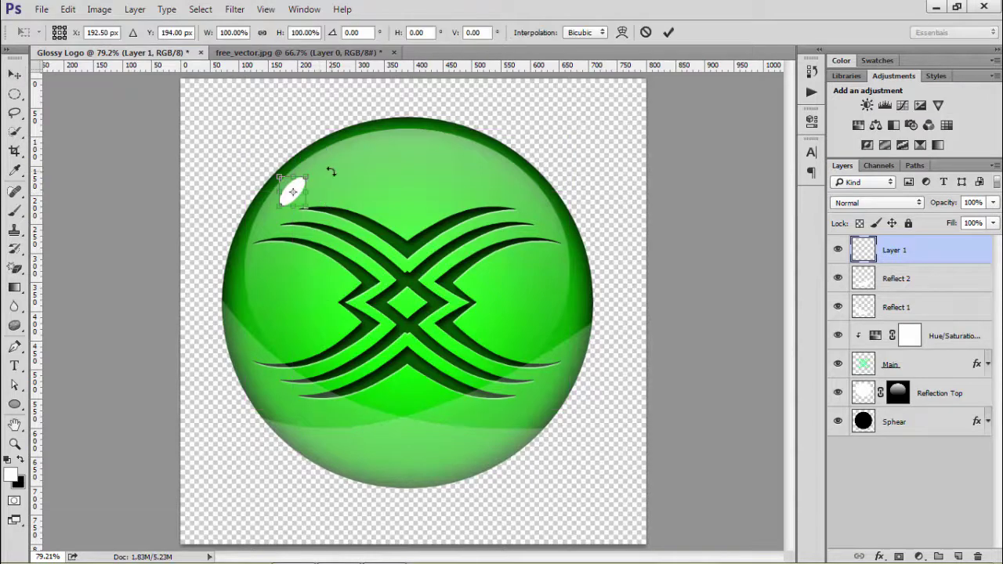
left_click_drag(332, 171, 292, 196)
key("Return")
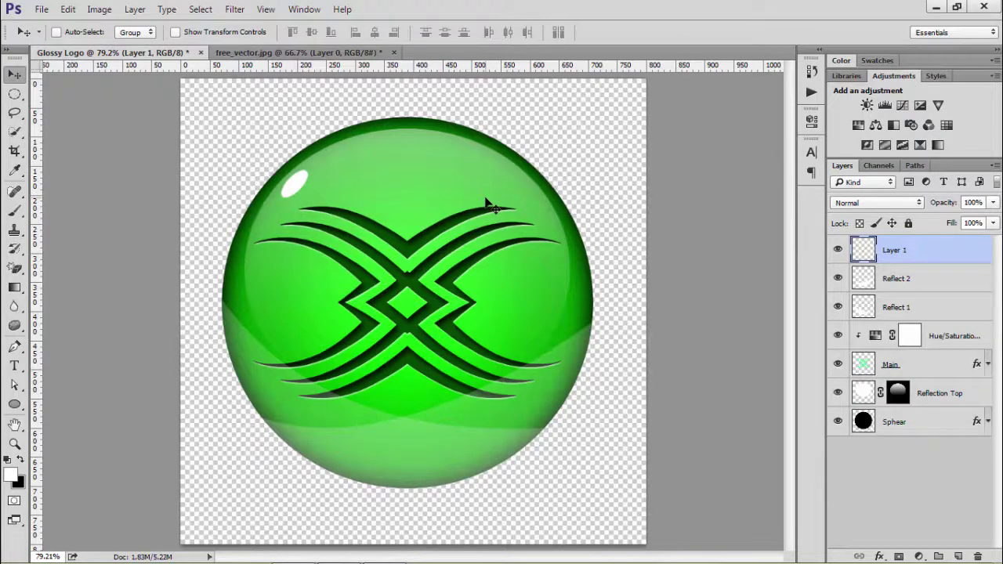
- Add an Outer Glow to the white highlight layer with Normal blend mode, 100% opacity and white as the glow color
scroll(481, 193, "down", 1)
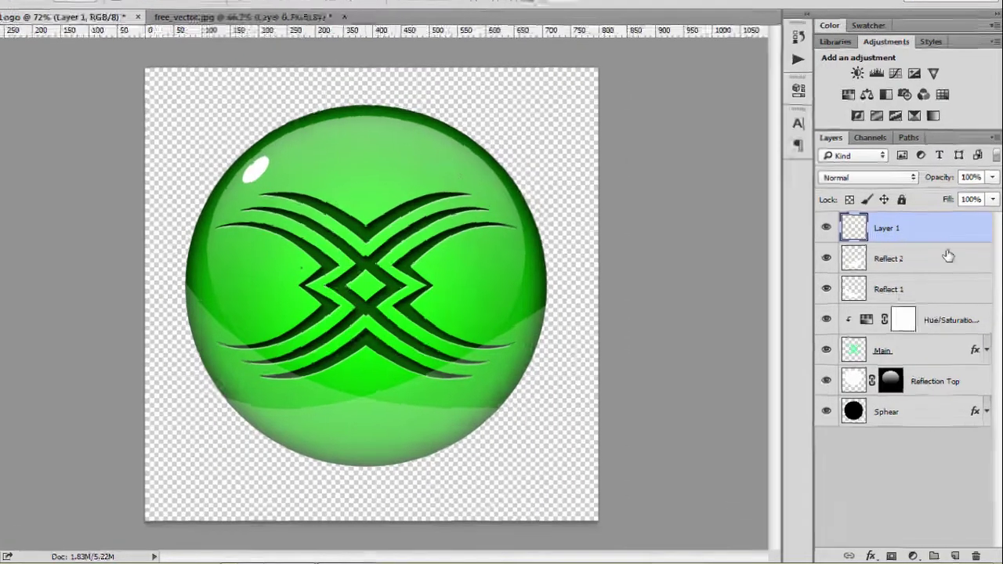
left_click(870, 556)
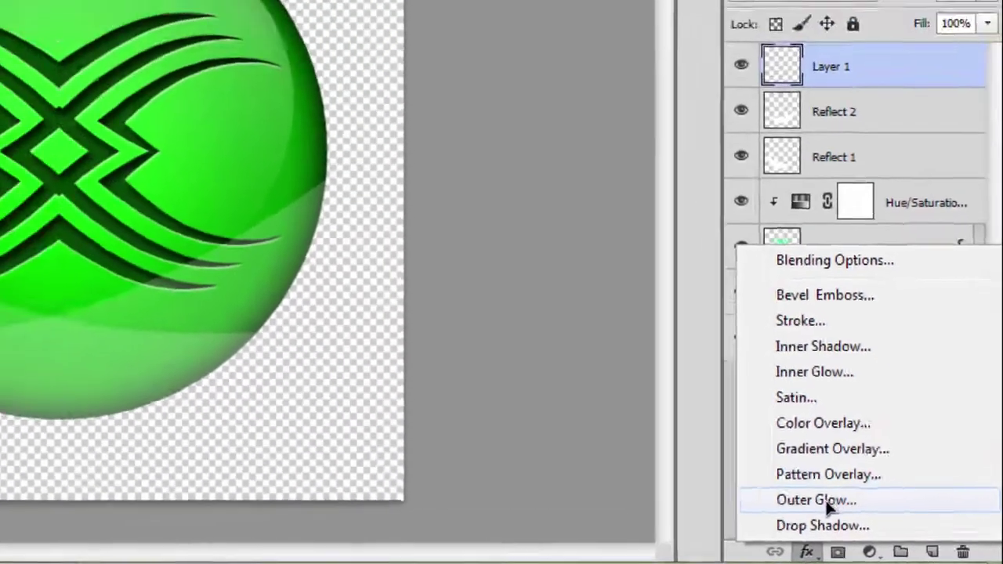
left_click(772, 481)
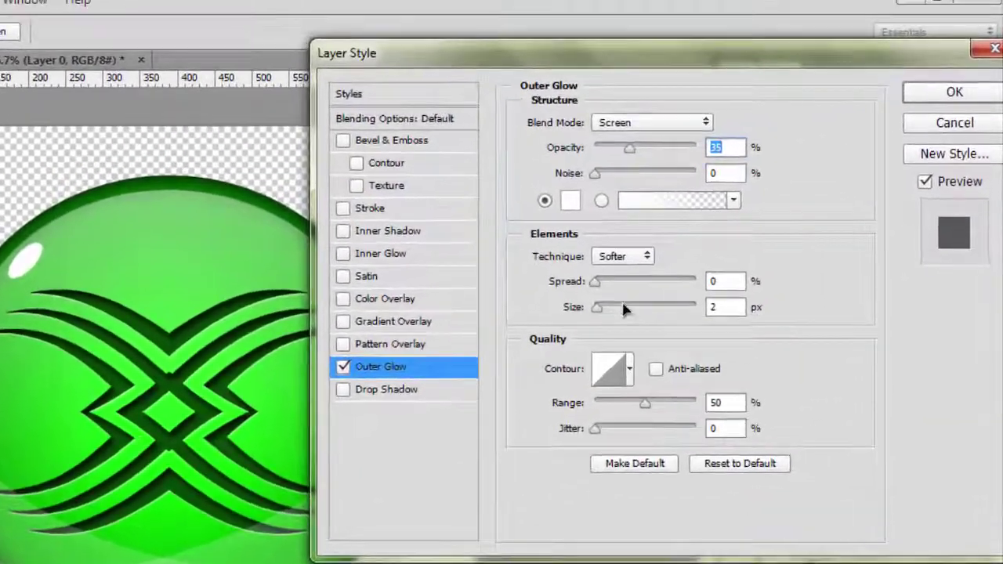
left_click(622, 123)
left_click(623, 136)
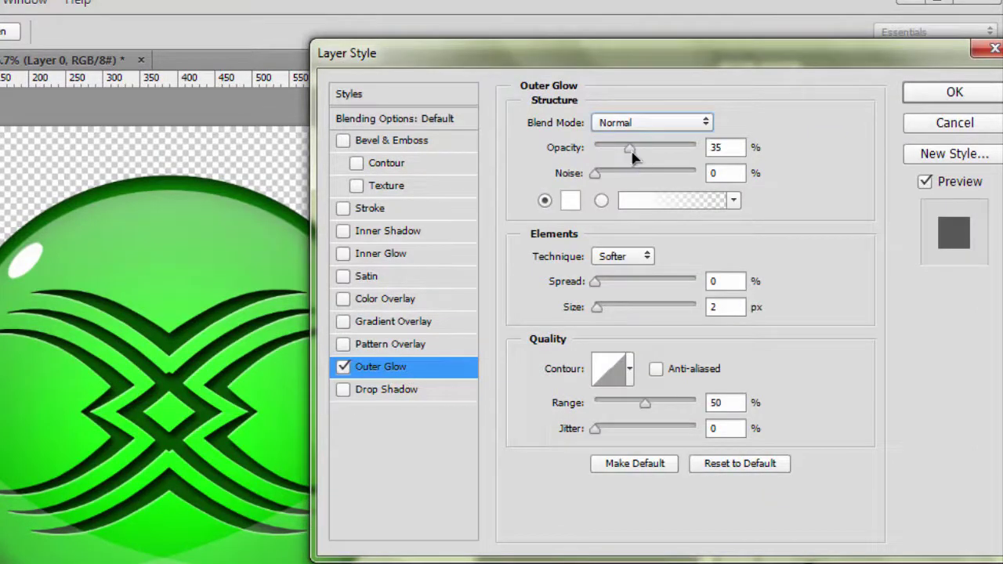
left_click_drag(629, 149, 694, 152)
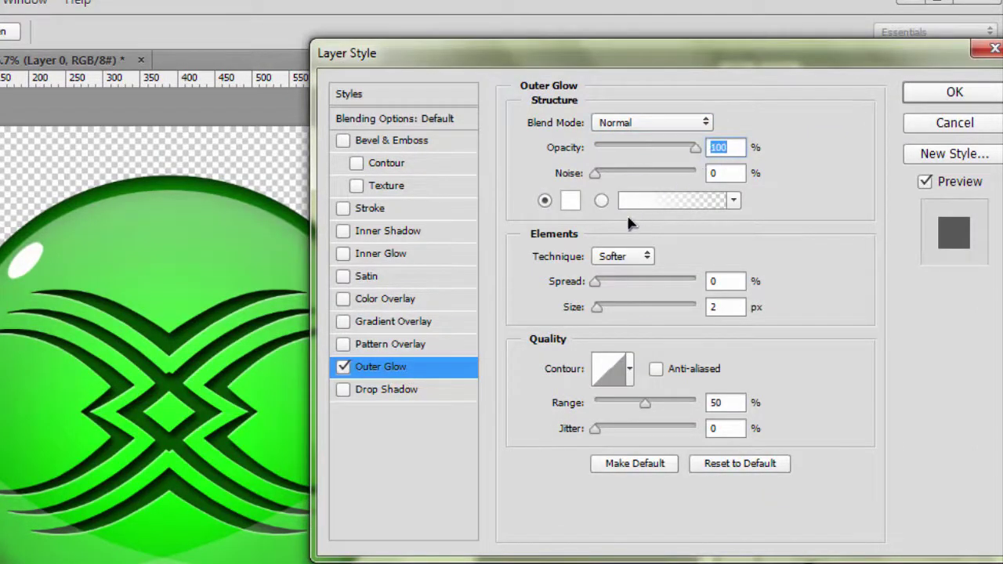
left_click(571, 203)
left_click_drag(426, 188, 114, 55)
left_click(708, 136)
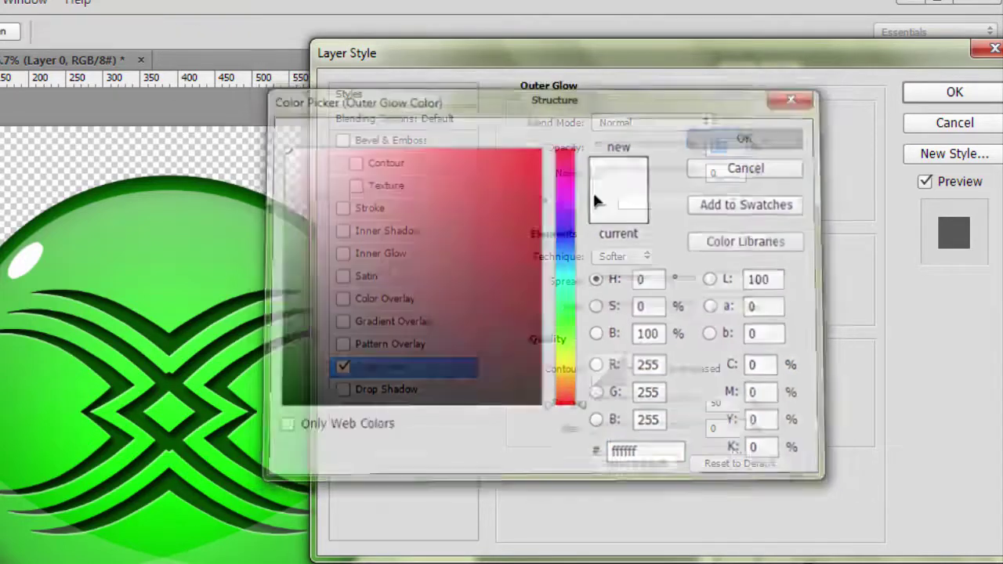
- Set the outer glow's spread to 3% and size to 16 px, apply it and collapse the layer's effects list
double_click(739, 307)
type("15")
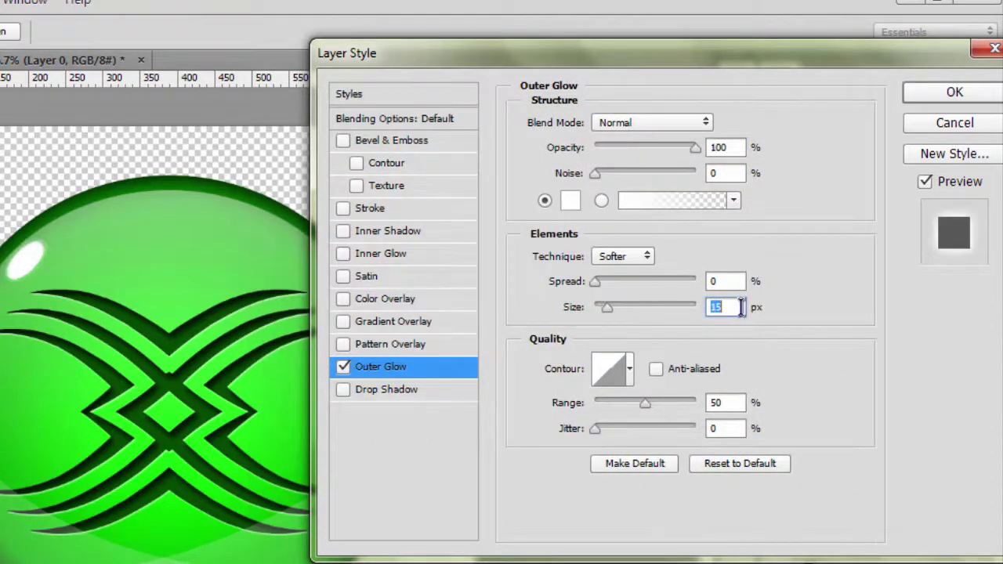
double_click(739, 283)
key("Up")
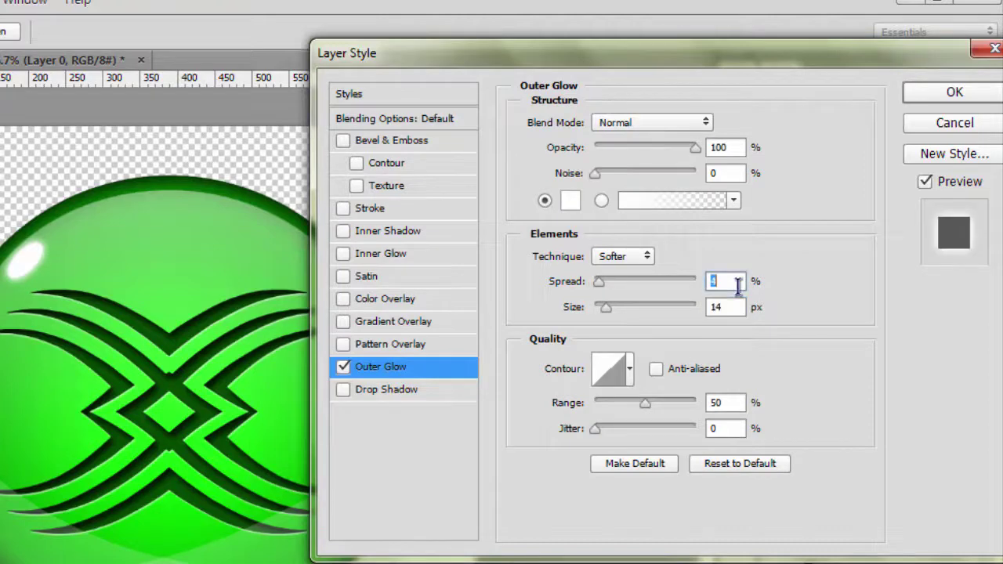
key("Up")
key("Up")
double_click(715, 308)
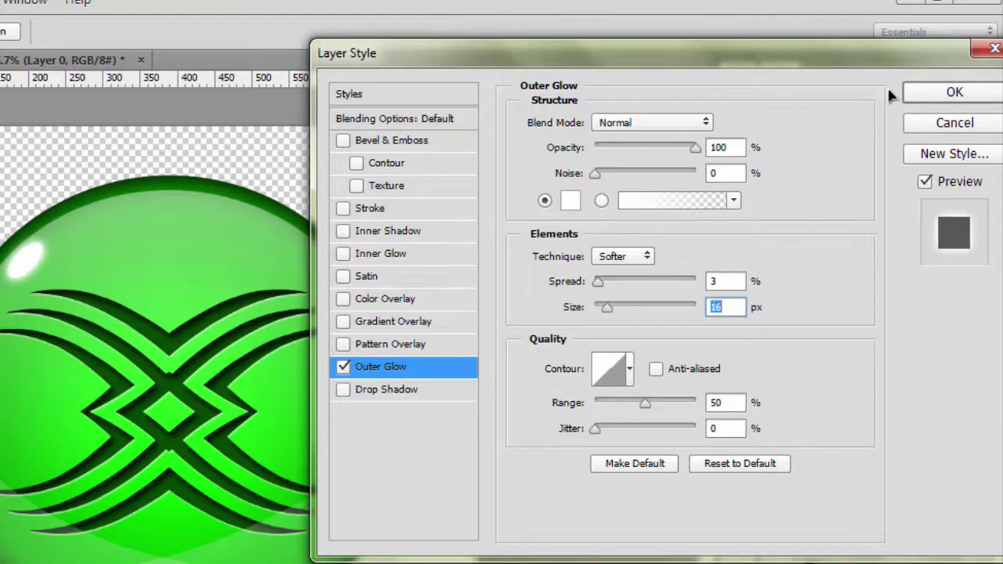
key("Return")
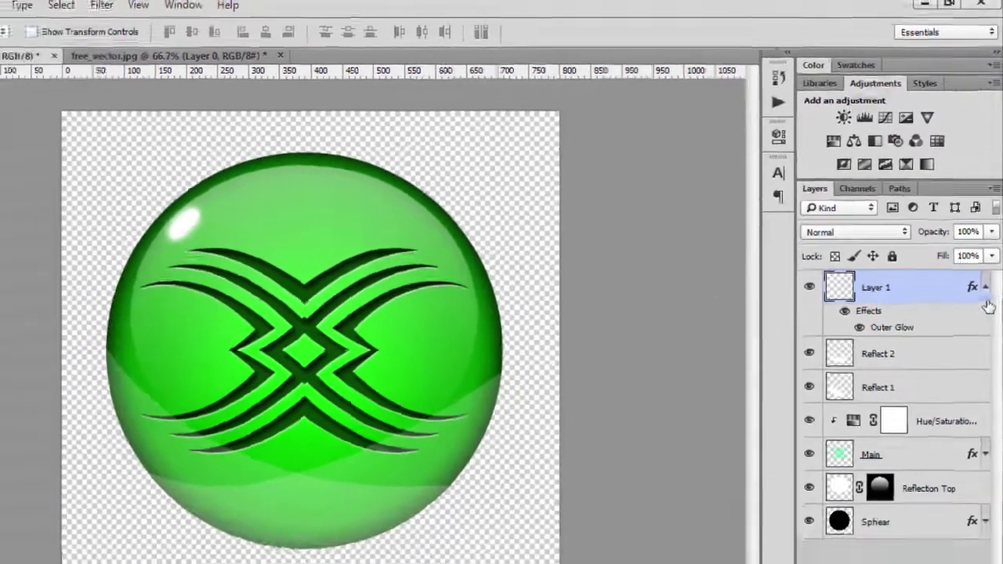
left_click(984, 287)
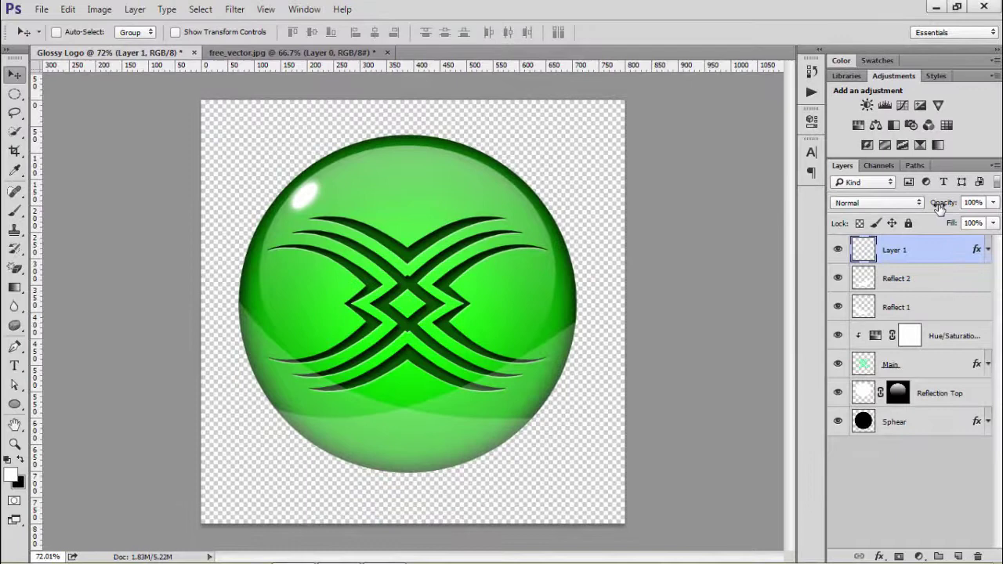
- Lower the highlight spot layer's opacity slightly and deselect all layers
left_click_drag(939, 208, 921, 205)
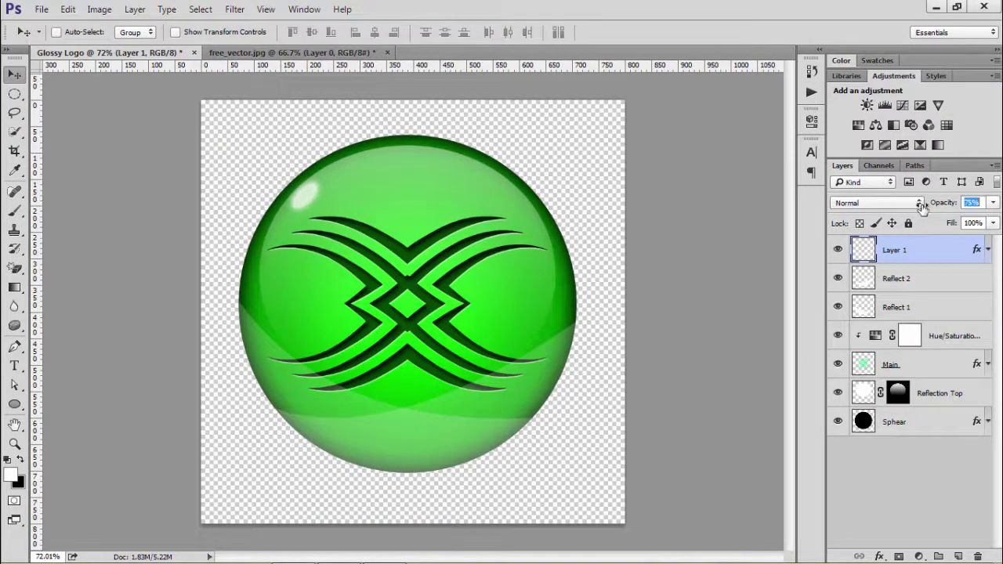
left_click_drag(921, 205, 937, 206)
scroll(977, 202, "down", 2)
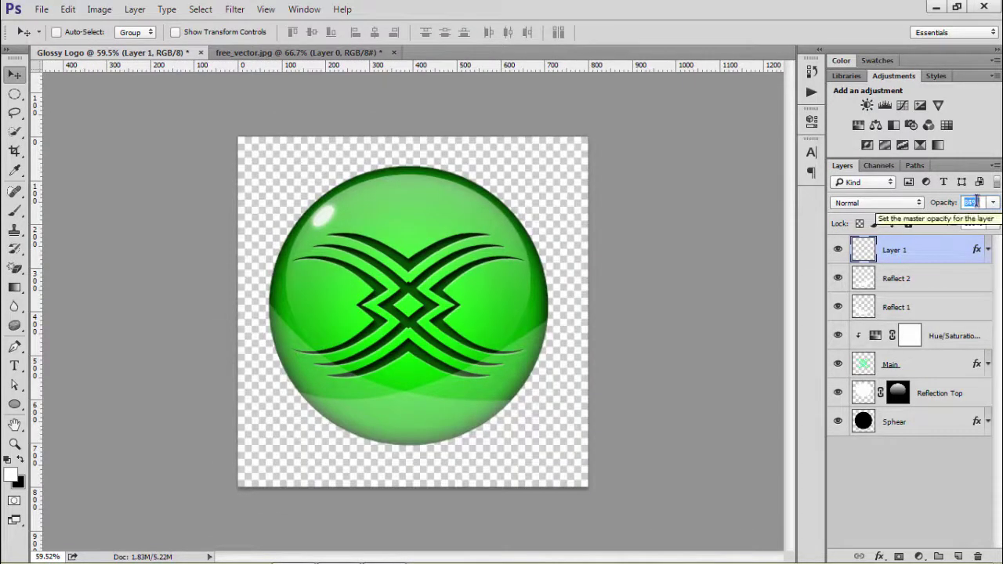
left_click(895, 480)
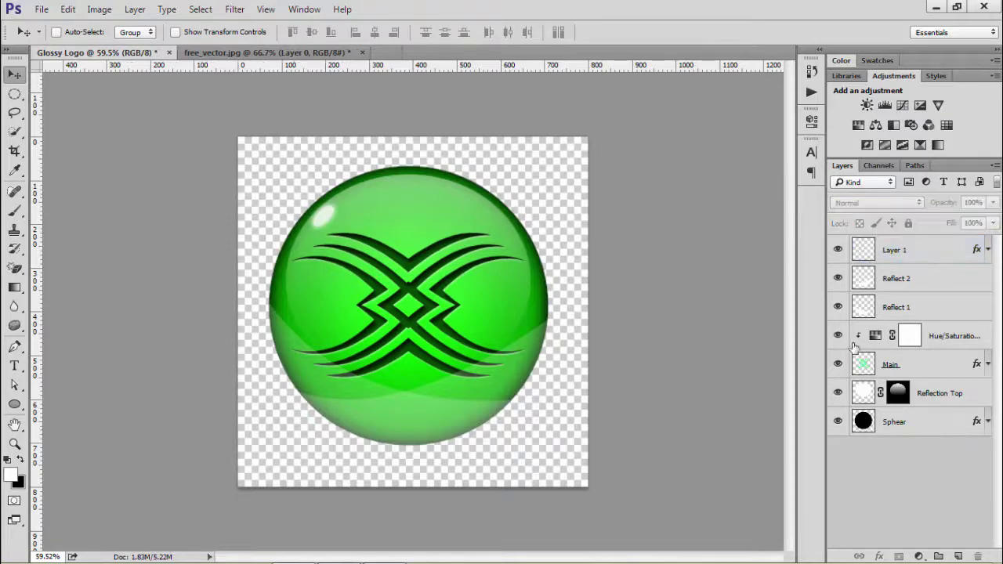
left_click(292, 267)
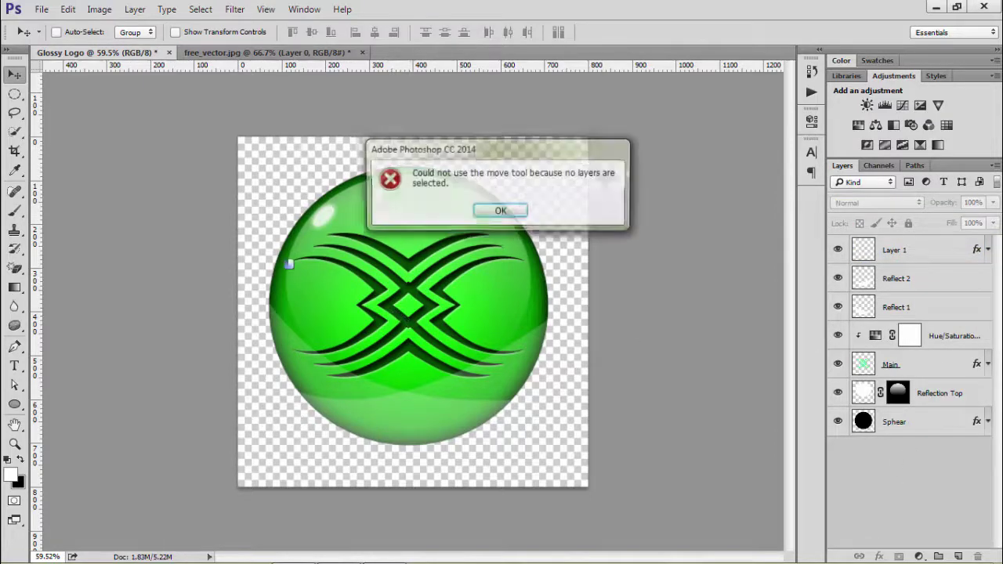
left_click(501, 212)
scroll(423, 235, "up", 4)
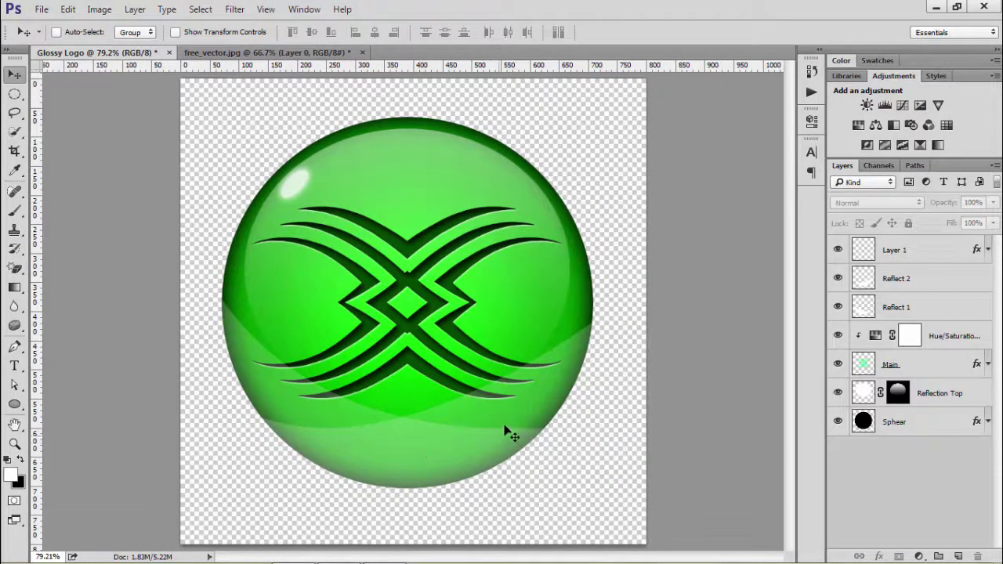
- Add a Bevel & Emboss to the Sphear layer with the Outer Bevel style and a depth of 1000%
left_click(927, 427)
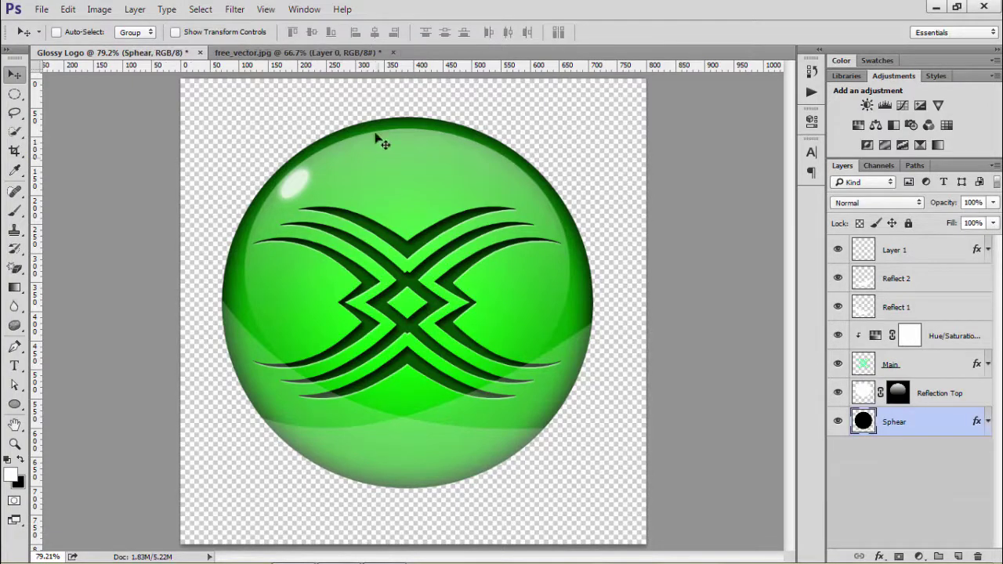
double_click(971, 436)
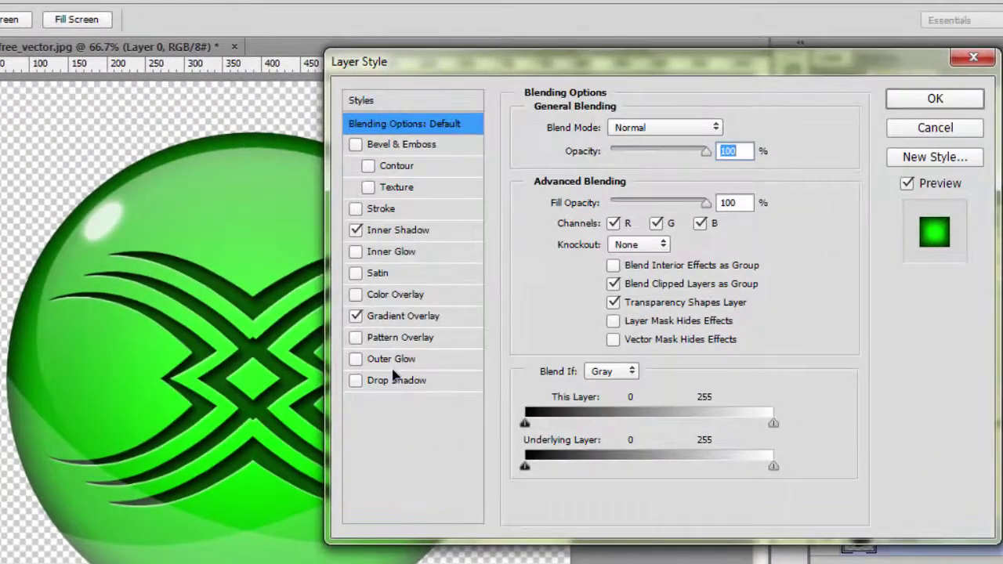
left_click(406, 146)
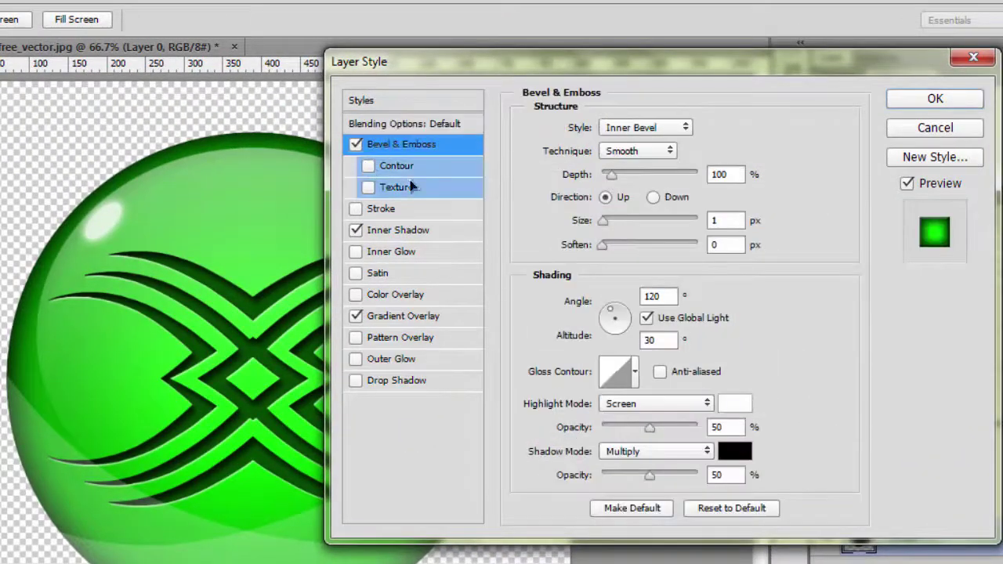
left_click(650, 130)
left_click(652, 145)
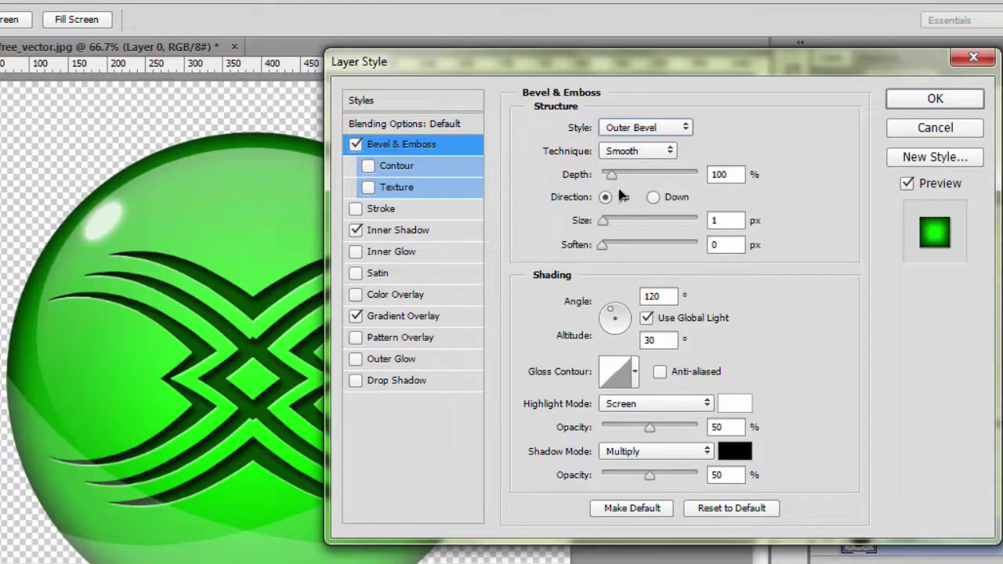
left_click_drag(680, 177, 742, 176)
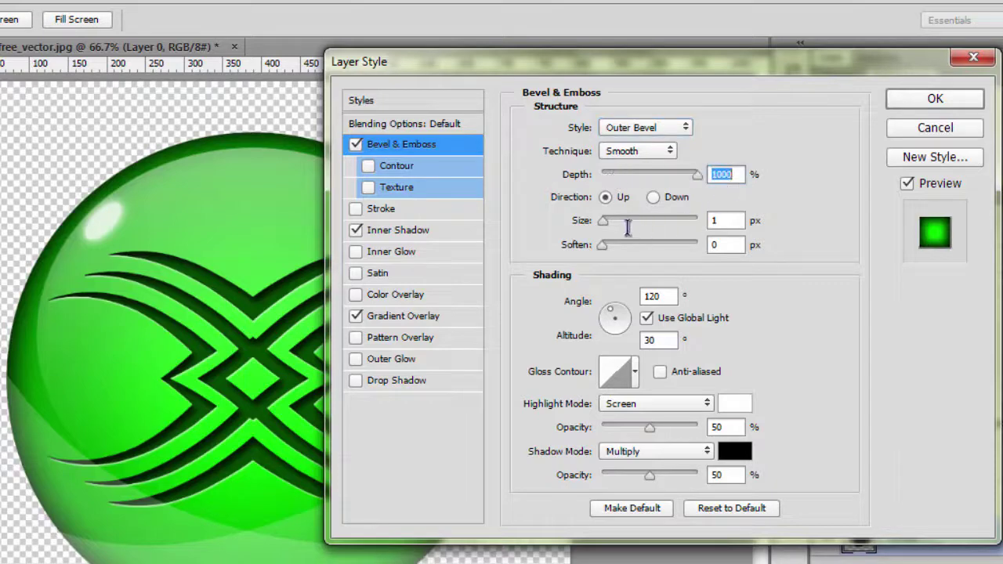
- Set the sphere bevel's size to 14 px and its highlight opacity to 60%
left_click(736, 222)
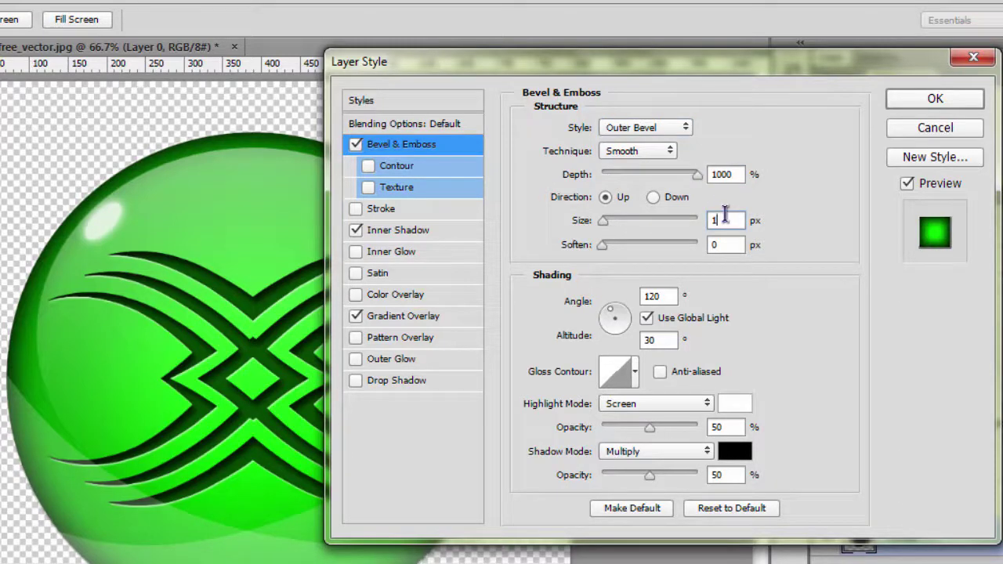
scroll(725, 213, "up", 8)
scroll(725, 216, "up", 5)
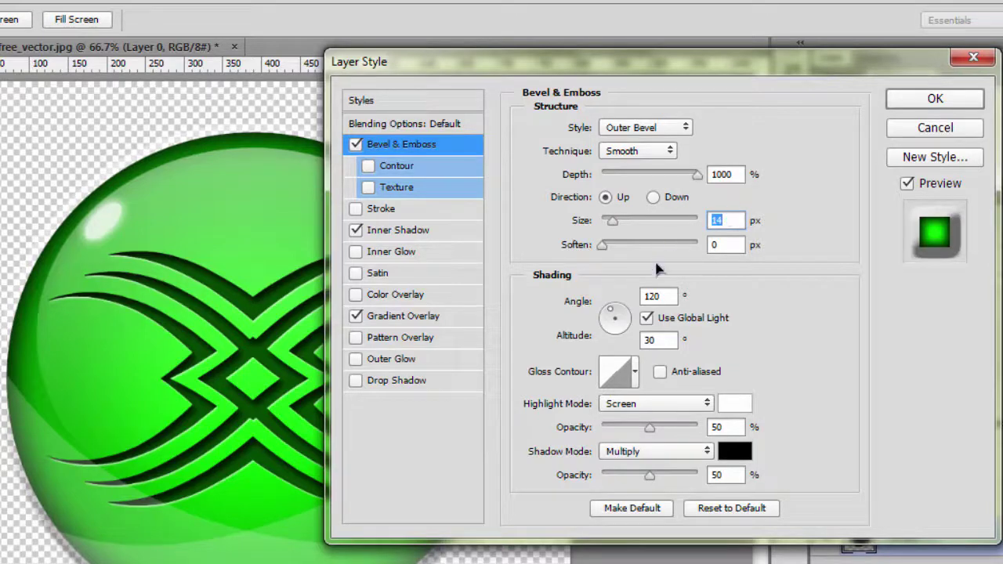
left_click(716, 427)
scroll(729, 425, "up", 5)
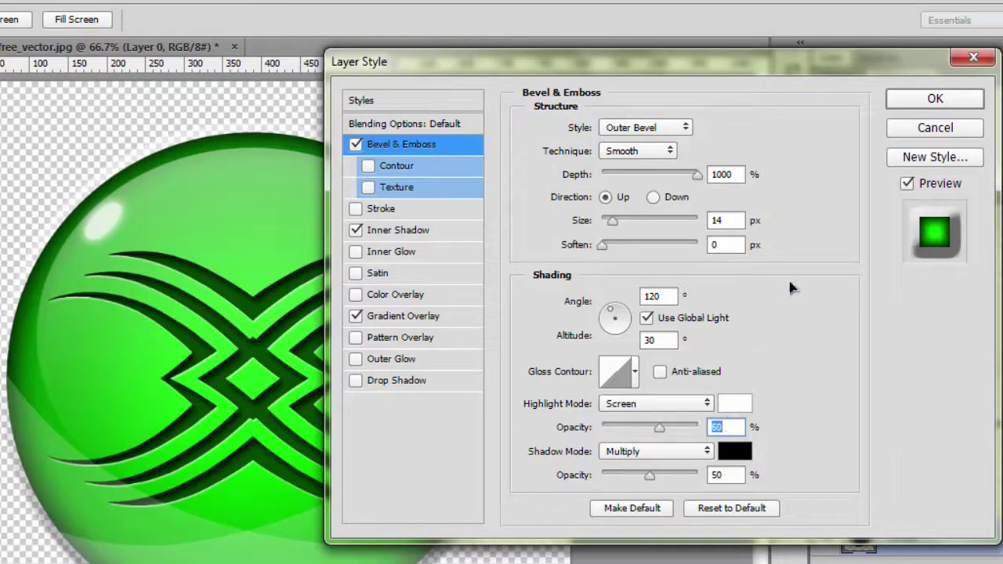
- Enable the Contour option for the sphere's bevel and apply the layer style
left_click(392, 166)
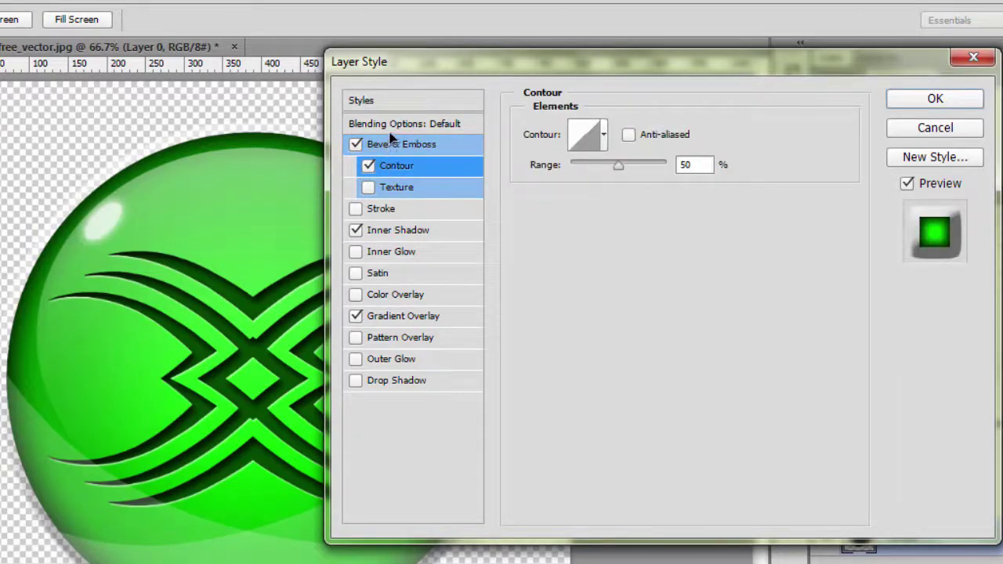
left_click(396, 144)
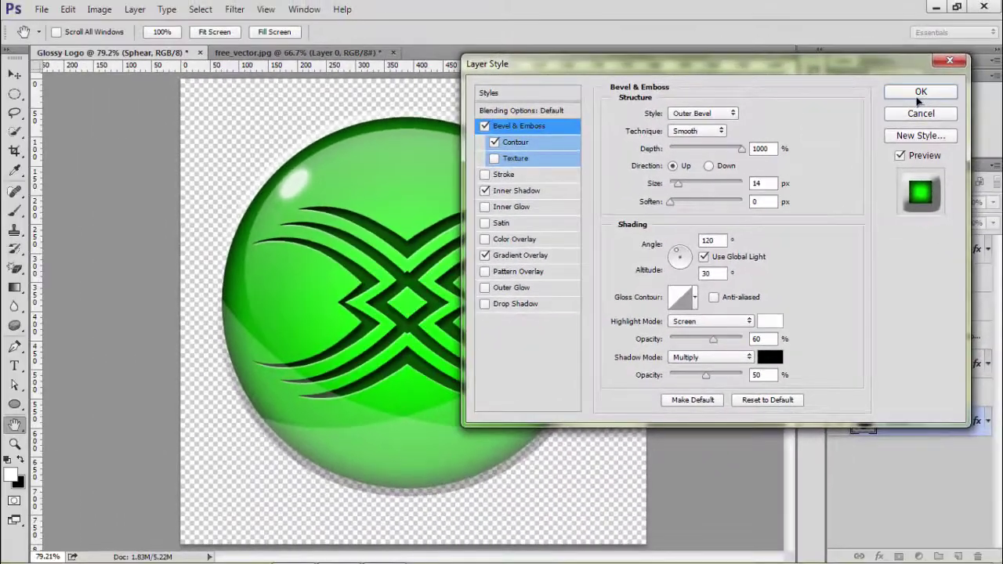
left_click(919, 94)
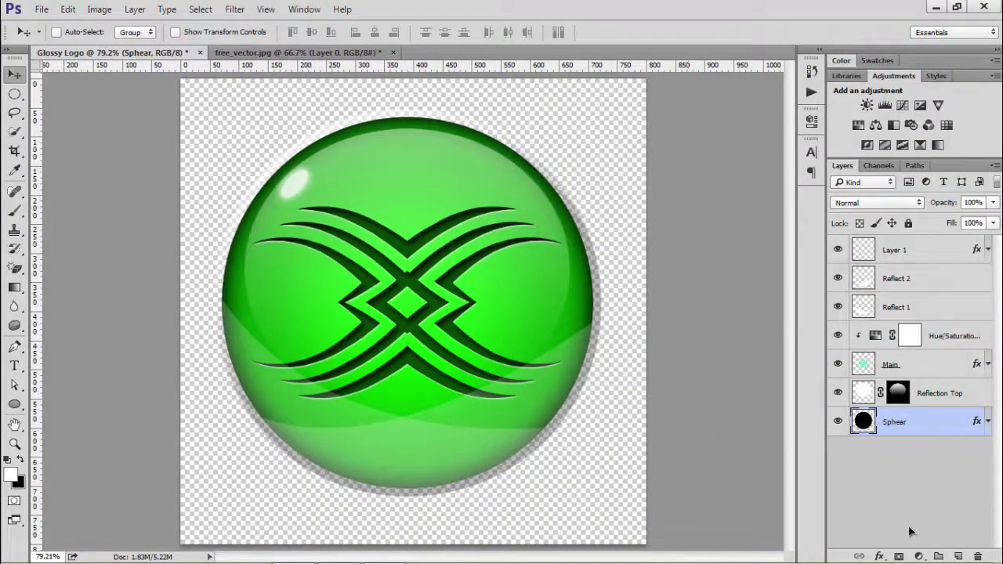
- Add a new layer beneath the Sphear layer and fill it with dark green (about #065a0e)
left_click(957, 555, "ctrl")
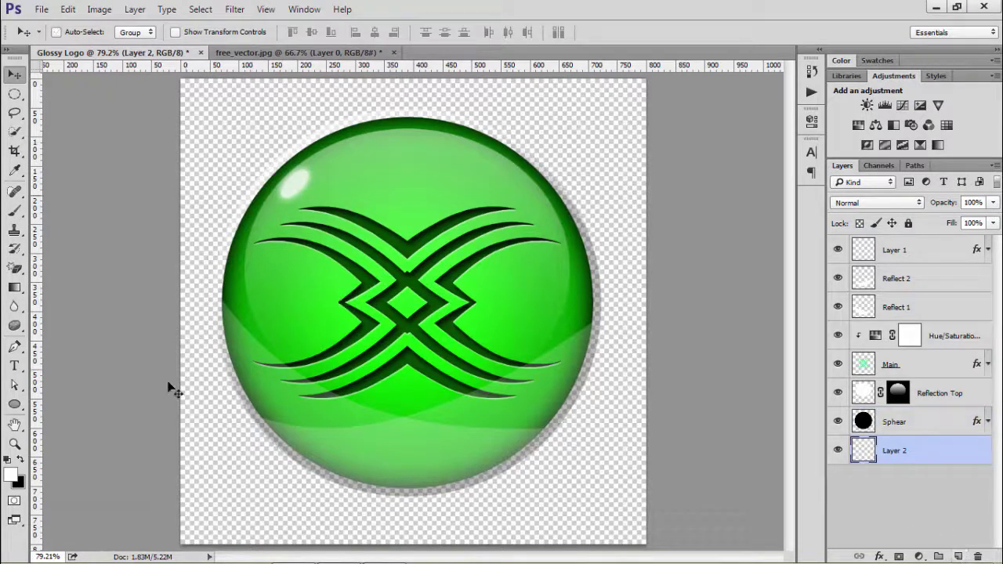
left_click(21, 461)
left_click(11, 473)
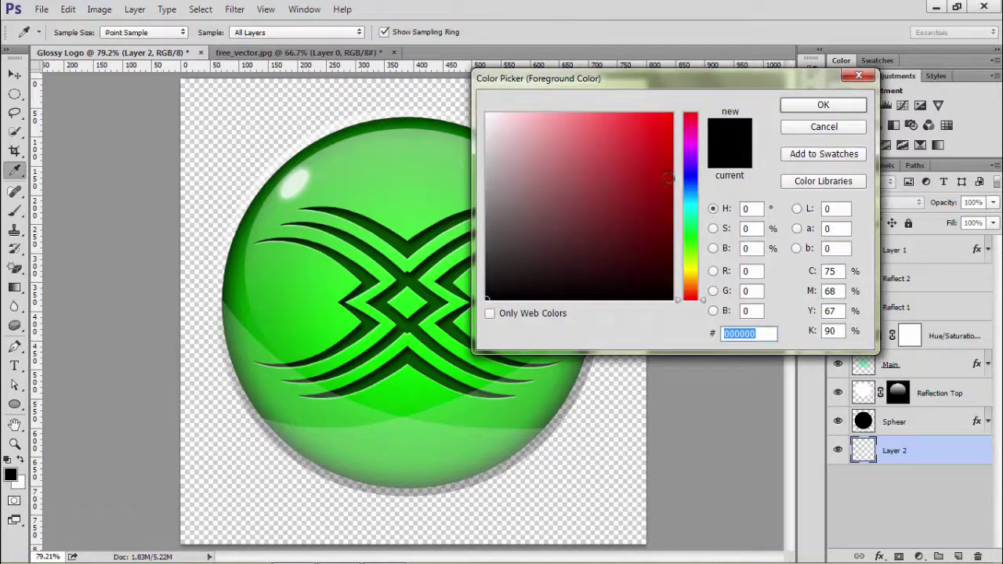
left_click_drag(693, 272, 693, 235)
left_click(666, 238)
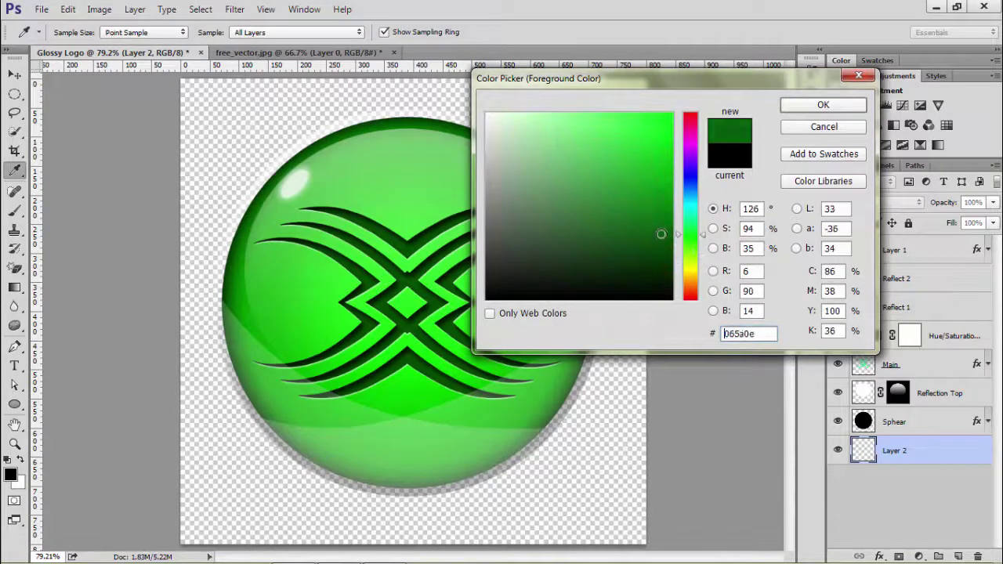
left_click(823, 104)
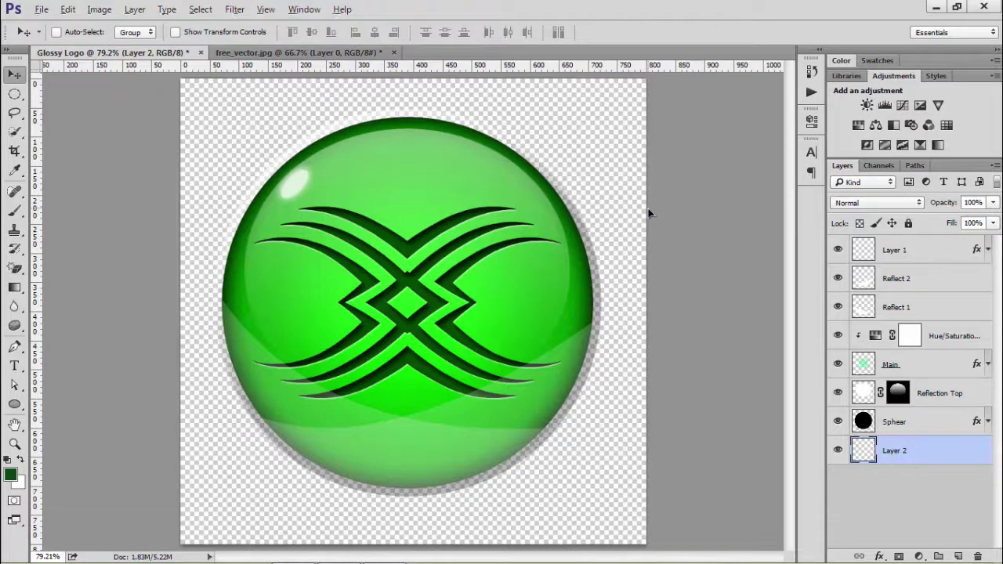
key("alt+BackSpace")
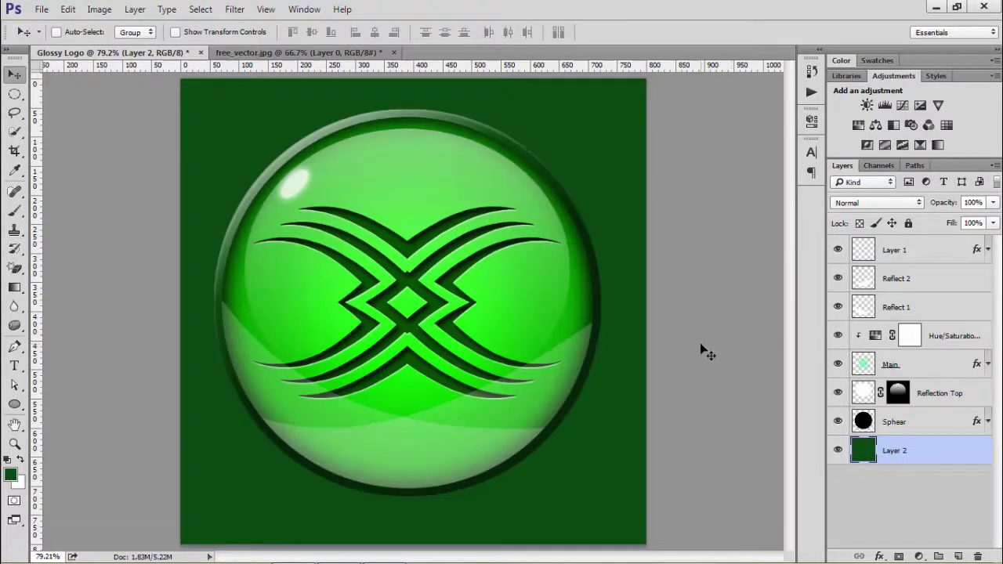
- Add 2% Gaussian monochromatic noise to the dark green background layer
left_click(235, 8)
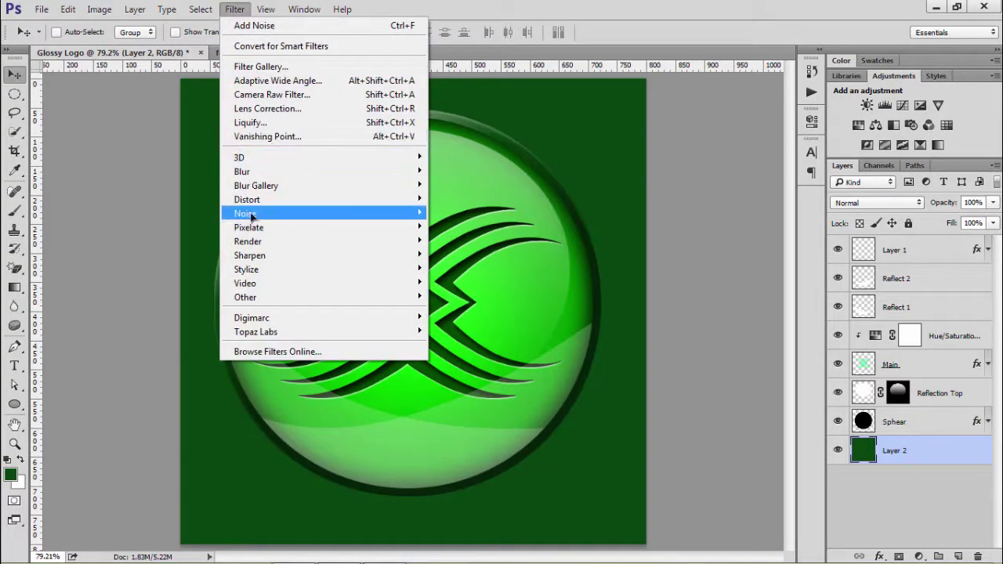
mouse_move(392, 214)
left_click(448, 214)
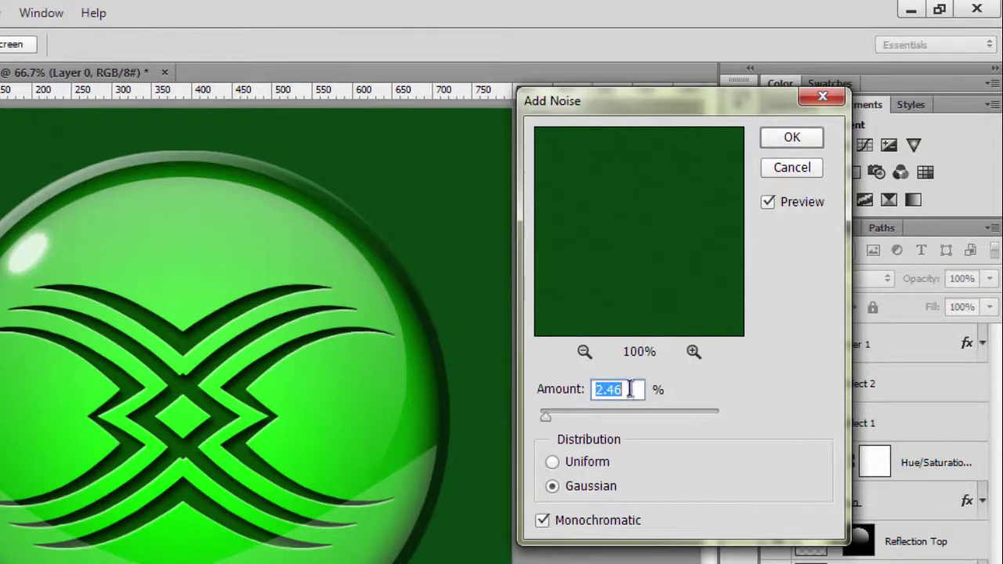
type("2")
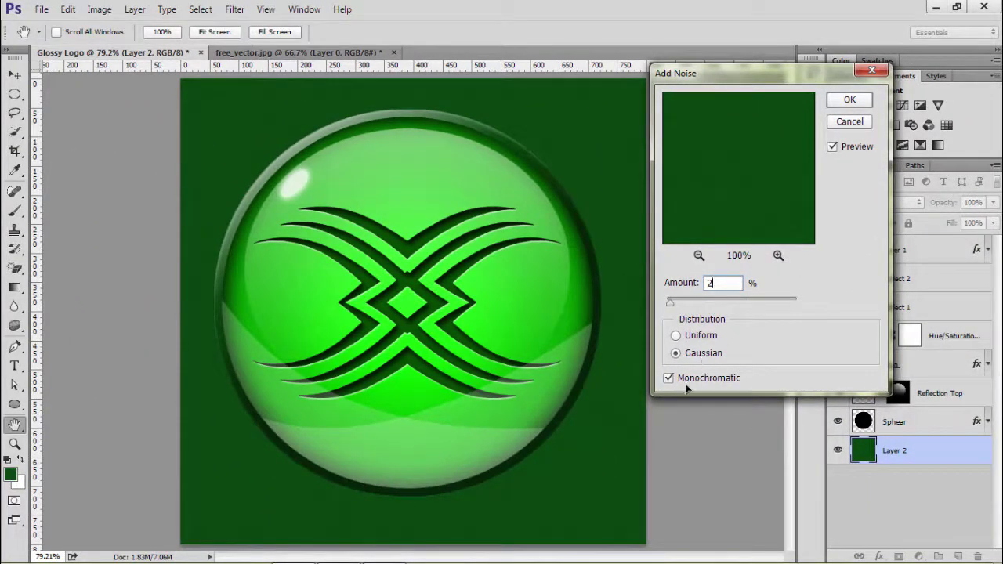
left_click(849, 100)
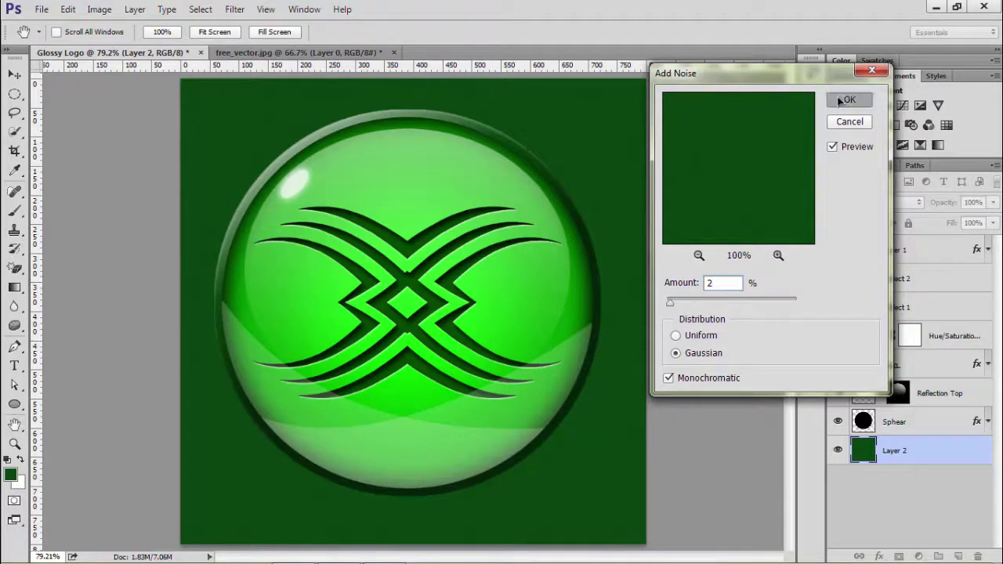
- Create a new layer above all others and paint one soft black spot over the emblem with the 400 px brush
scroll(487, 304, "down", 1)
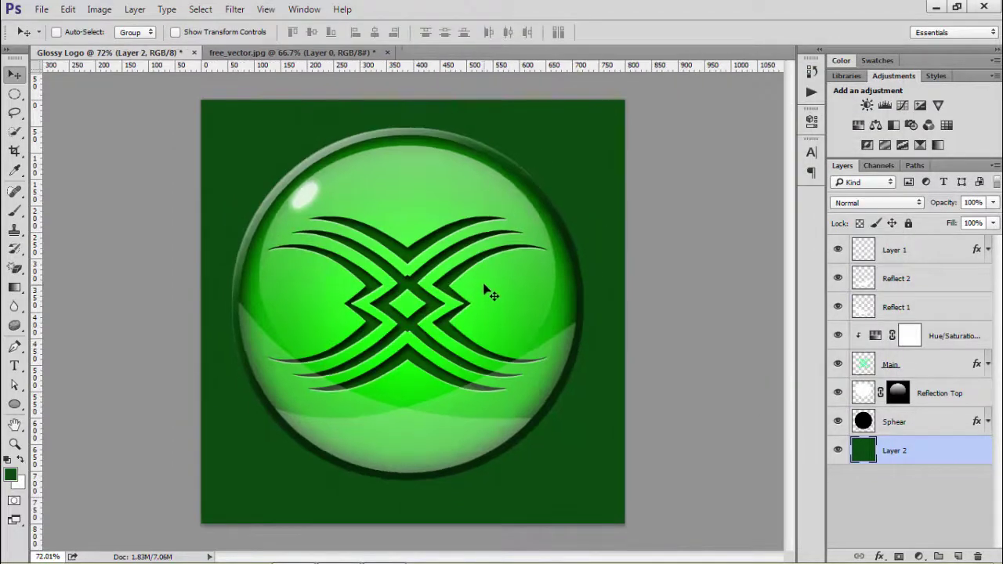
key("b")
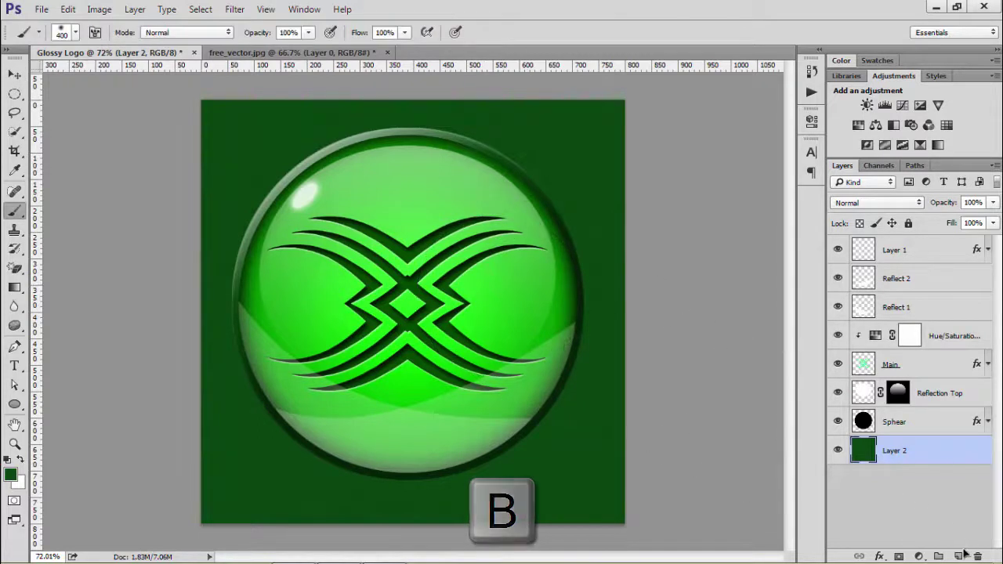
left_click(940, 532)
left_click(957, 556)
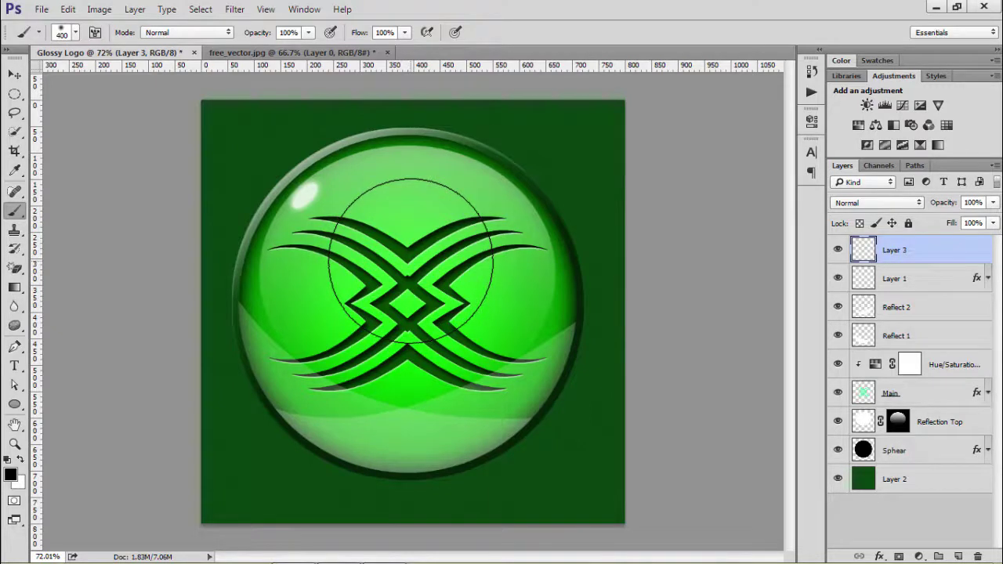
left_click(410, 261)
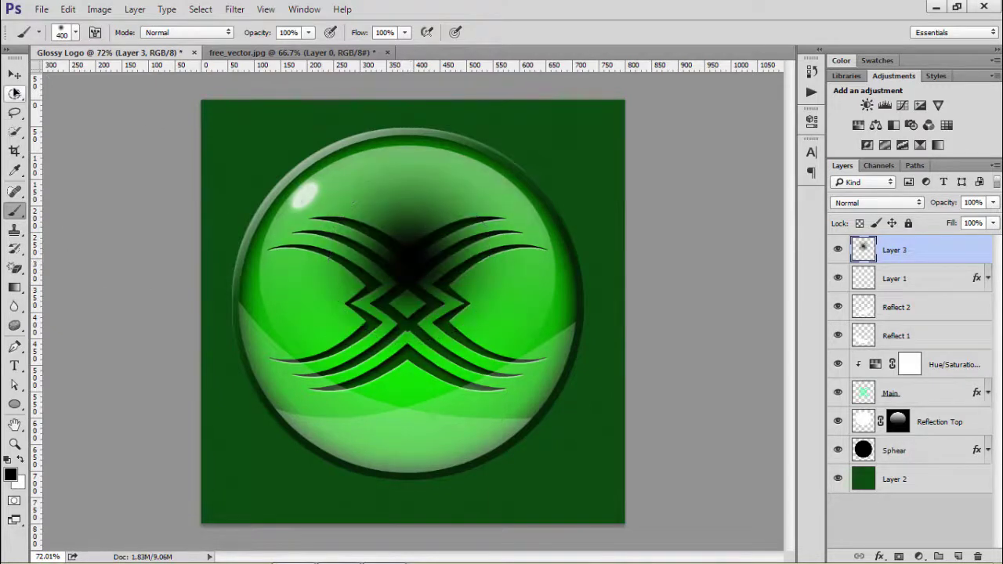
- Flatten the black spot to about 12% of its height and place it as a shadow under the sphere's lower edge
left_click(14, 74)
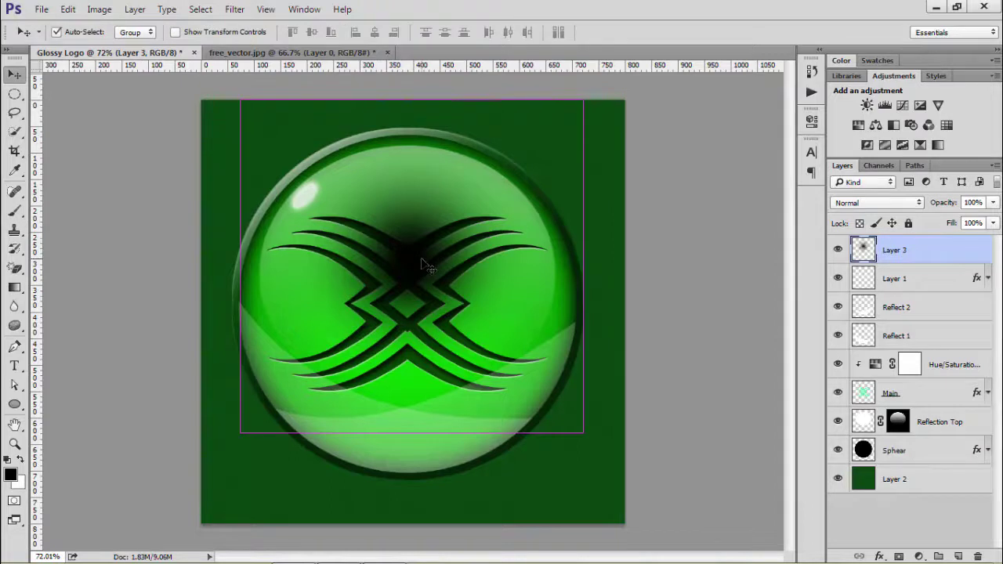
key("ctrl+t")
left_click_drag(429, 99, 434, 241)
left_click_drag(475, 275, 436, 461)
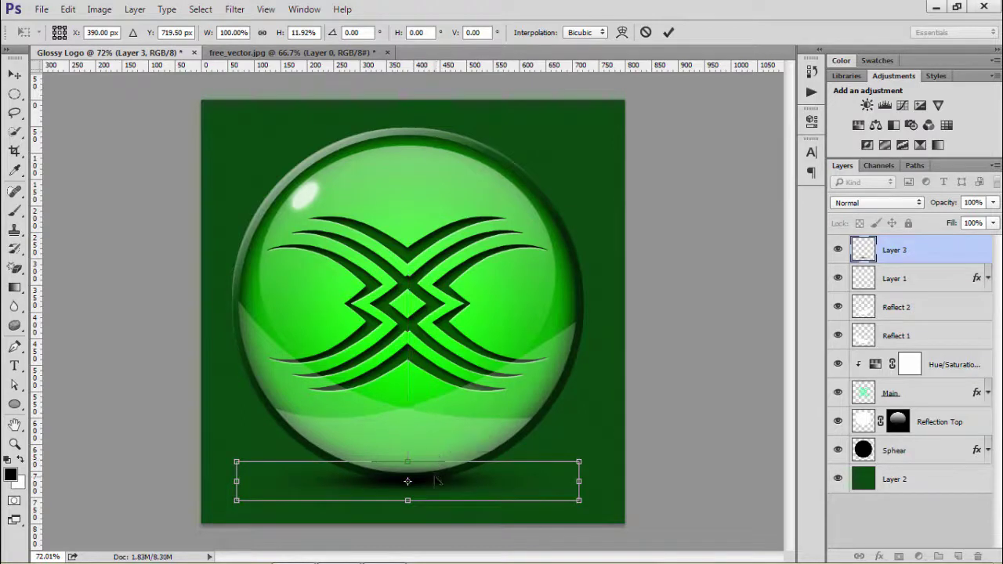
key("Return")
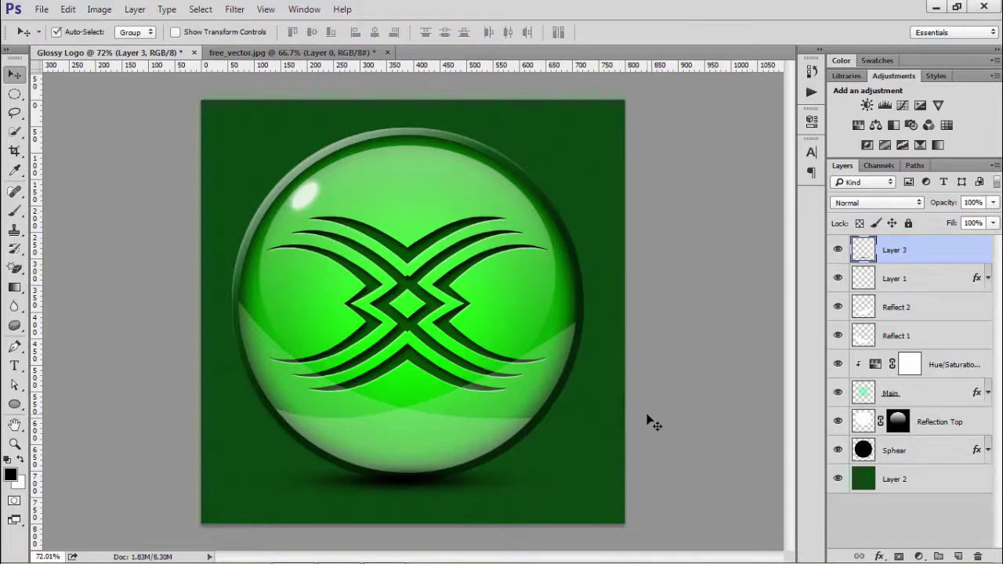
- Widen the shadow horizontally and move its layer between the Sphear layer and the green background layer
key("ctrl+t")
left_click_drag(573, 481, 623, 481)
key("Return")
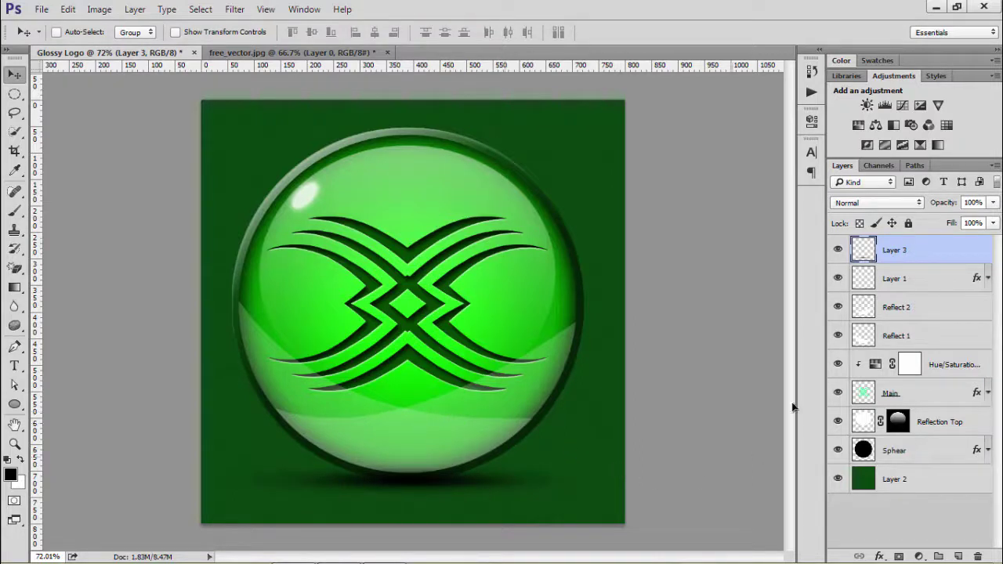
left_click_drag(918, 254, 911, 463)
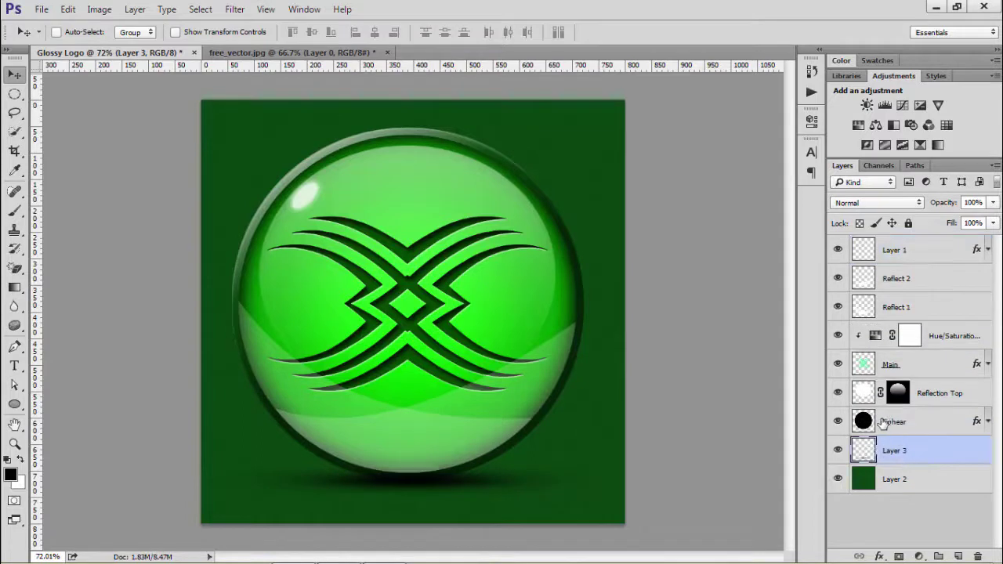
- Try duplicating the shadow layer to darken the shadow, and undo the duplication
key("ctrl+j")
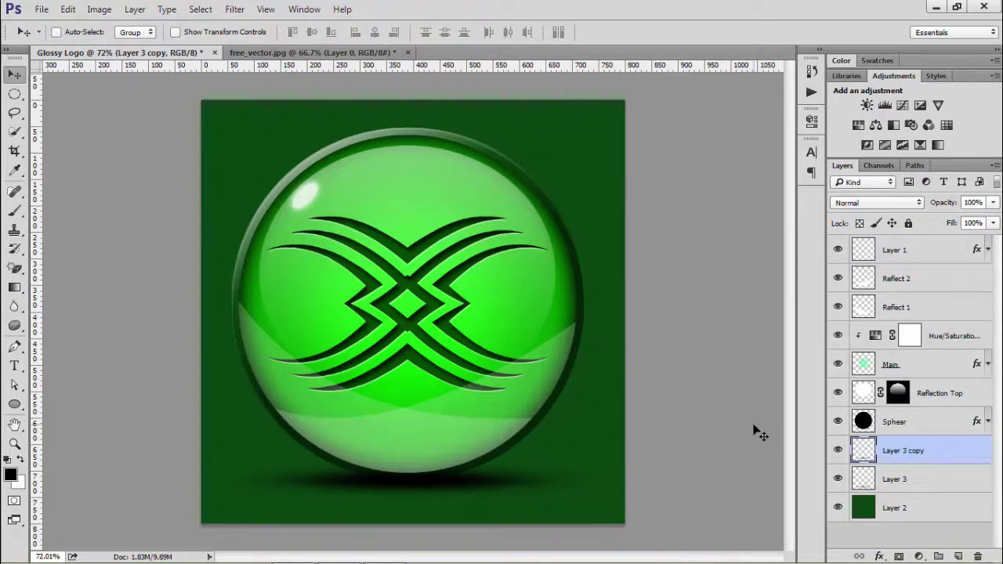
key("ctrl+z")
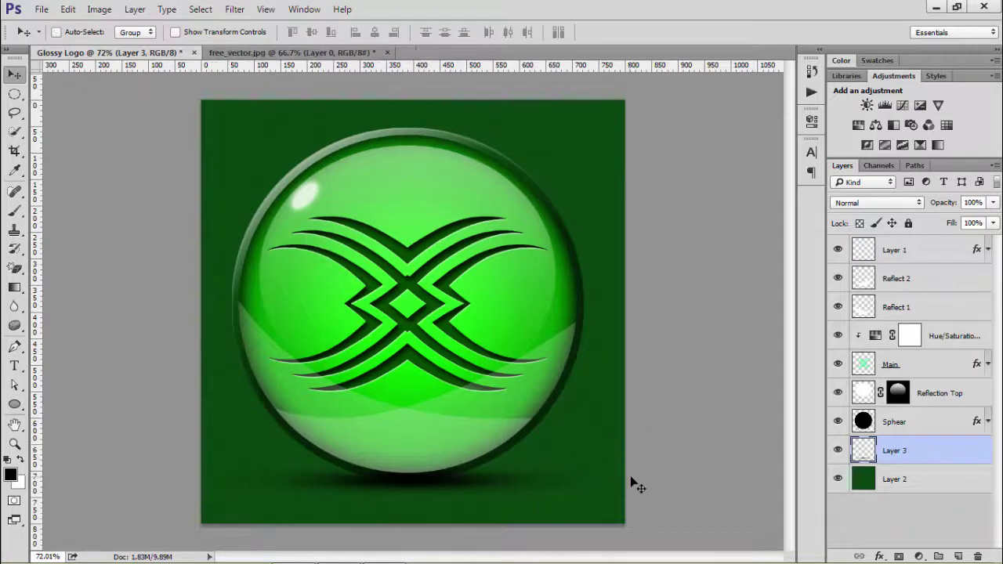
- Rename the shadow layer, Layer 3, as "Shadows"
double_click(896, 450)
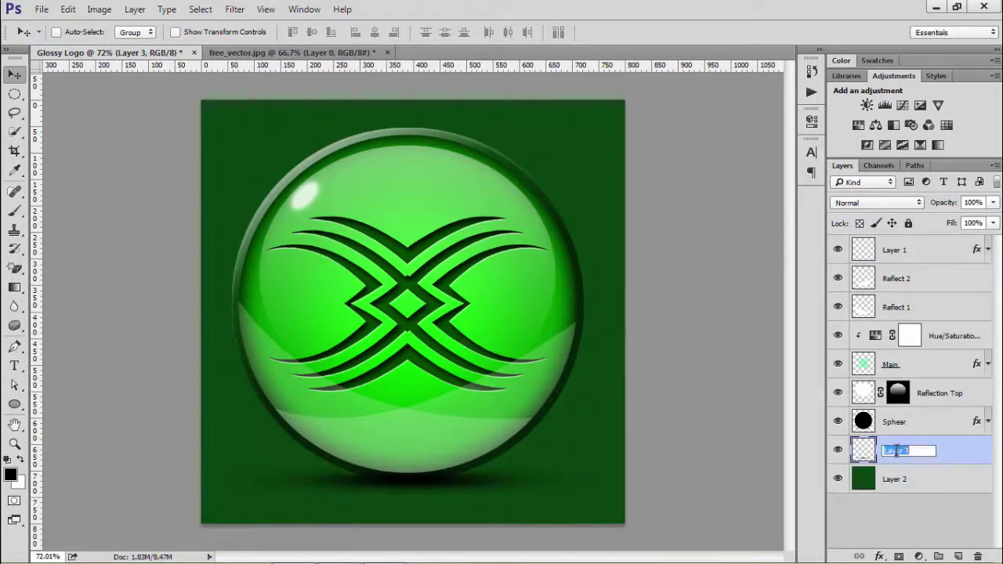
key("Caps_Lock")
type("S")
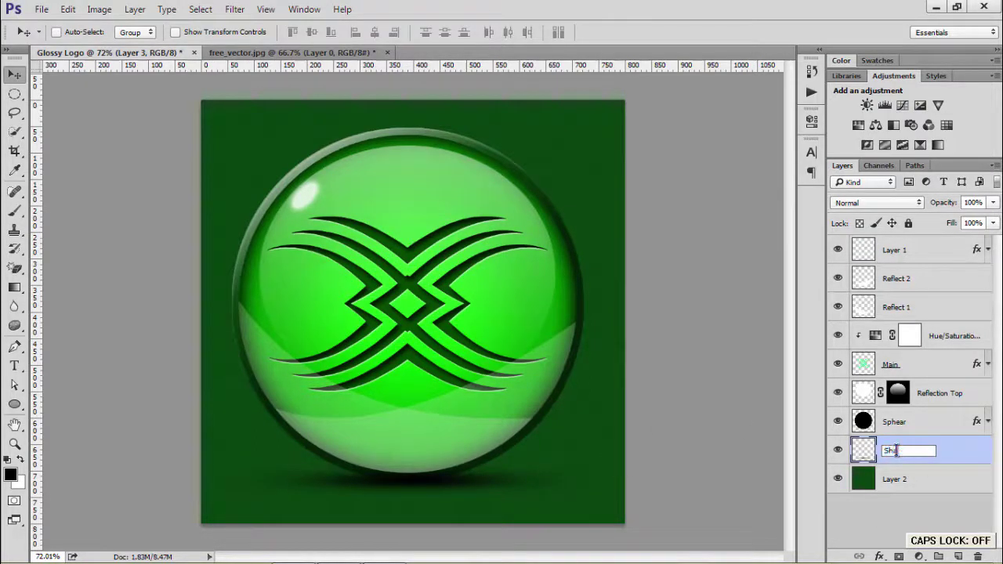
type("hadows")
key("Return")
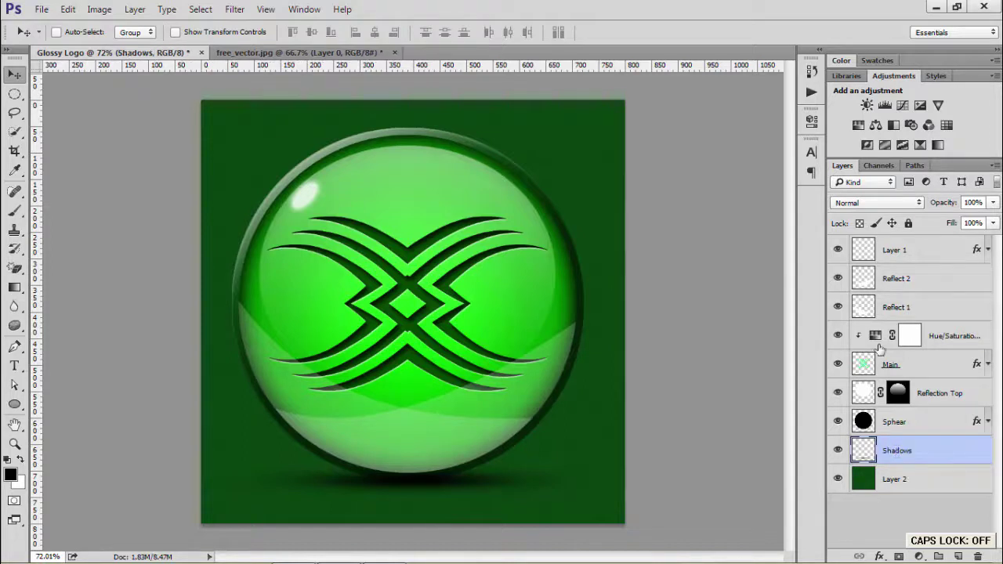
- Rename the highlight layer, Layer 1, as "WHite dot"
left_click(901, 252)
double_click(895, 252)
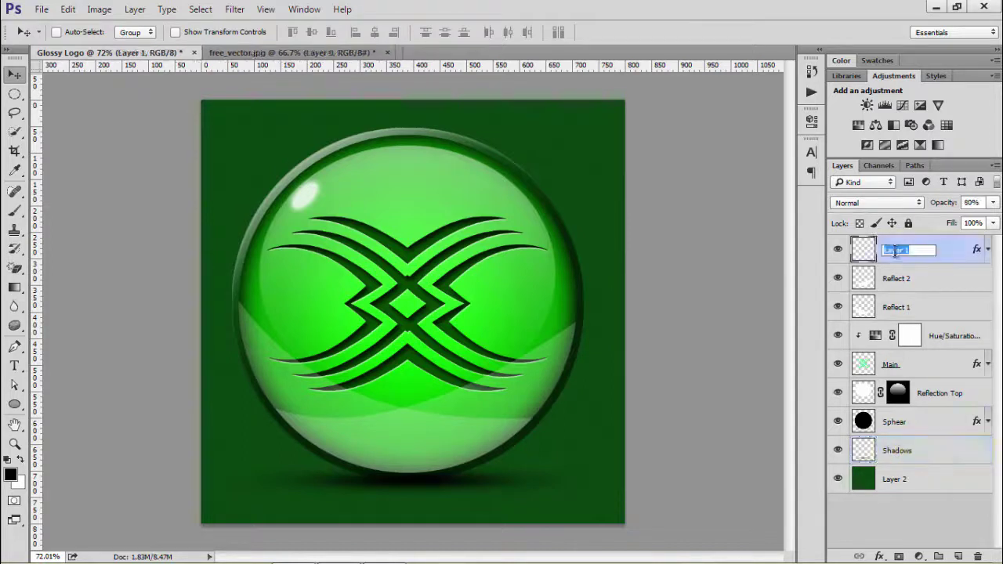
key("Caps_Lock")
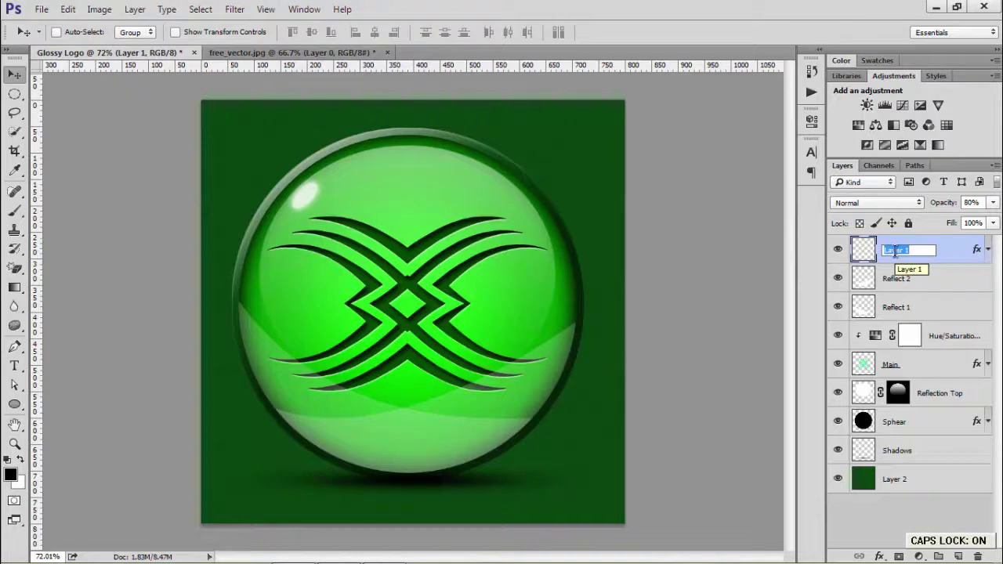
type("WHite do")
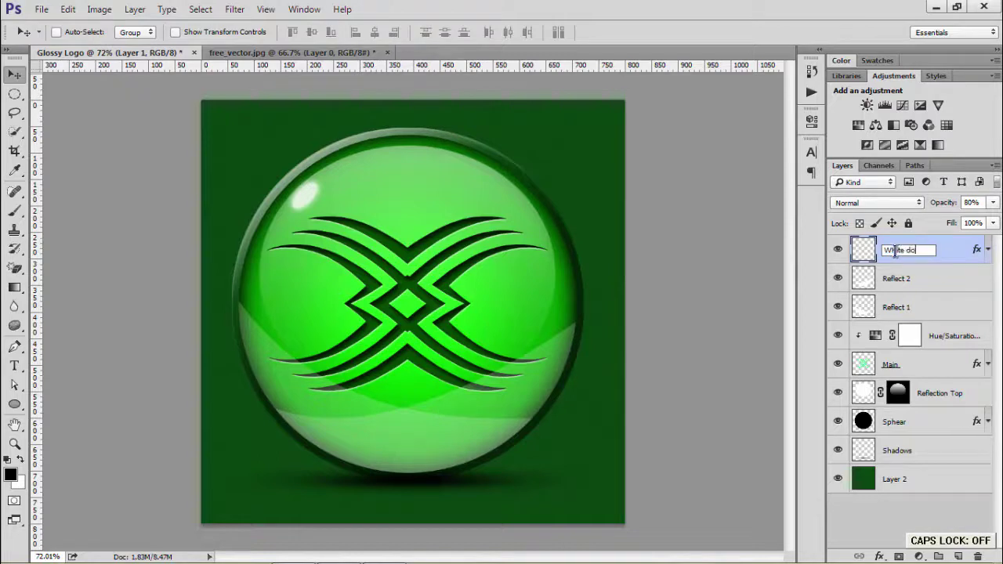
type("t")
key("Return")
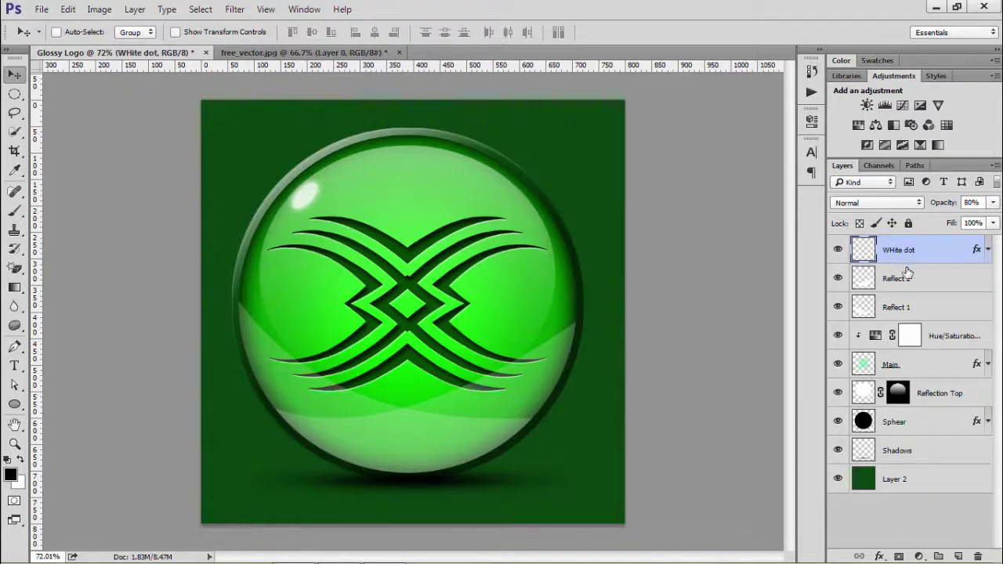